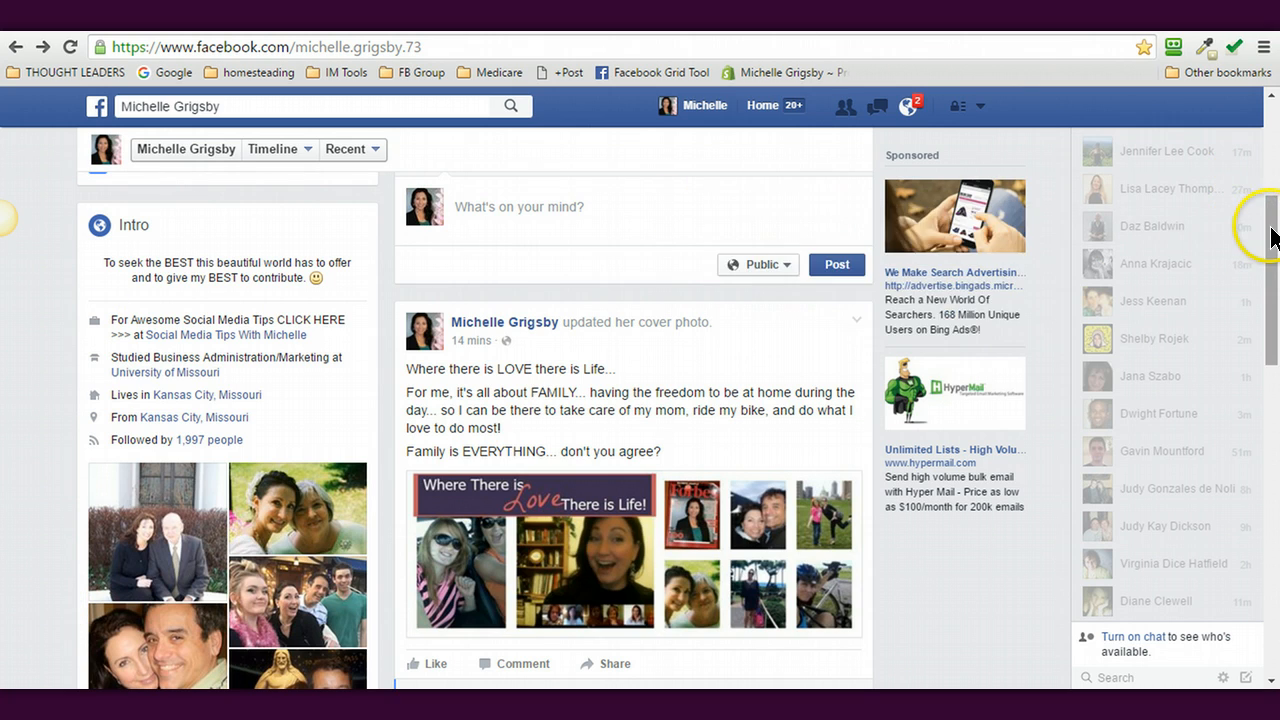
Find the "Are you a flea in a jar?" live video post on the profile timeline, open it and pause its playback
drag(1273, 232, 1272, 405)
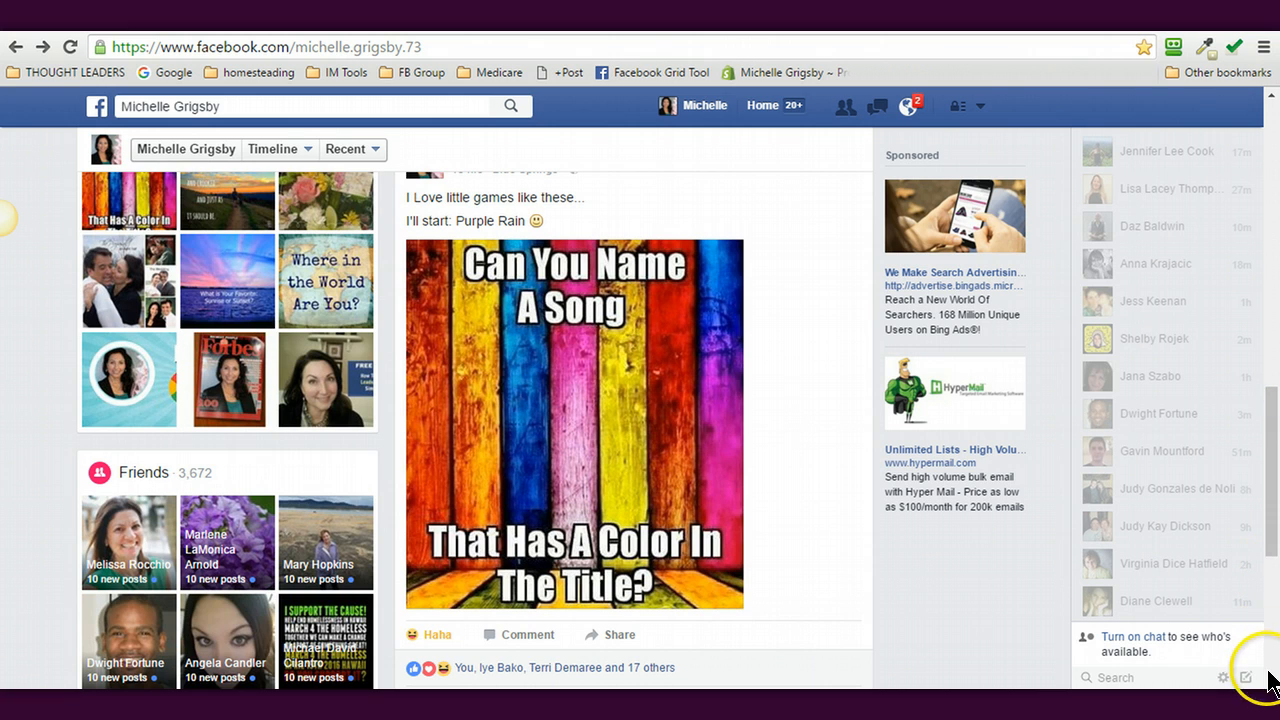
scroll(1275, 683, down, 4)
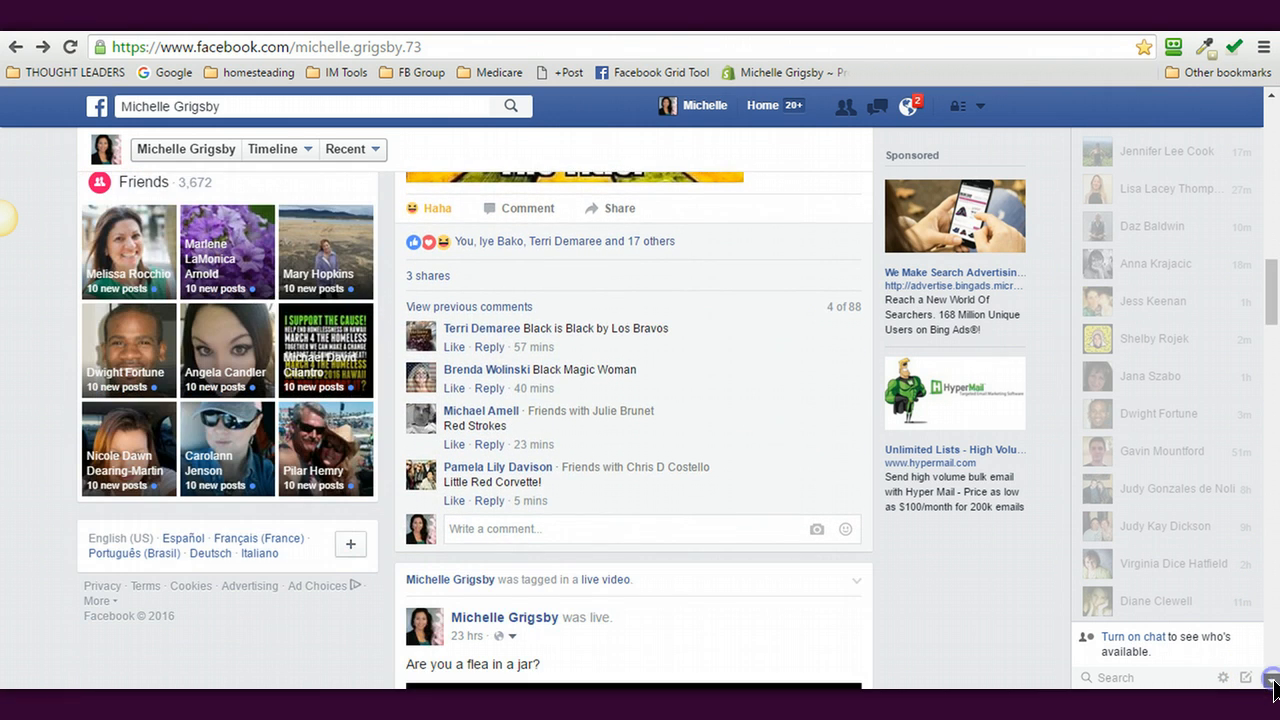
scroll(1275, 683, down, 4)
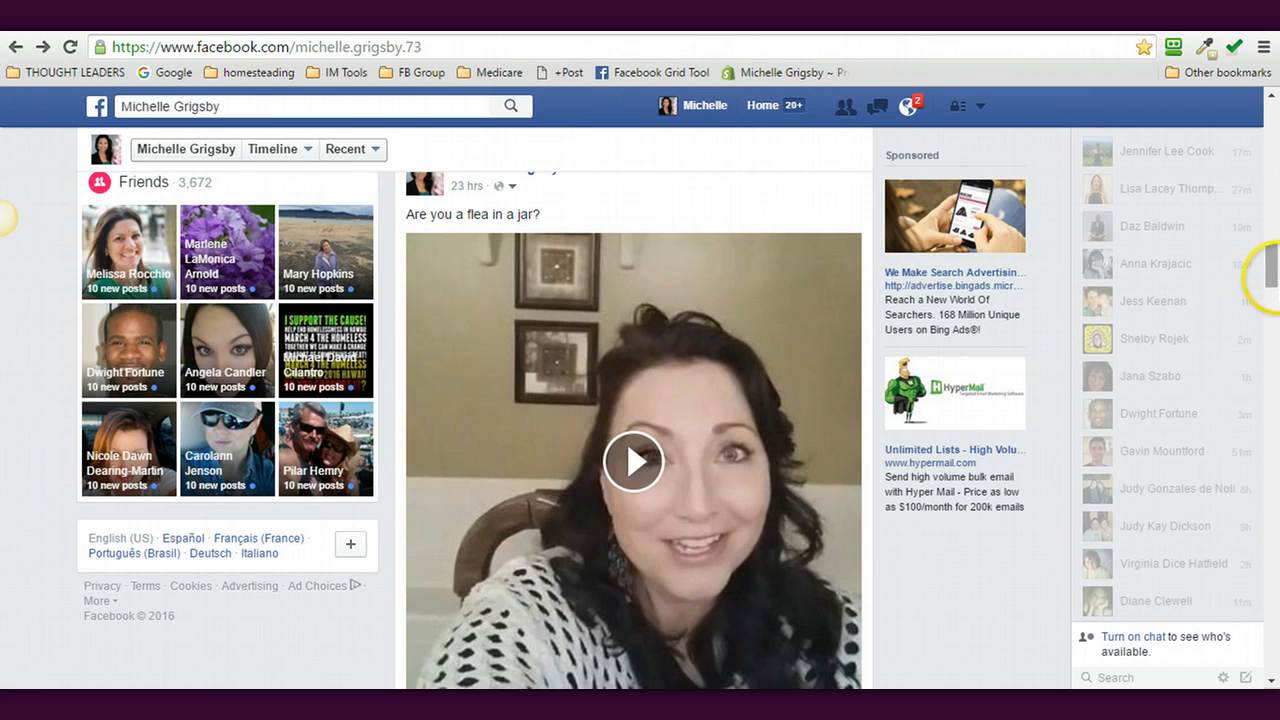
drag(1274, 271, 1274, 259)
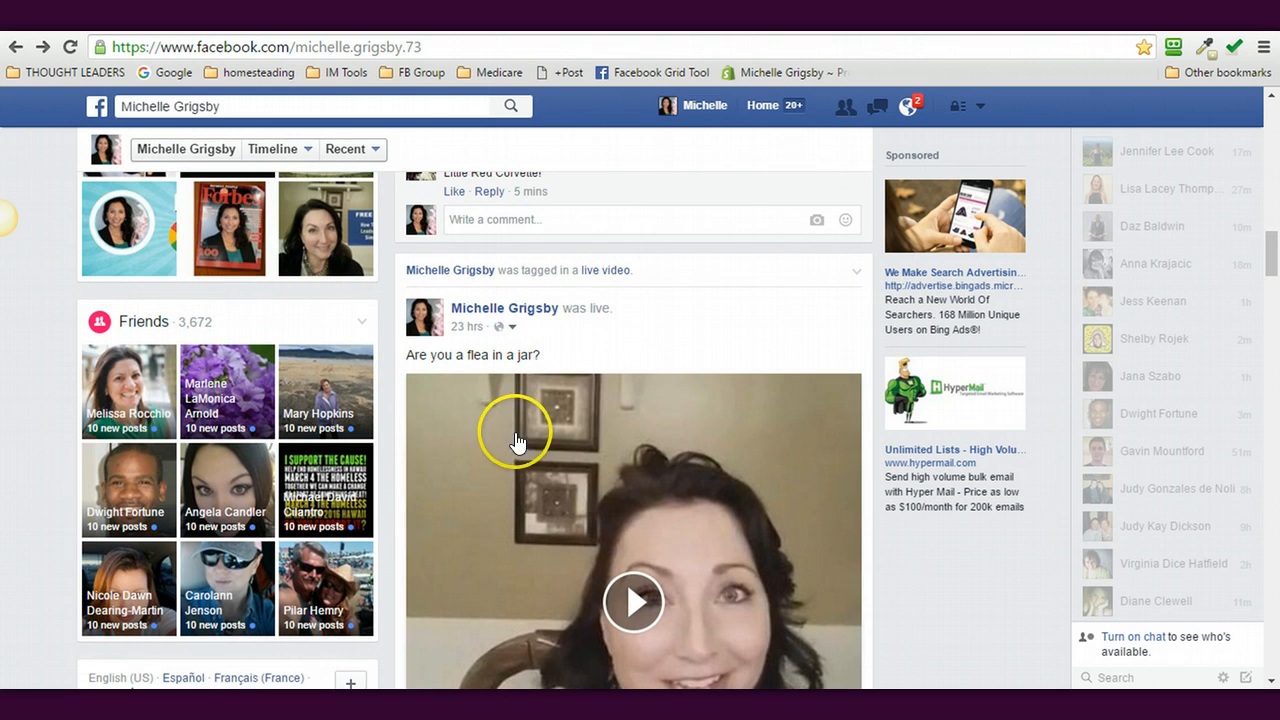
mouse_move(1272, 270)
mouse_down()
mouse_move(1276, 293)
mouse_move(1276, 266)
mouse_up()
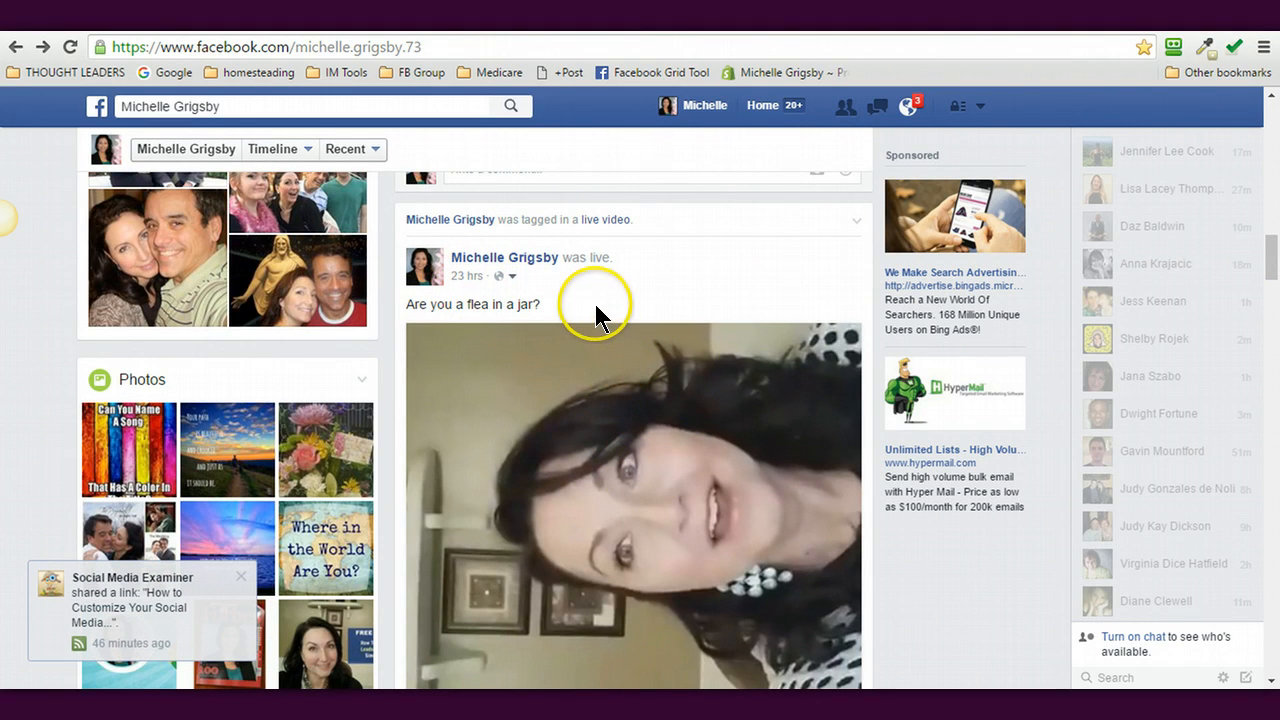
click(466, 286)
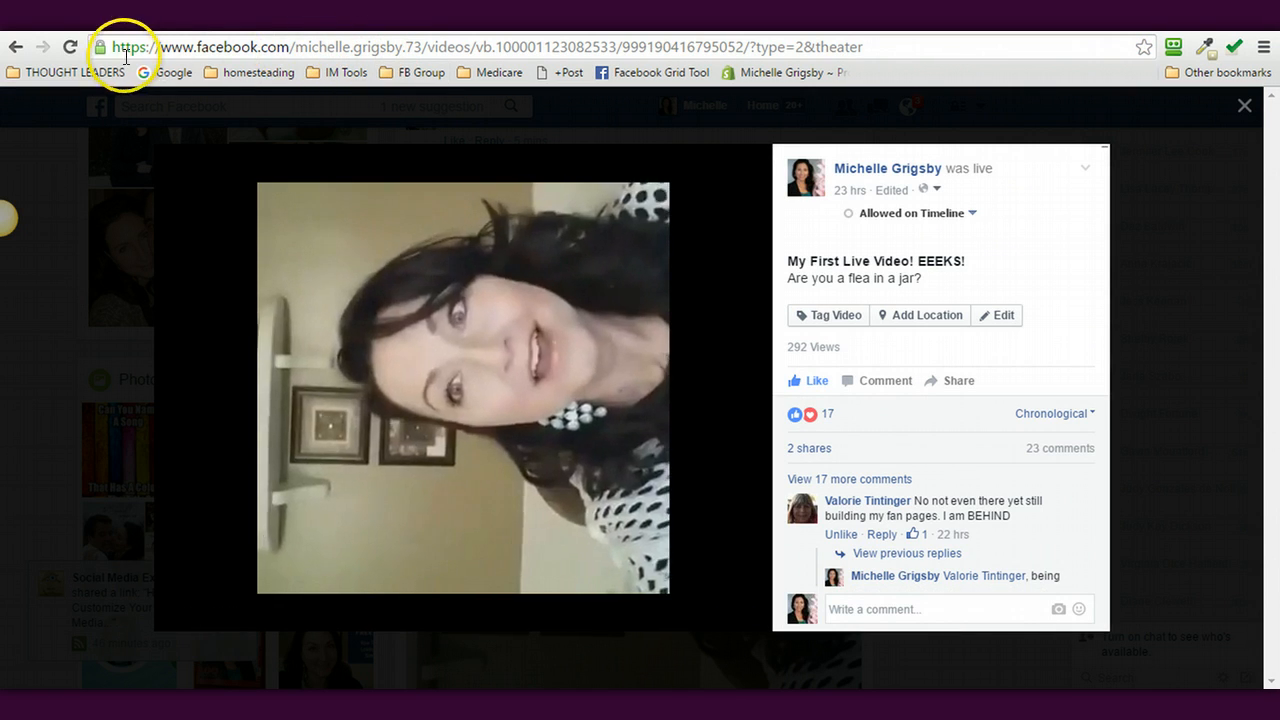
click(457, 258)
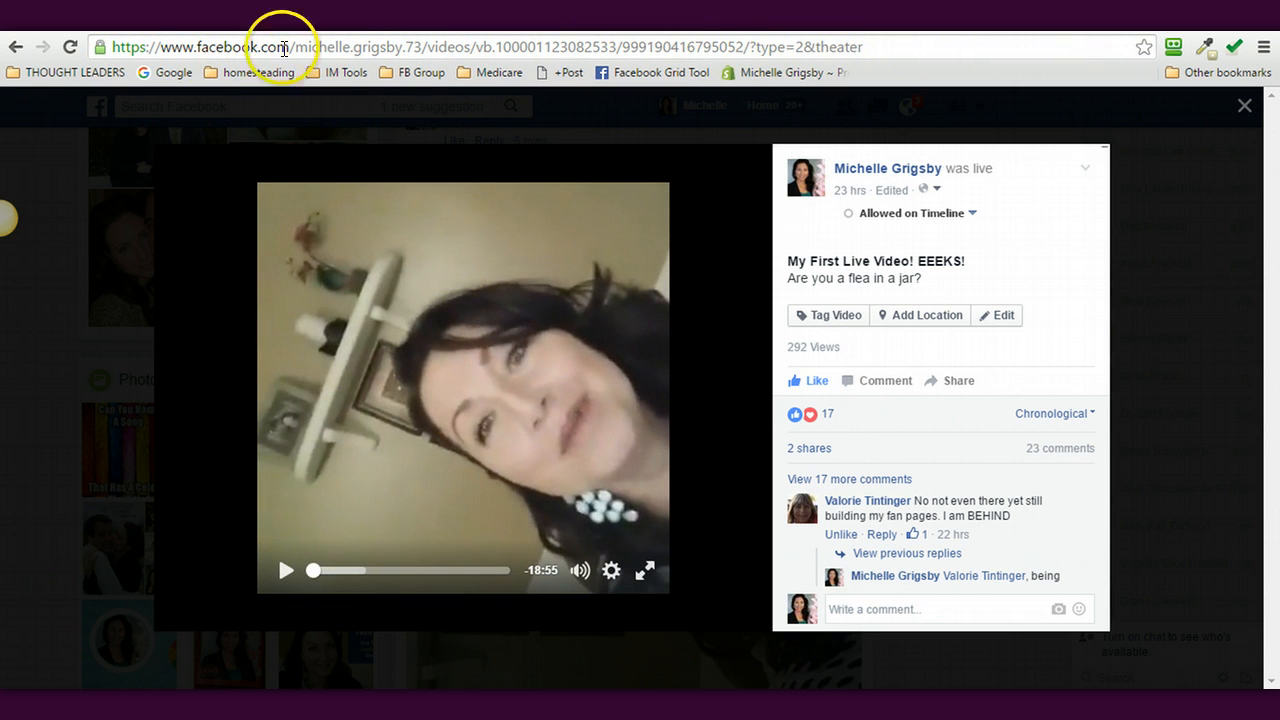
Load the mobile version of the video page by replacing www with m in its address, and briefly play and pause the video
drag(196, 47, 163, 47)
text(m)
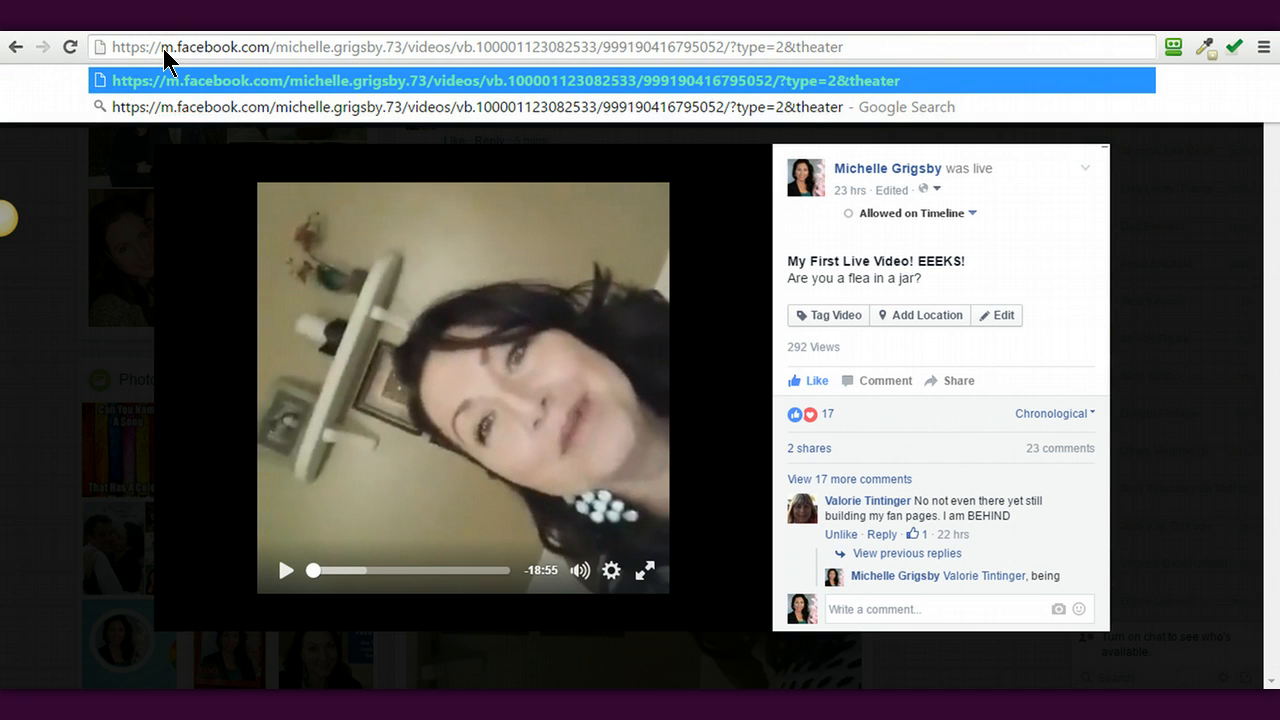
key(Return)
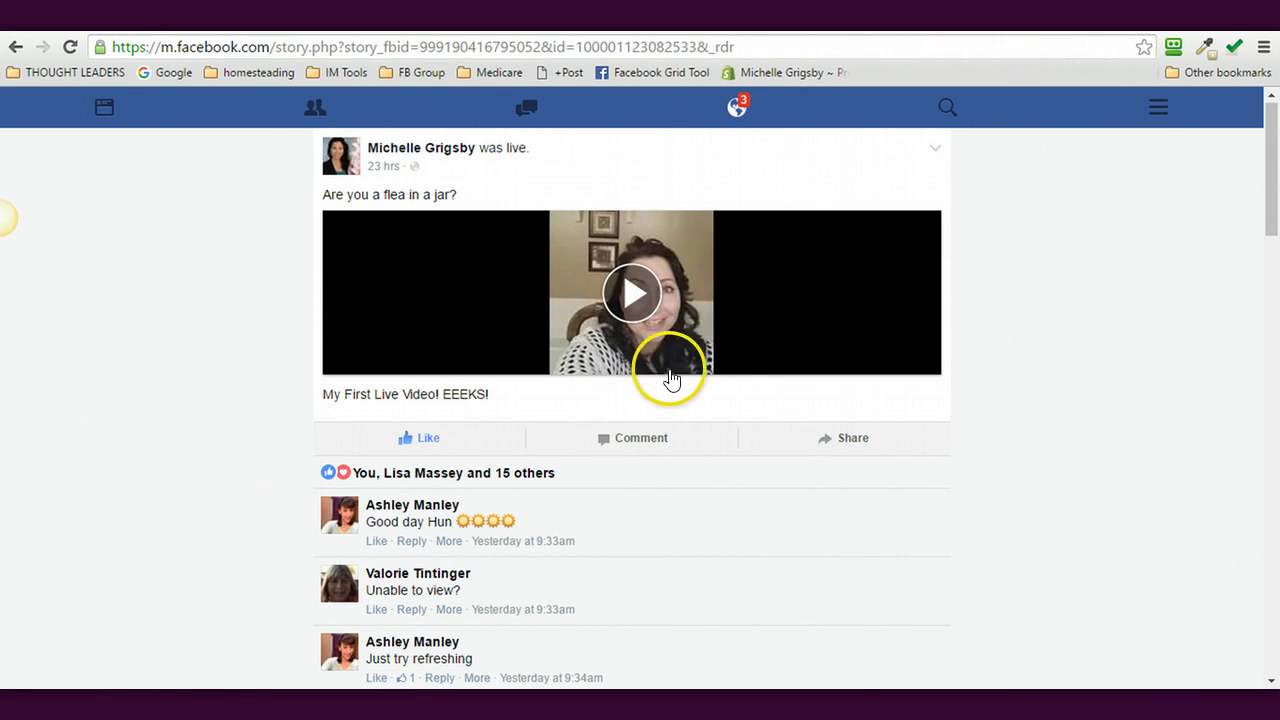
click(634, 294)
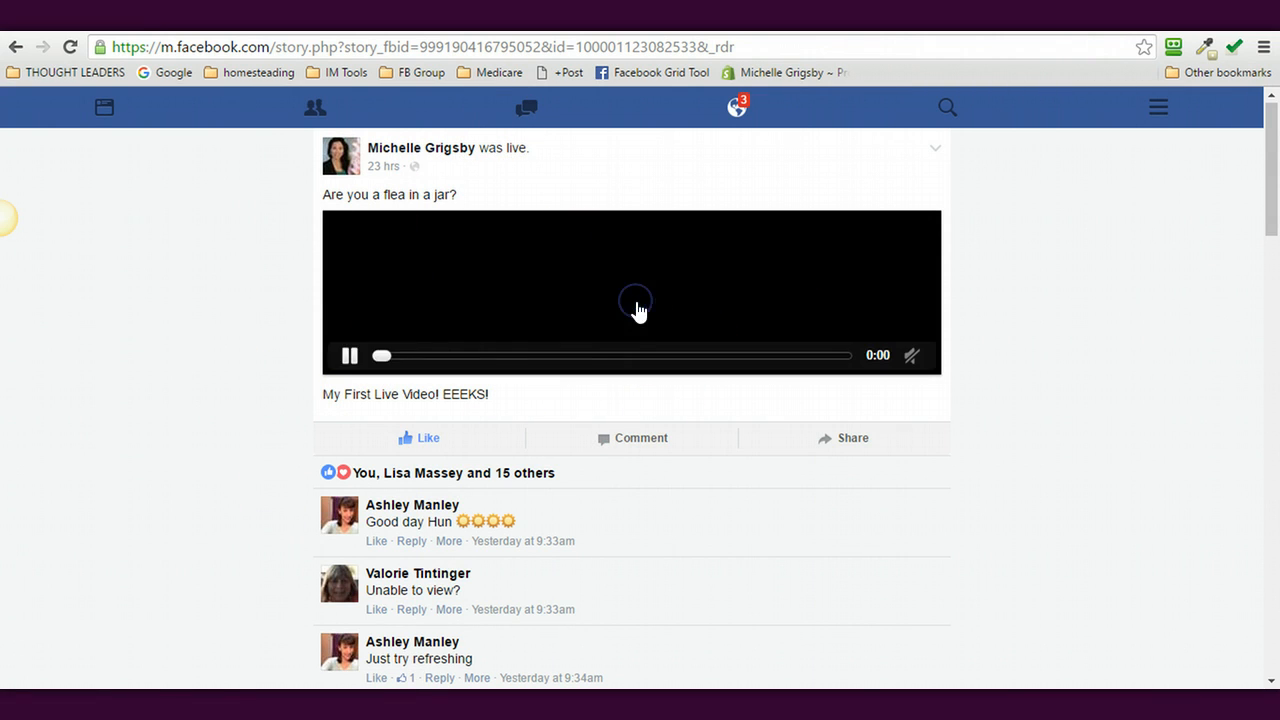
click(350, 355)
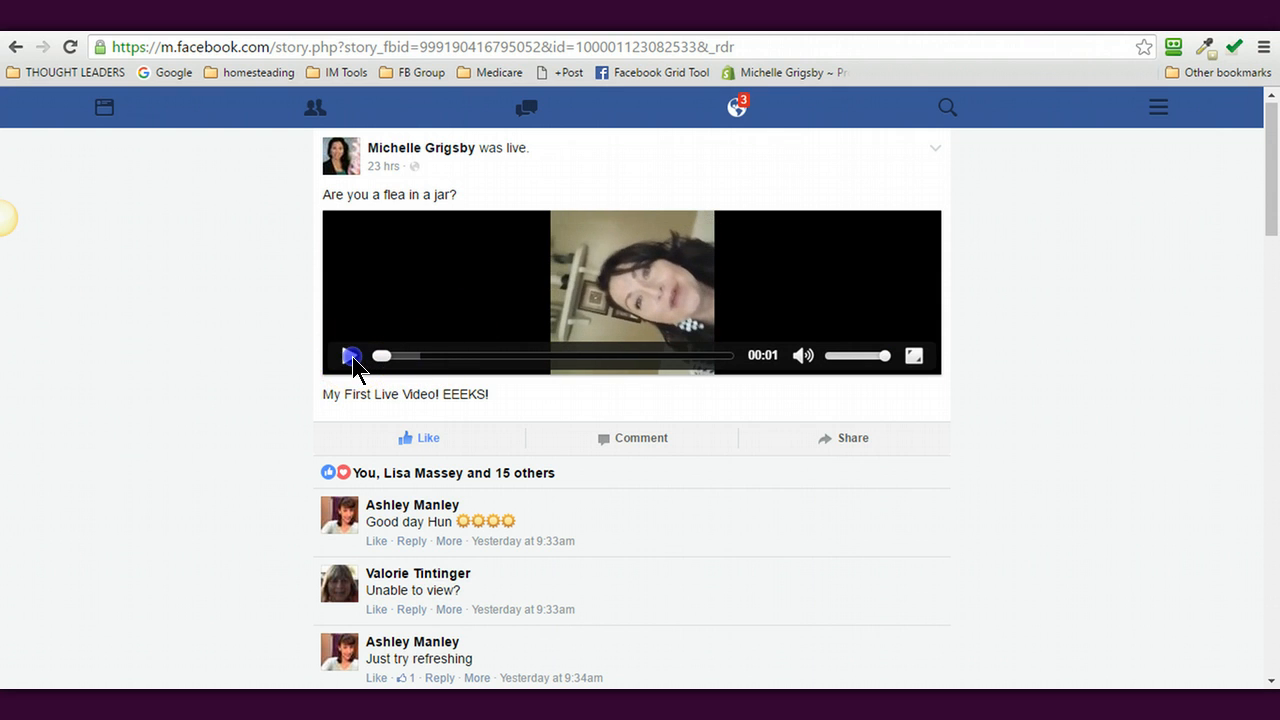
Save the video to the Videos folder as an MPEG-4 file named "first live video"
right_click(654, 256)
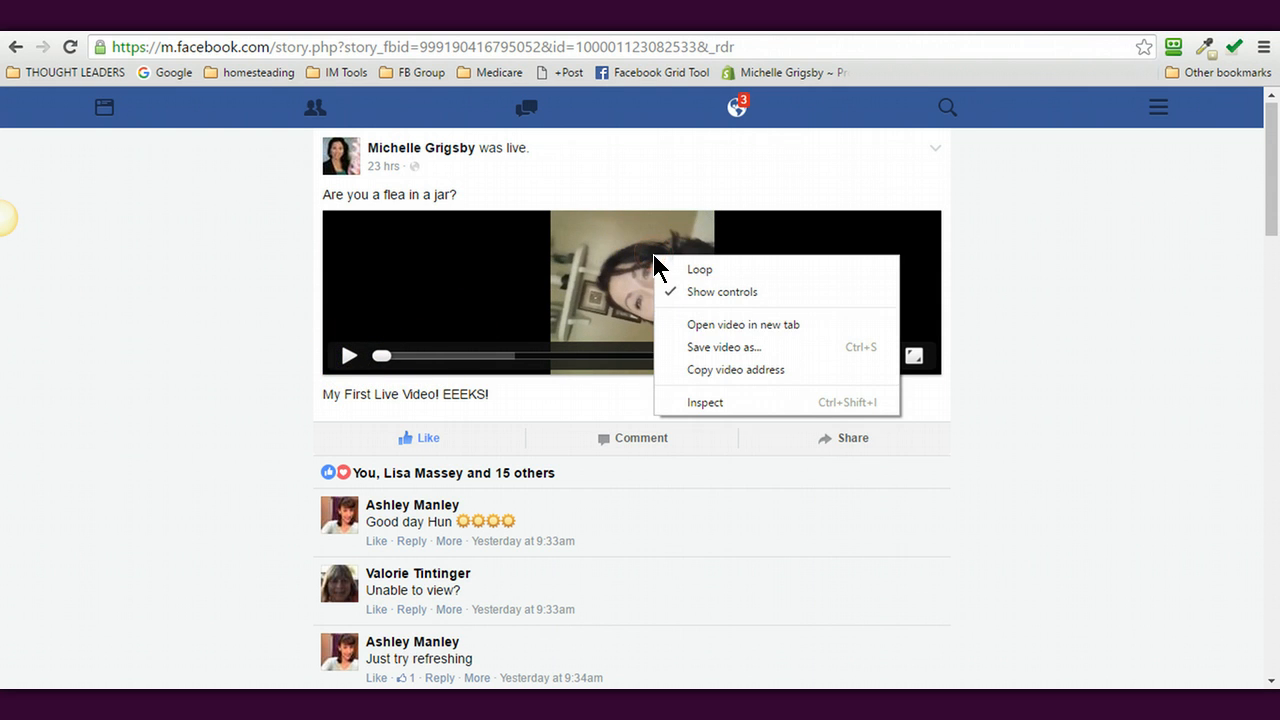
click(685, 346)
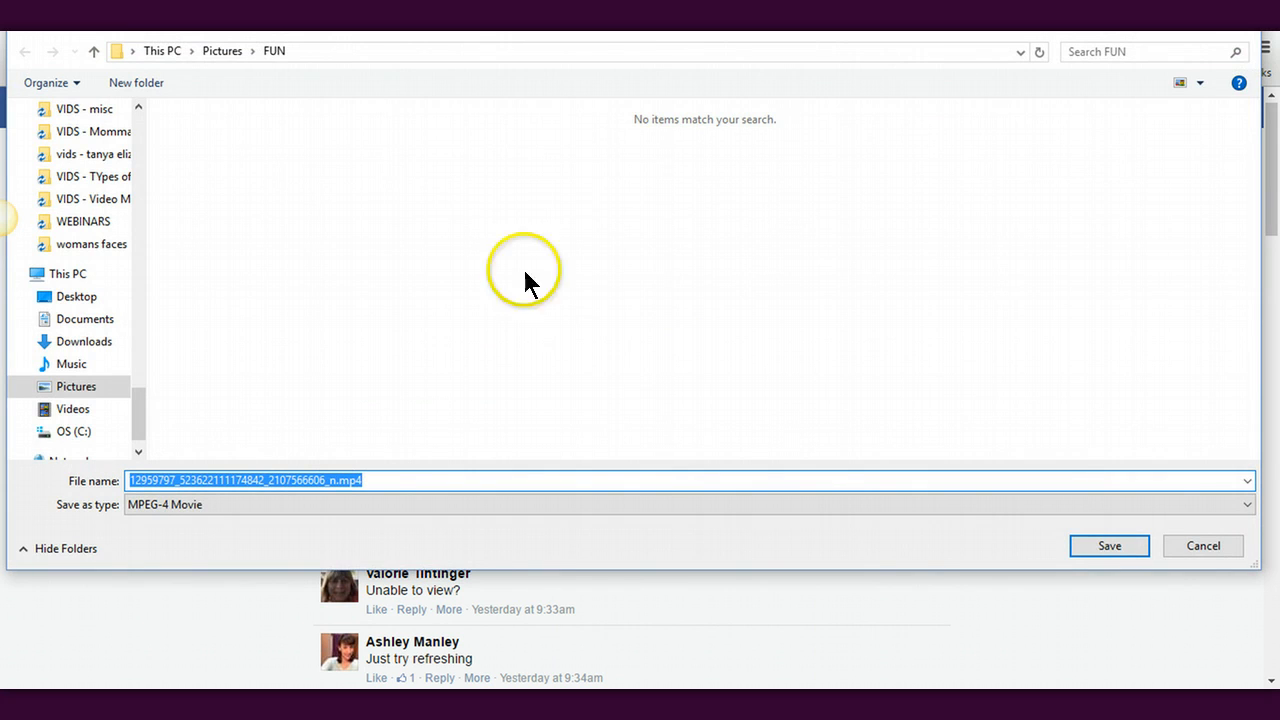
click(113, 408)
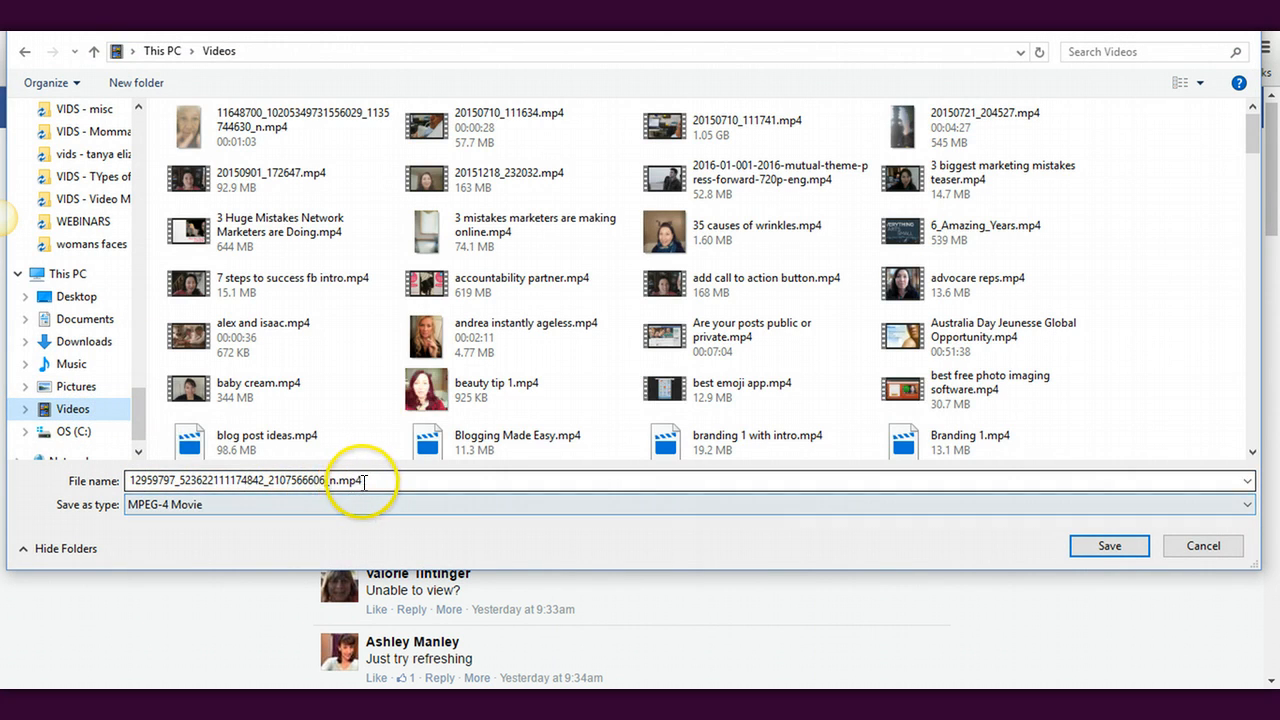
key(BackSpace)
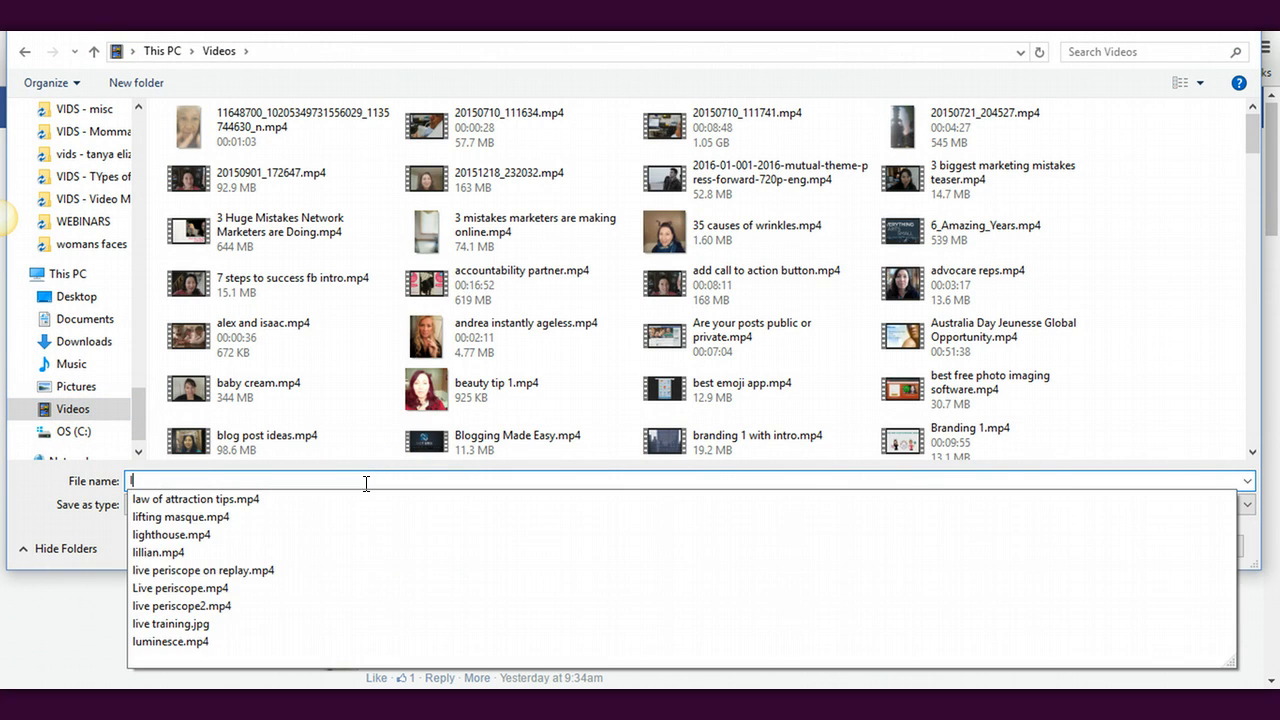
text(first live v)
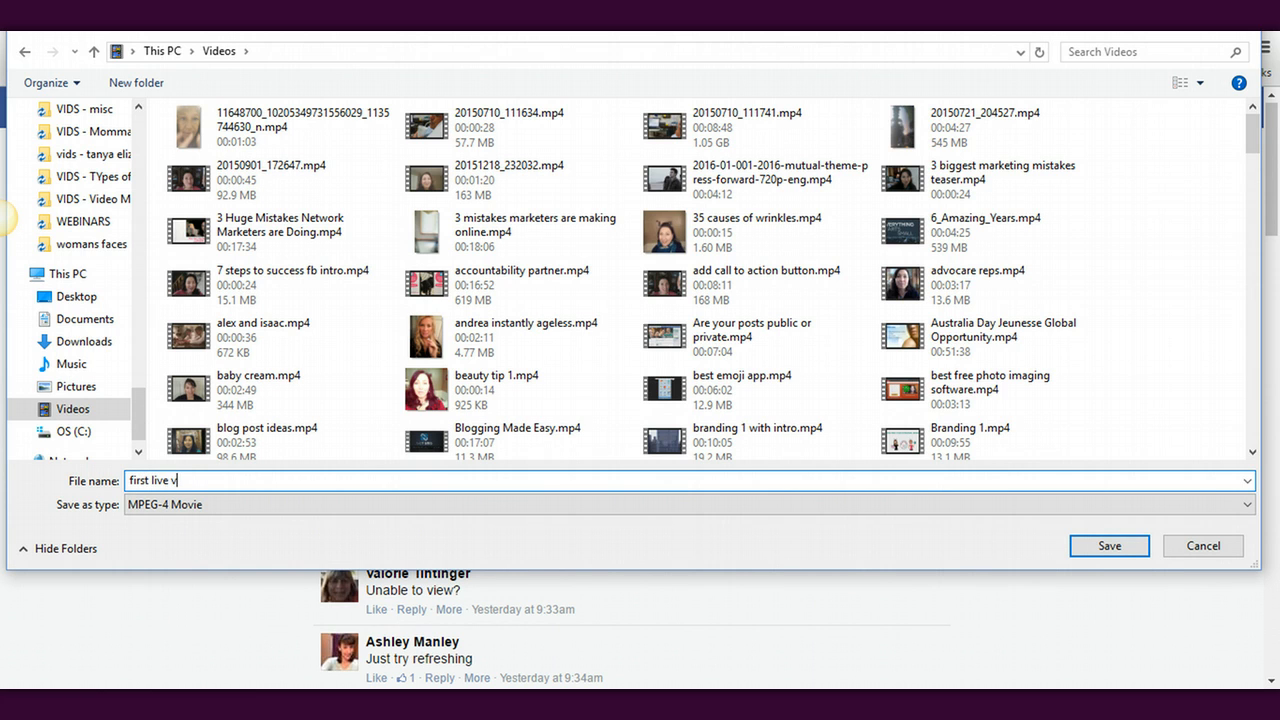
text(ideo)
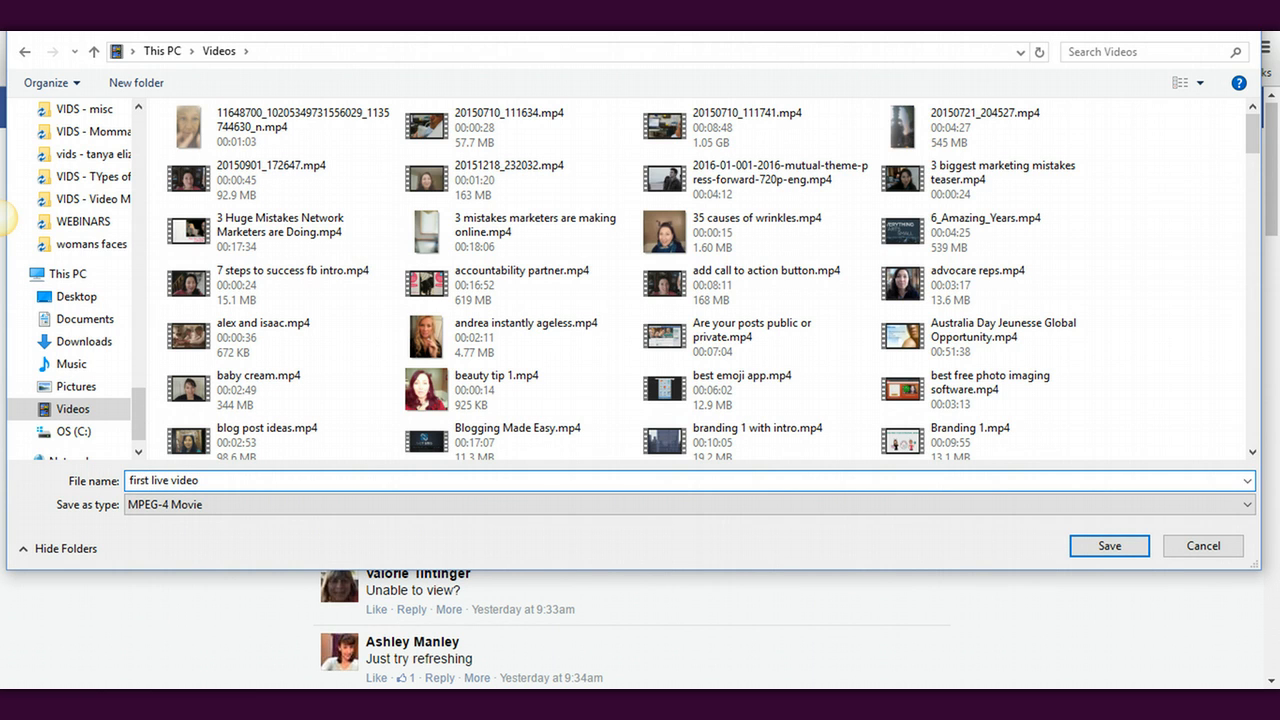
click(1100, 546)
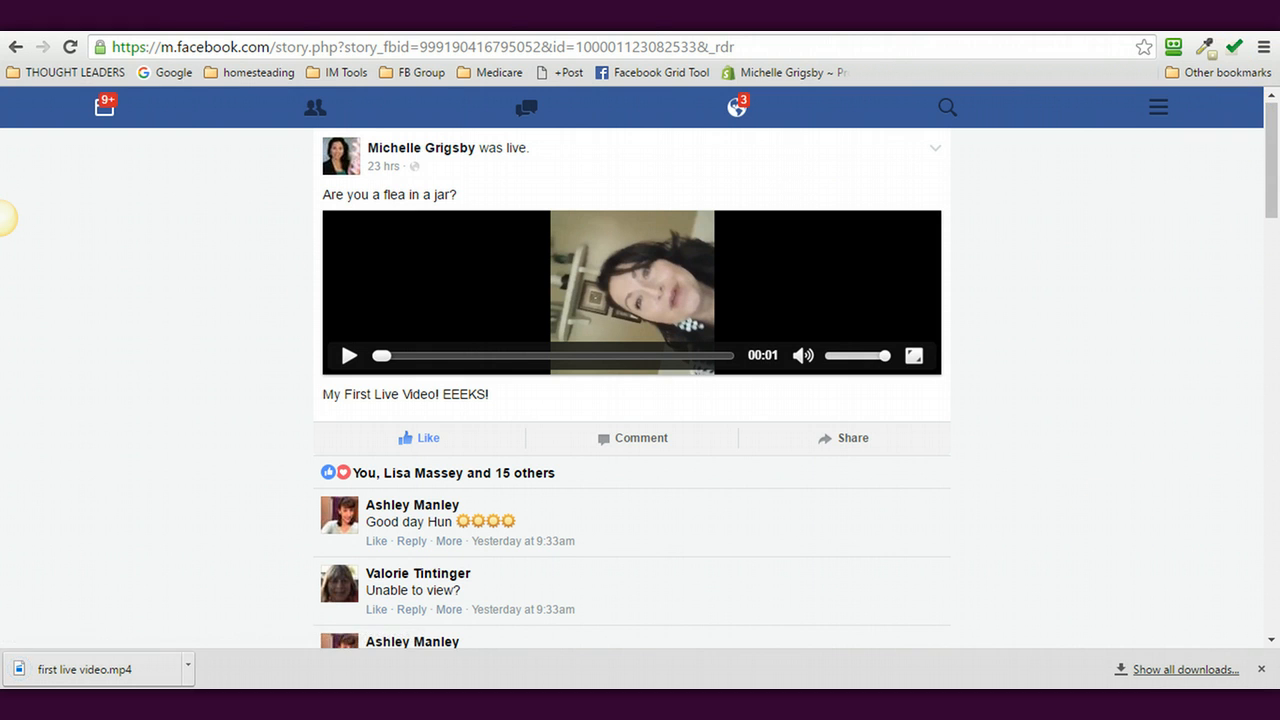
Switch to Wondershare Filmora, declining recovery of the unsaved project, and start a new 16:9 movie in Full Feature Mode
click(1171, 17)
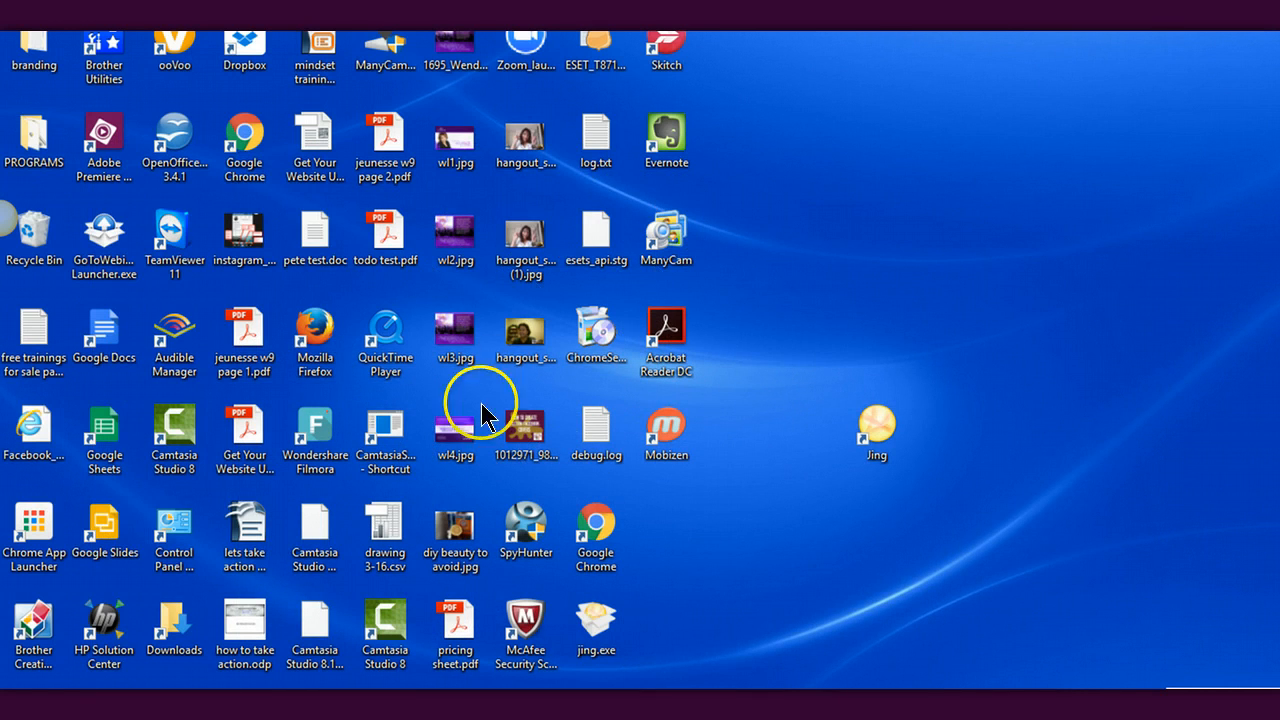
click(888, 344)
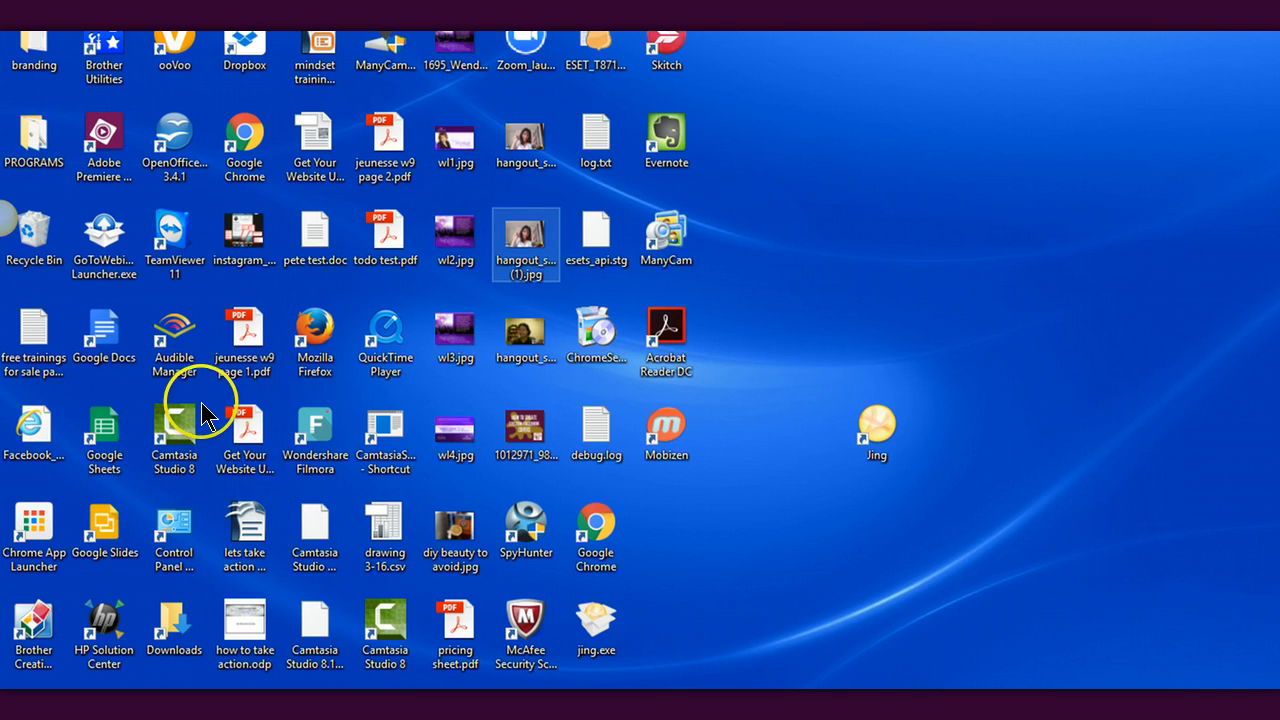
double_click(310, 420)
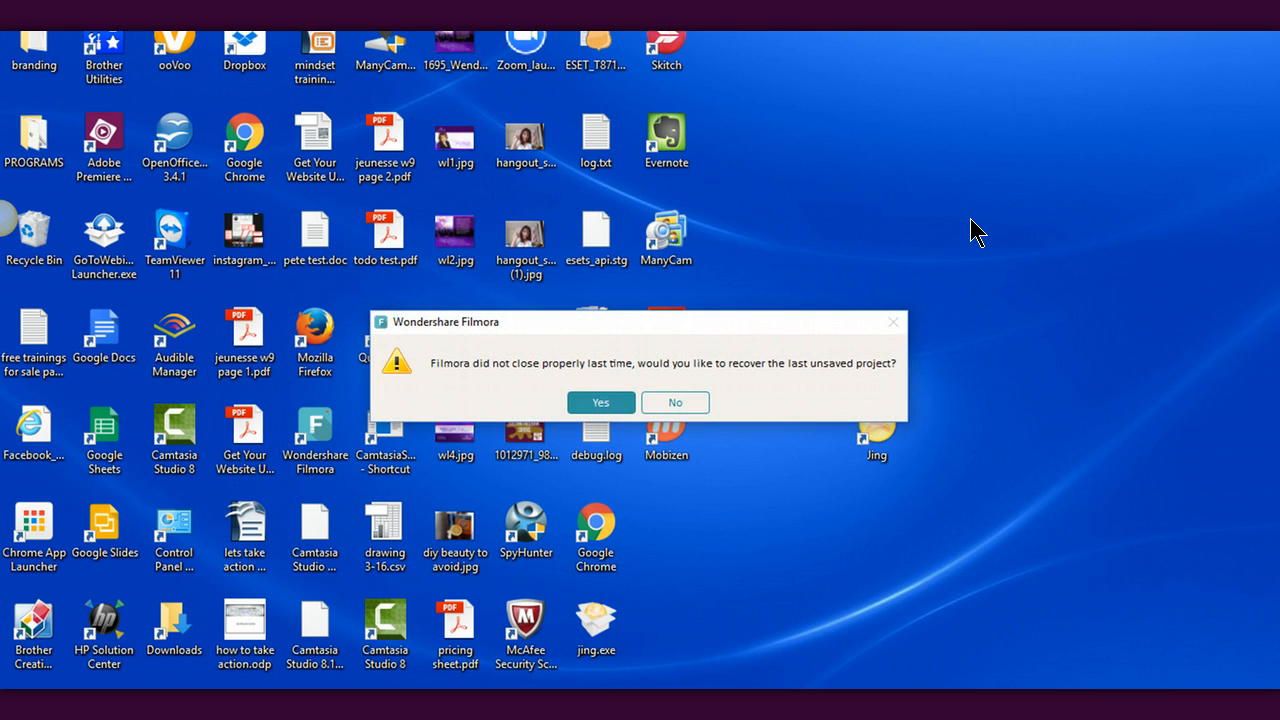
click(678, 404)
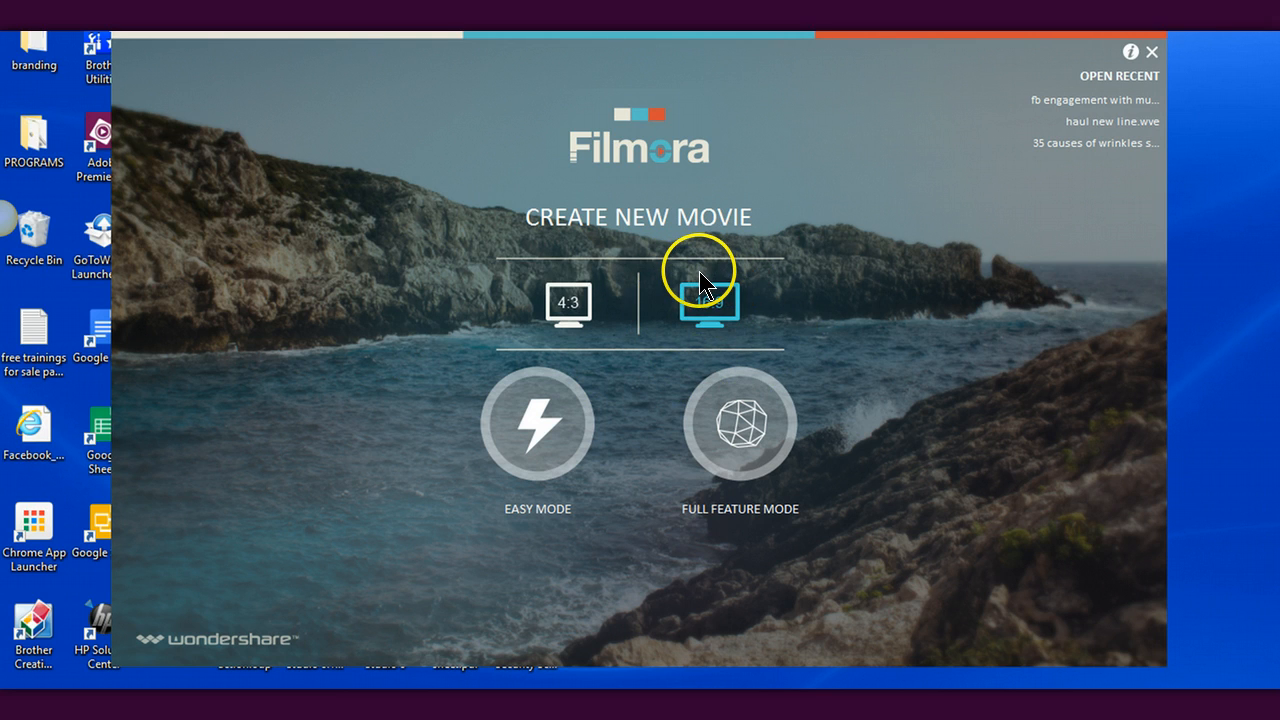
click(754, 427)
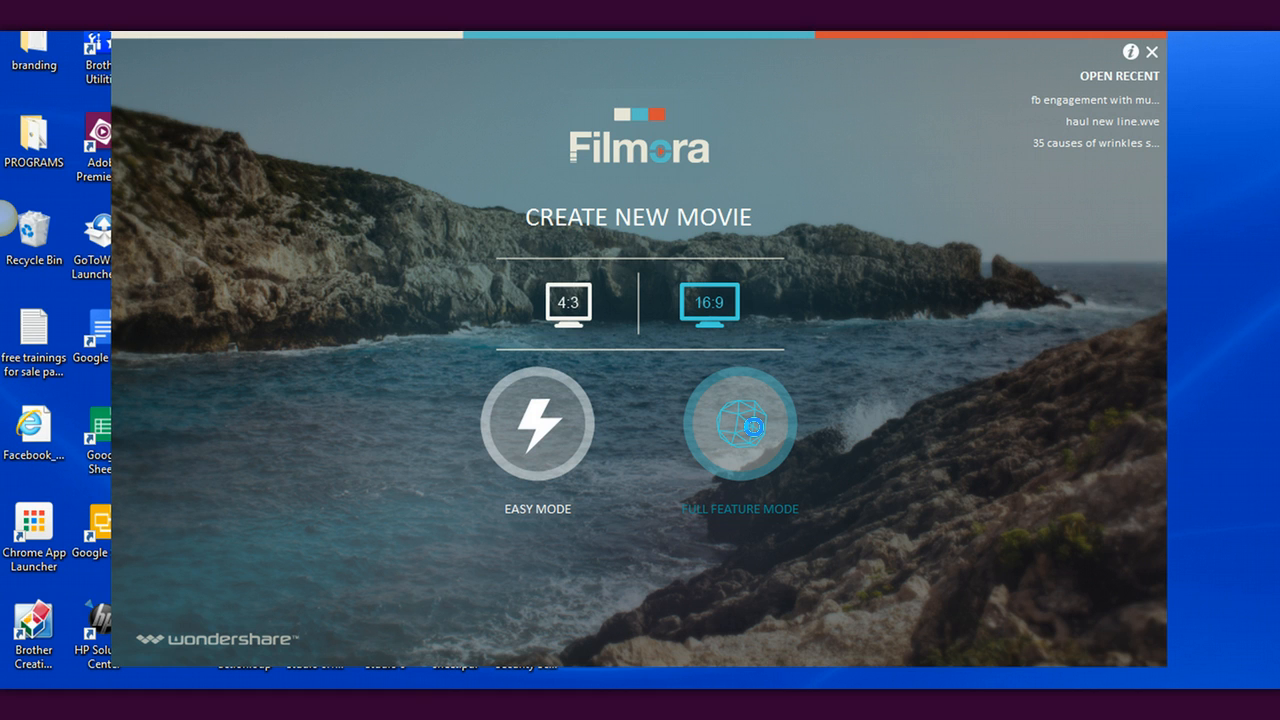
click(752, 427)
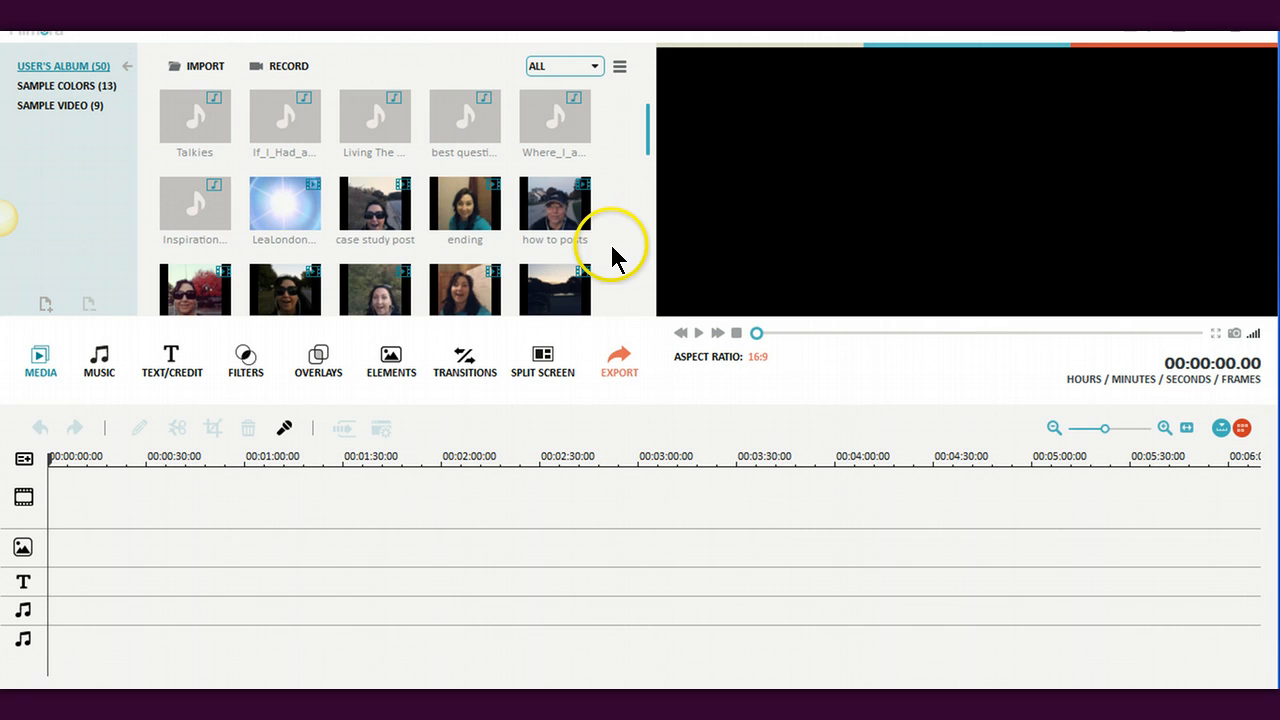
Find the "first live video" file in the Videos folder by searching for "first live" and import it into the media album
click(214, 72)
click(214, 88)
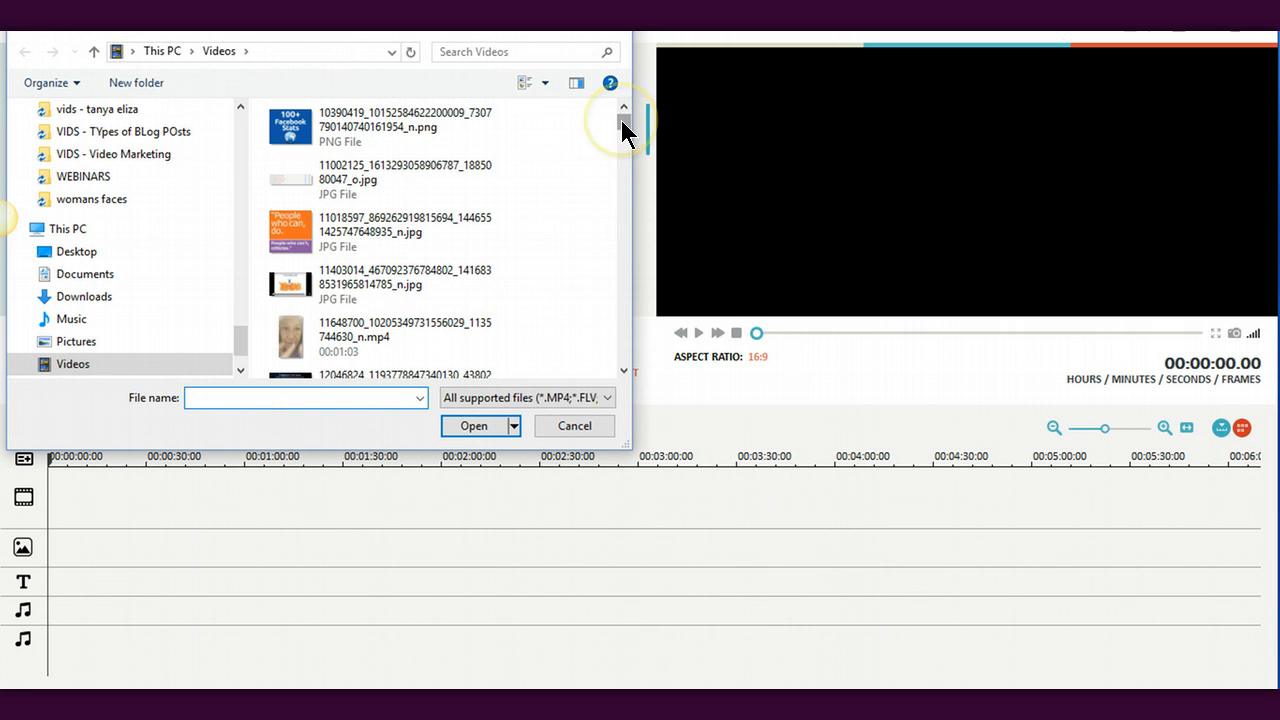
click(557, 60)
text(first live)
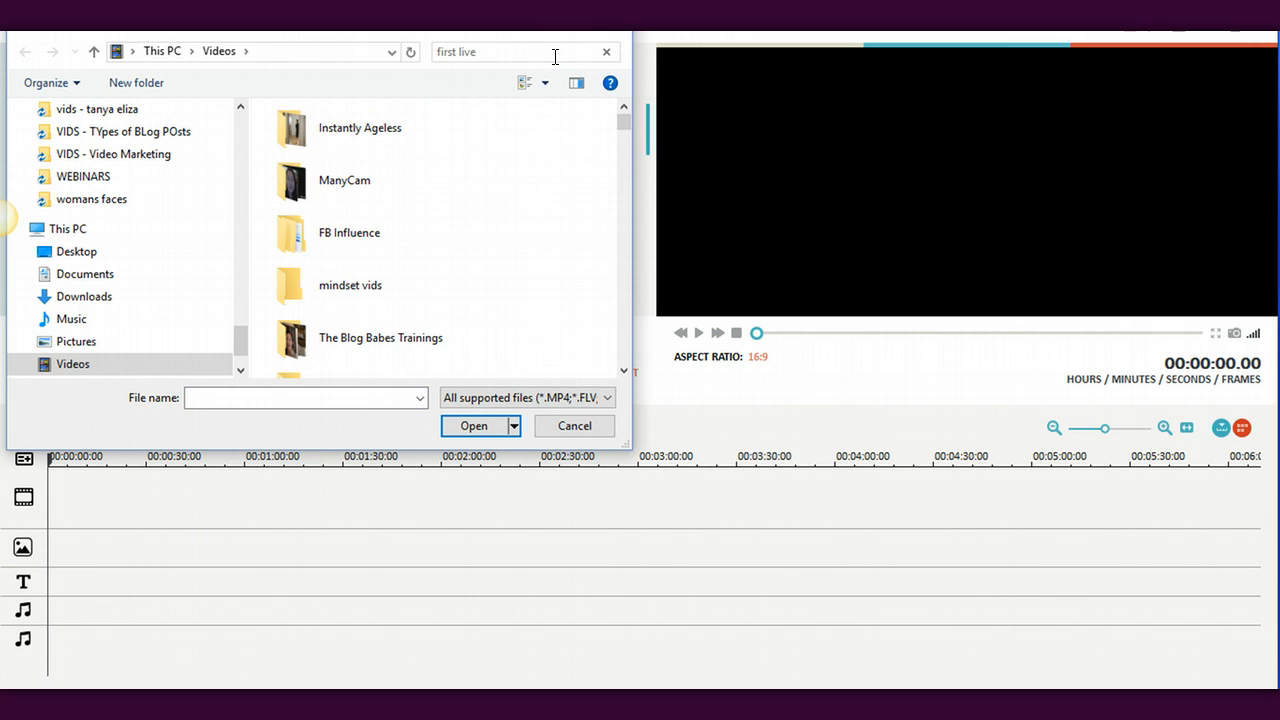
double_click(314, 135)
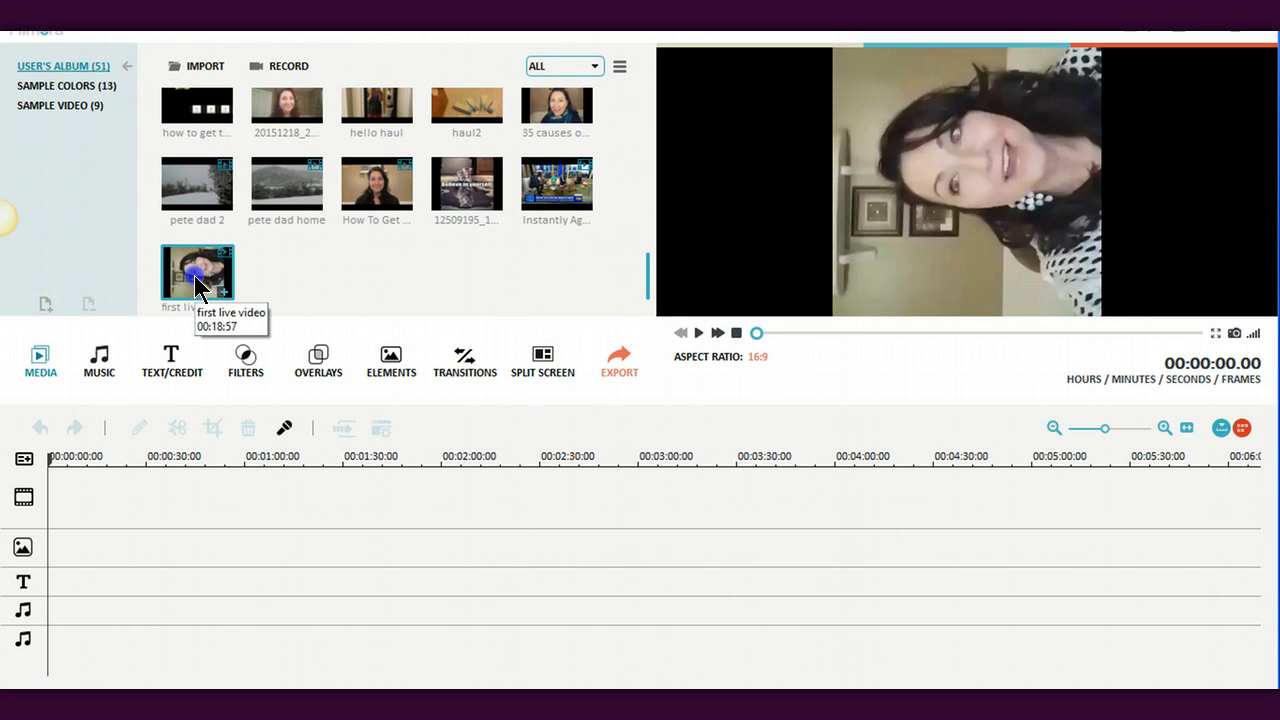
Add the imported "first live video" clip to the start of the project's video track
right_click(196, 276)
click(213, 277)
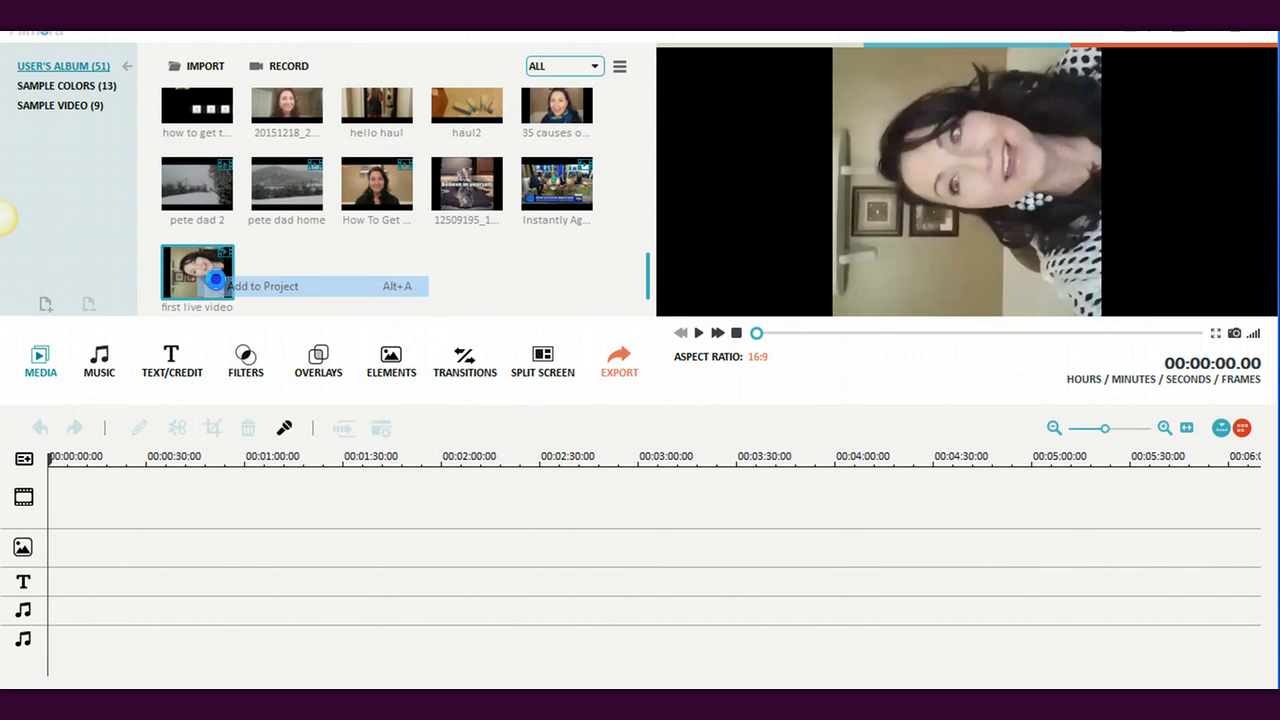
click(249, 480)
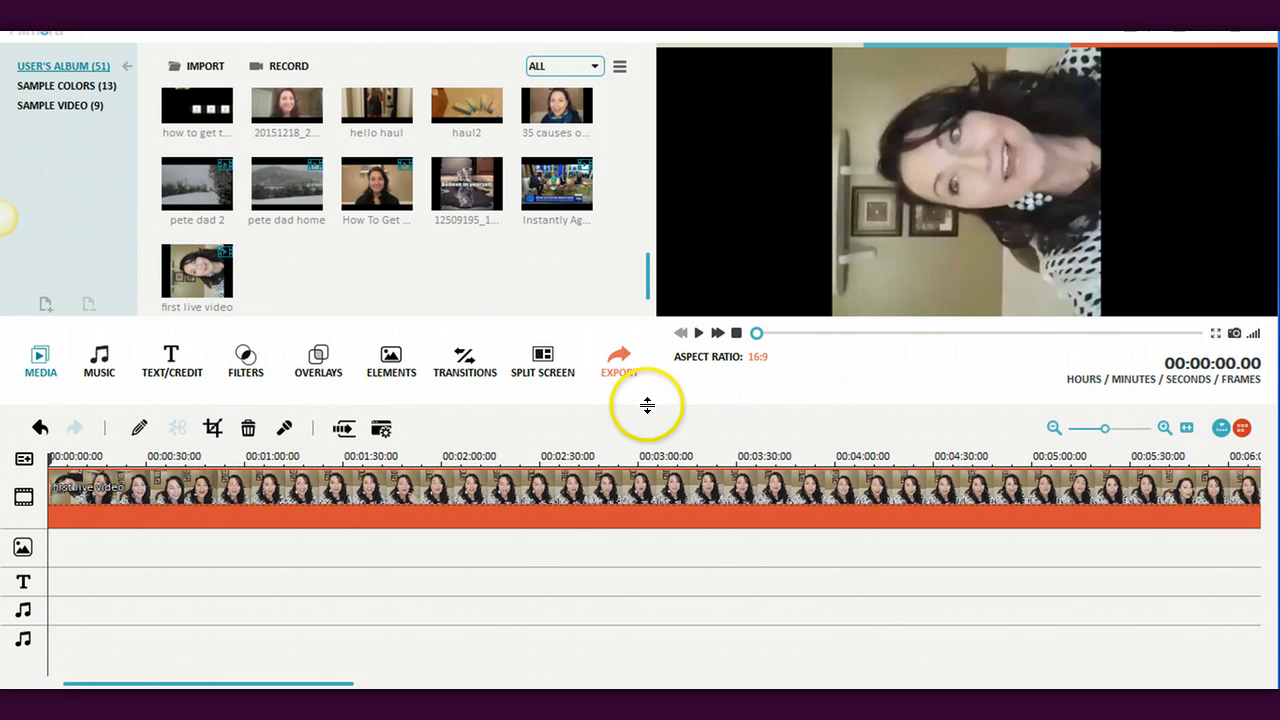
Preview the opening seconds of the video clip and return the playhead to the start of the timeline
click(700, 334)
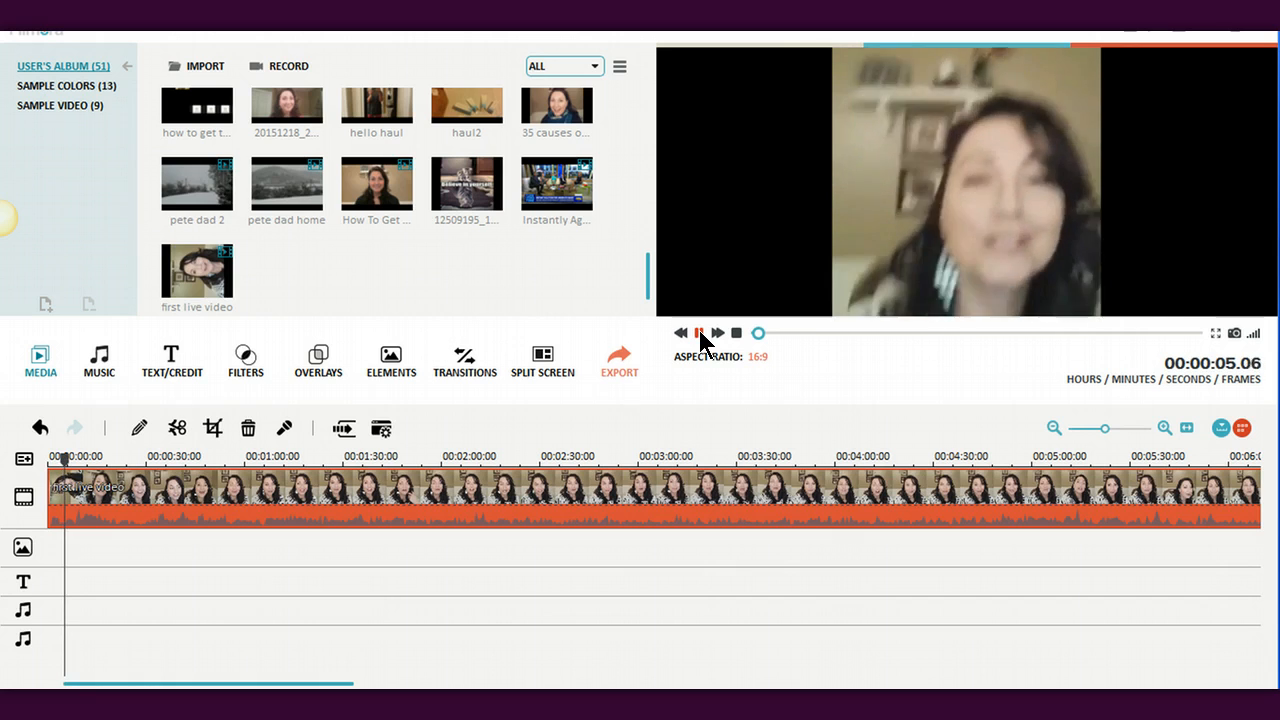
click(700, 334)
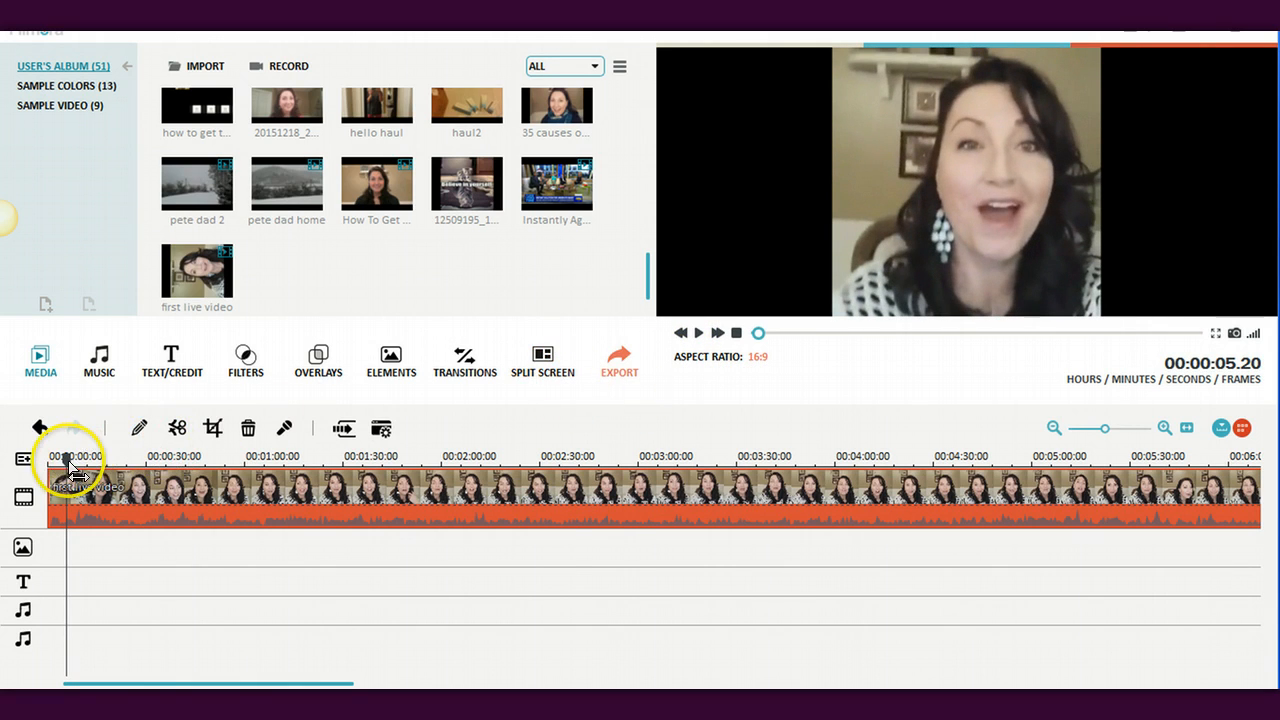
drag(66, 460, 47, 468)
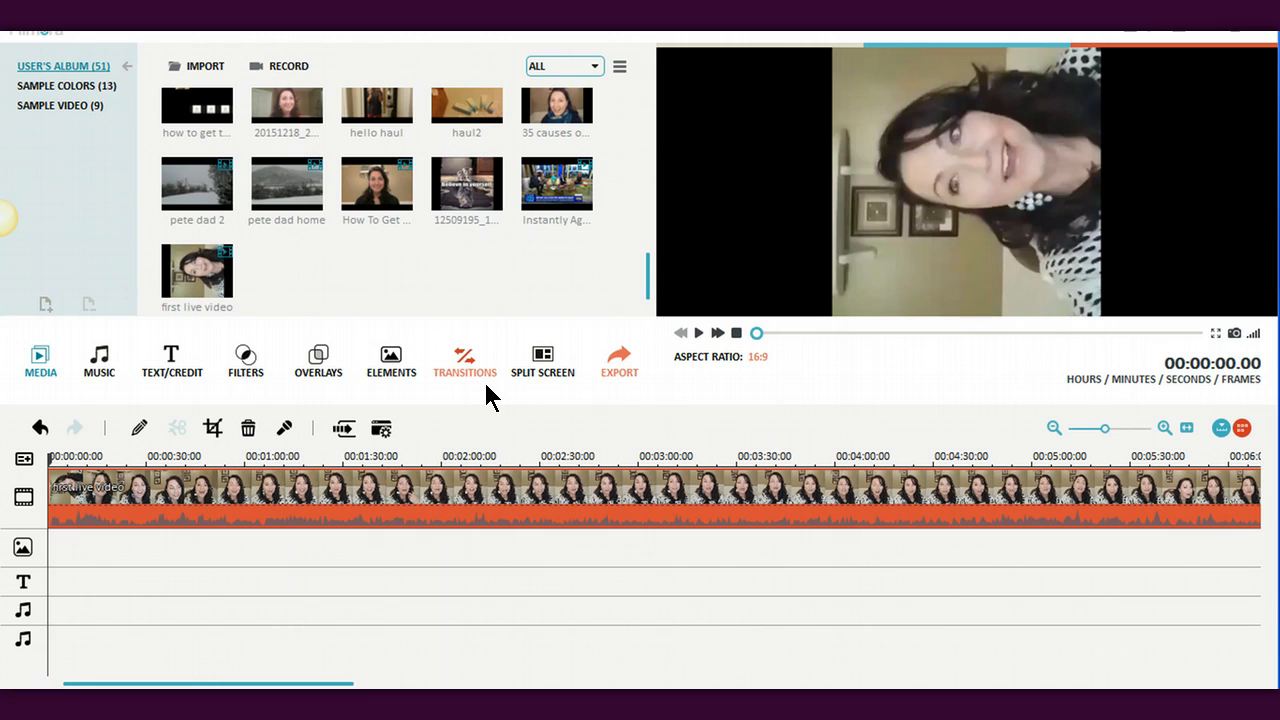
Browse the text and credit templates, previewing Lens Flare B from the Common category
click(174, 364)
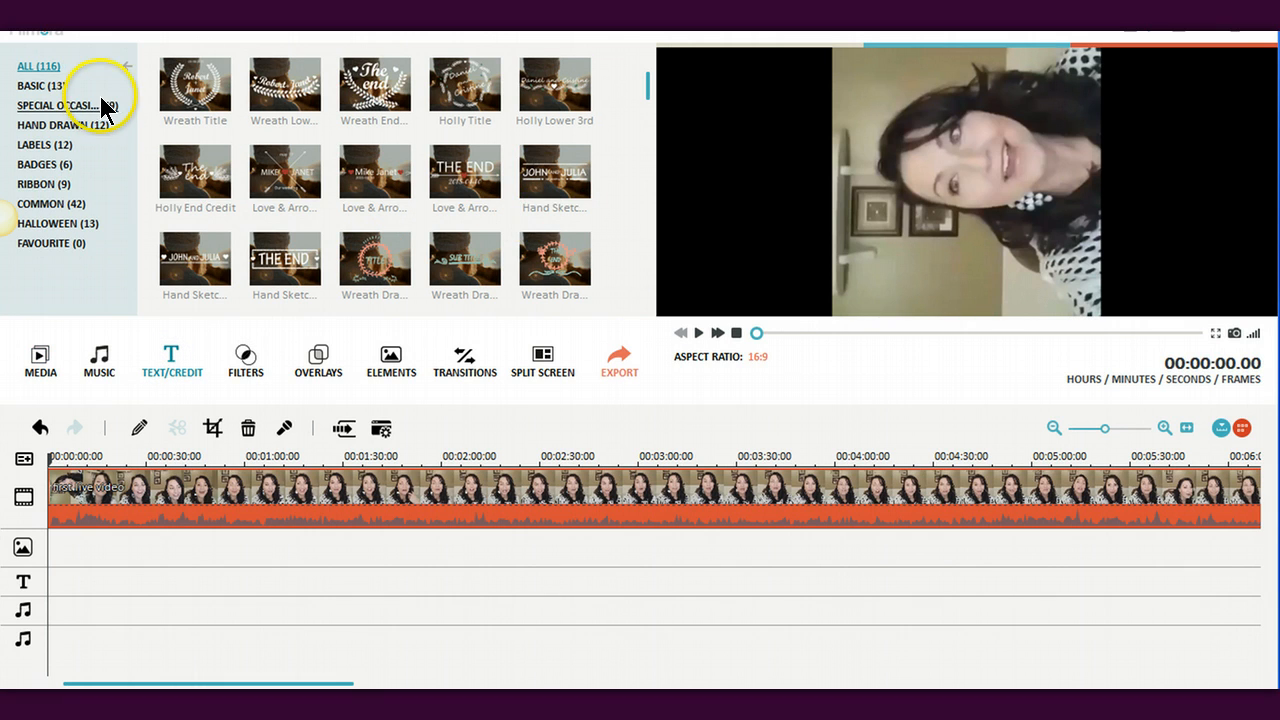
click(48, 203)
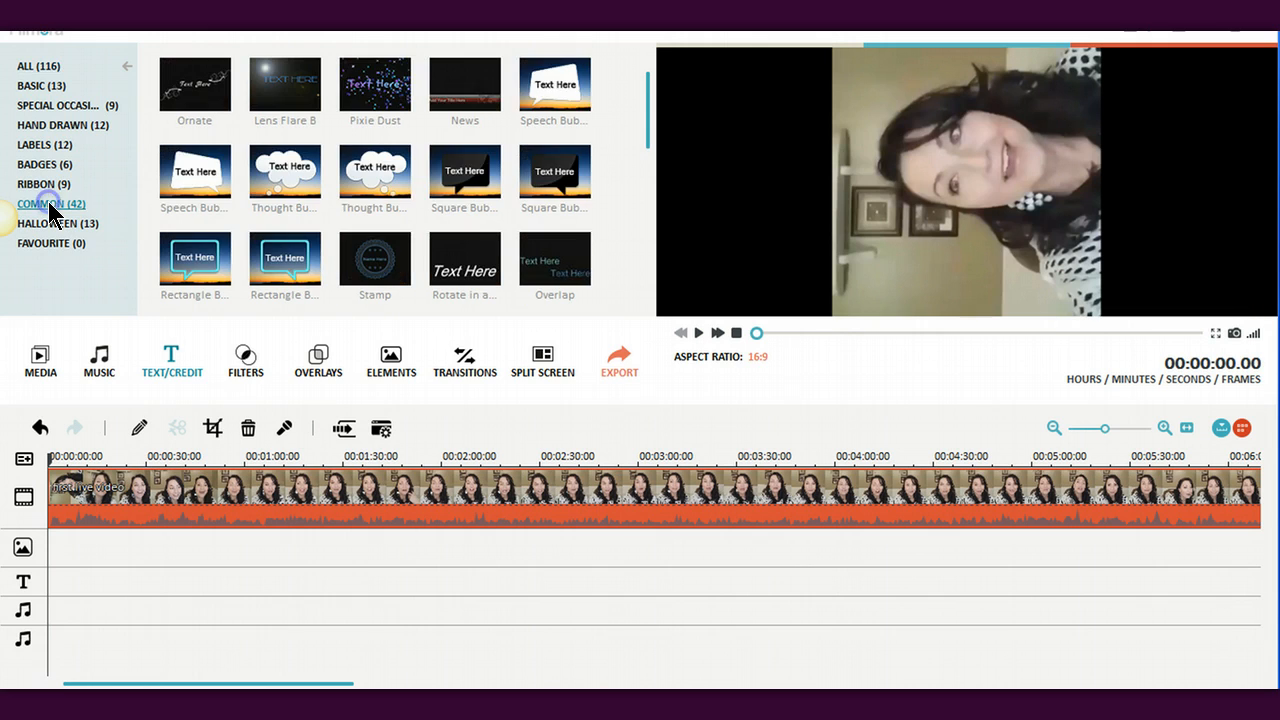
click(280, 88)
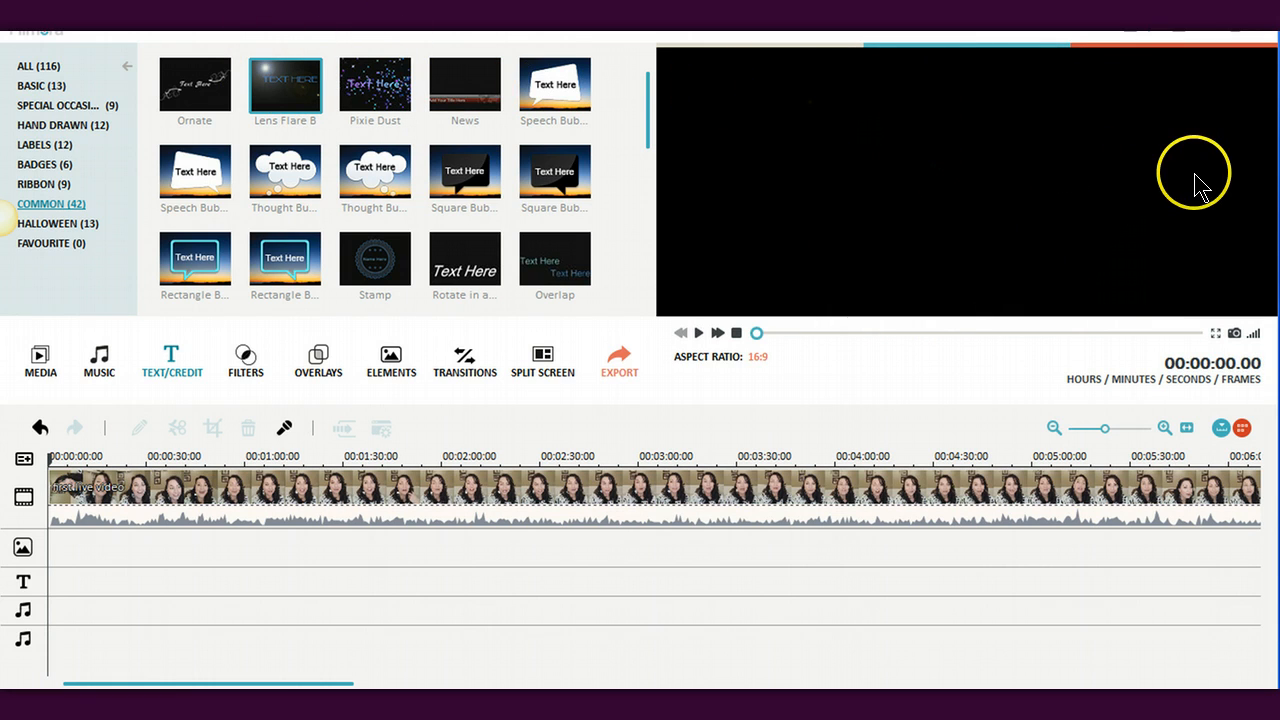
click(40, 185)
Preview the Lens Flare A title from the Basic category and apply it at the start of the timeline
click(38, 88)
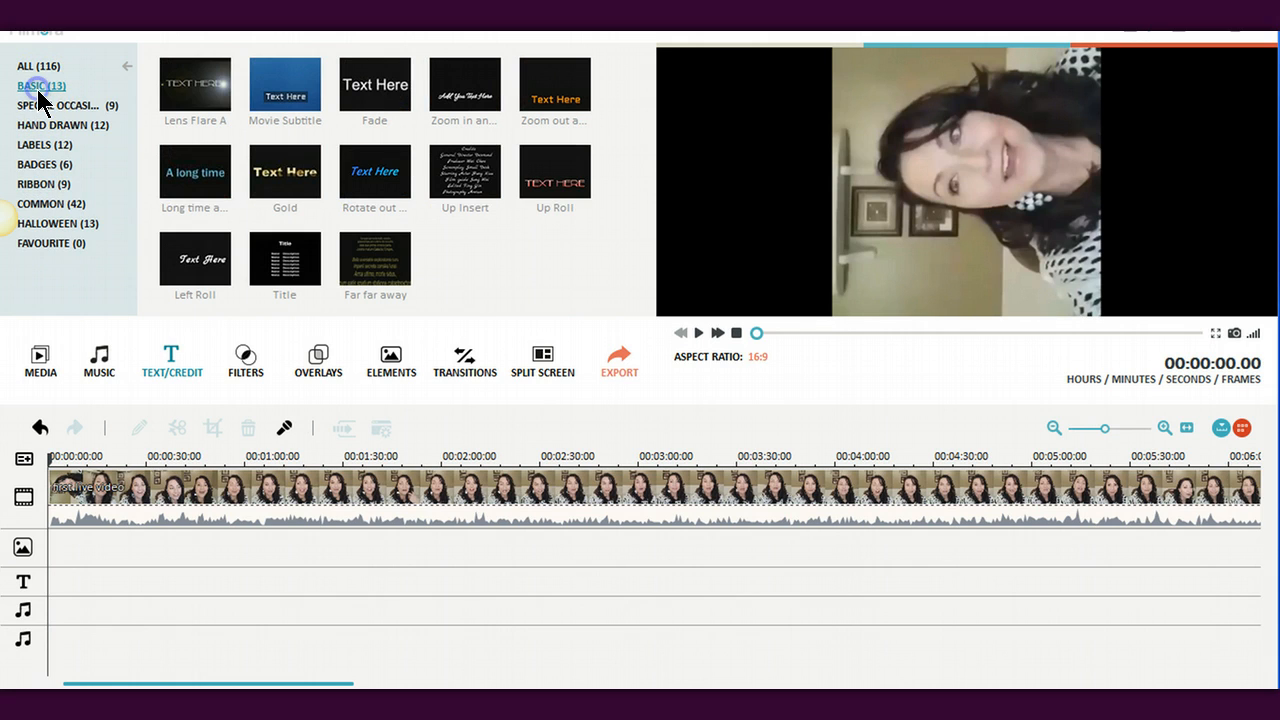
click(185, 84)
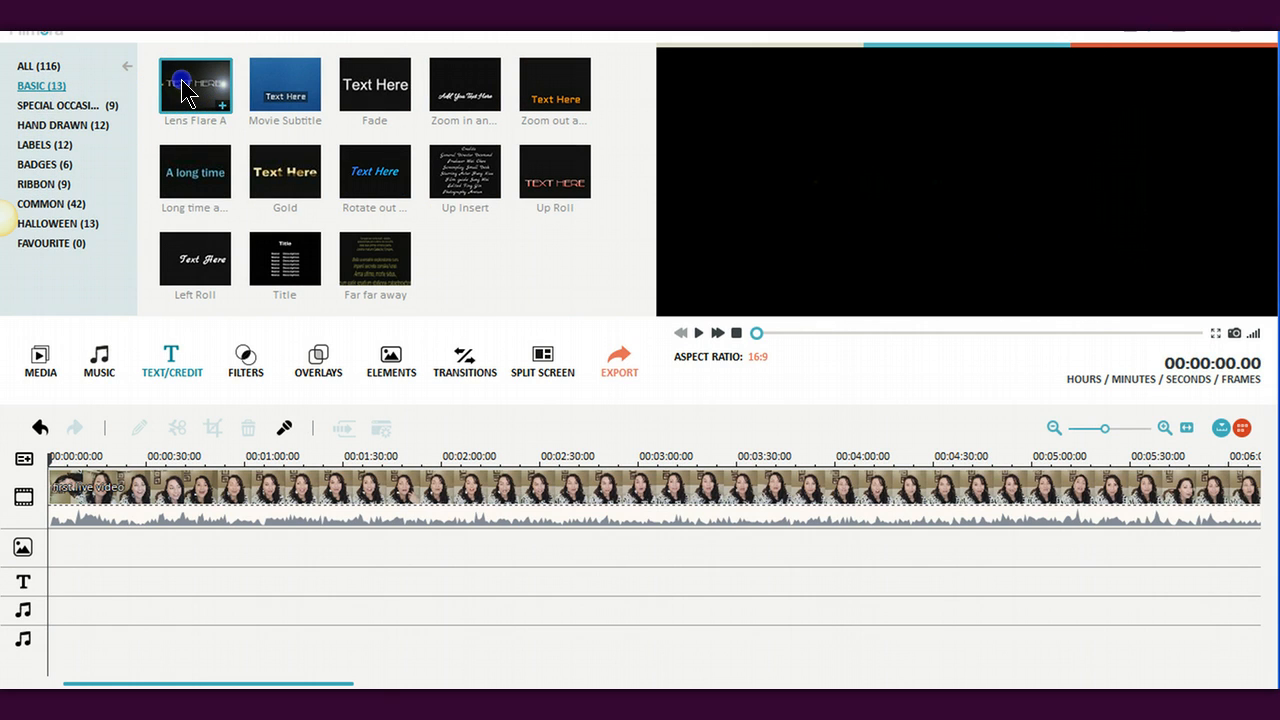
click(185, 86)
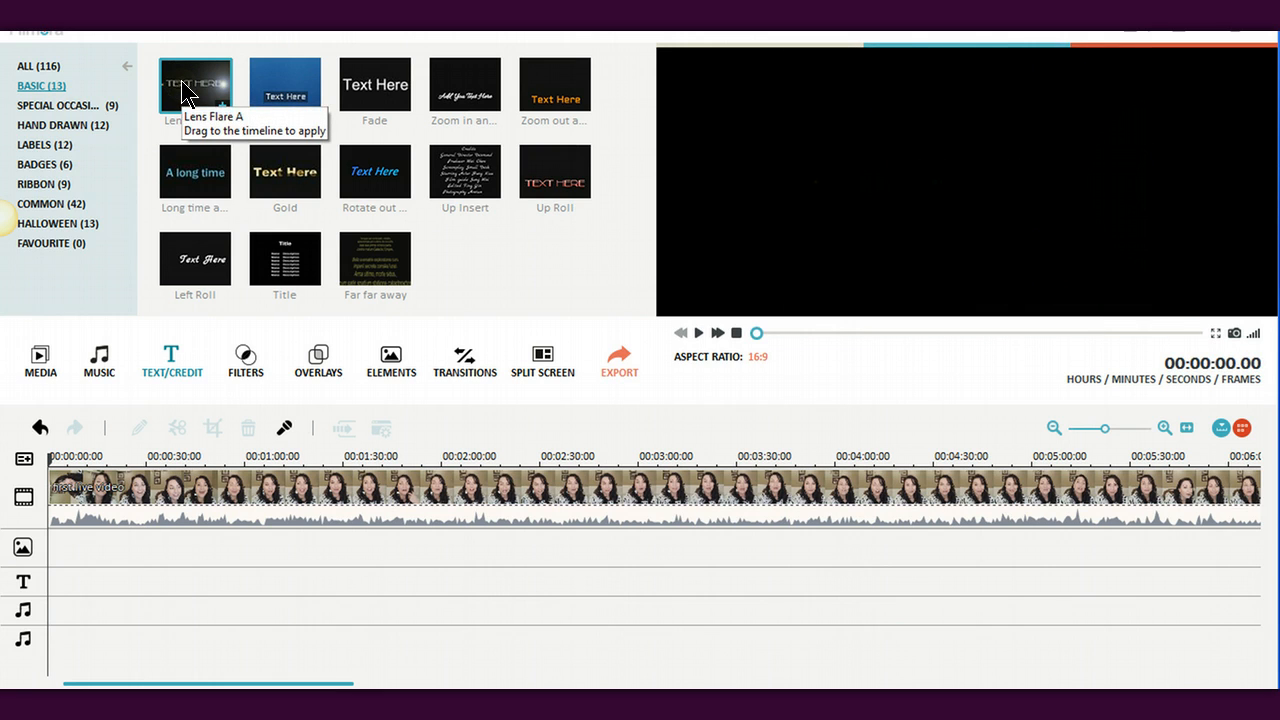
click(185, 86)
right_click(186, 88)
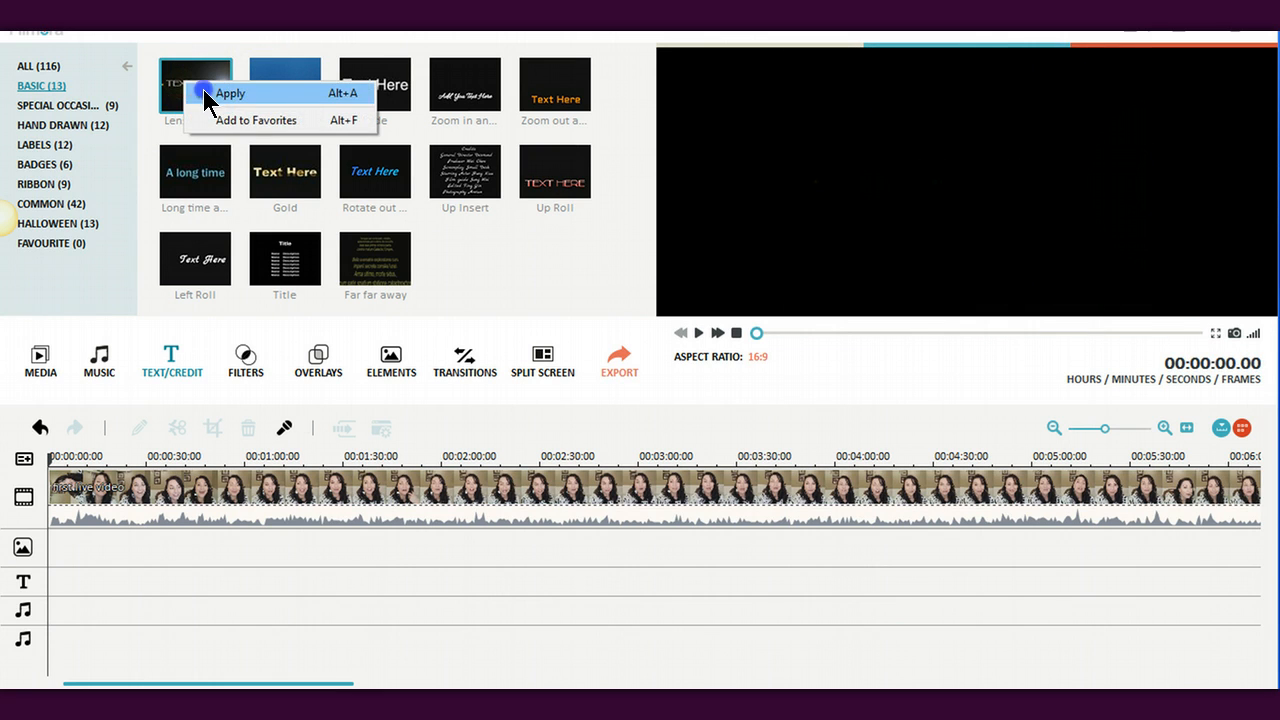
click(205, 92)
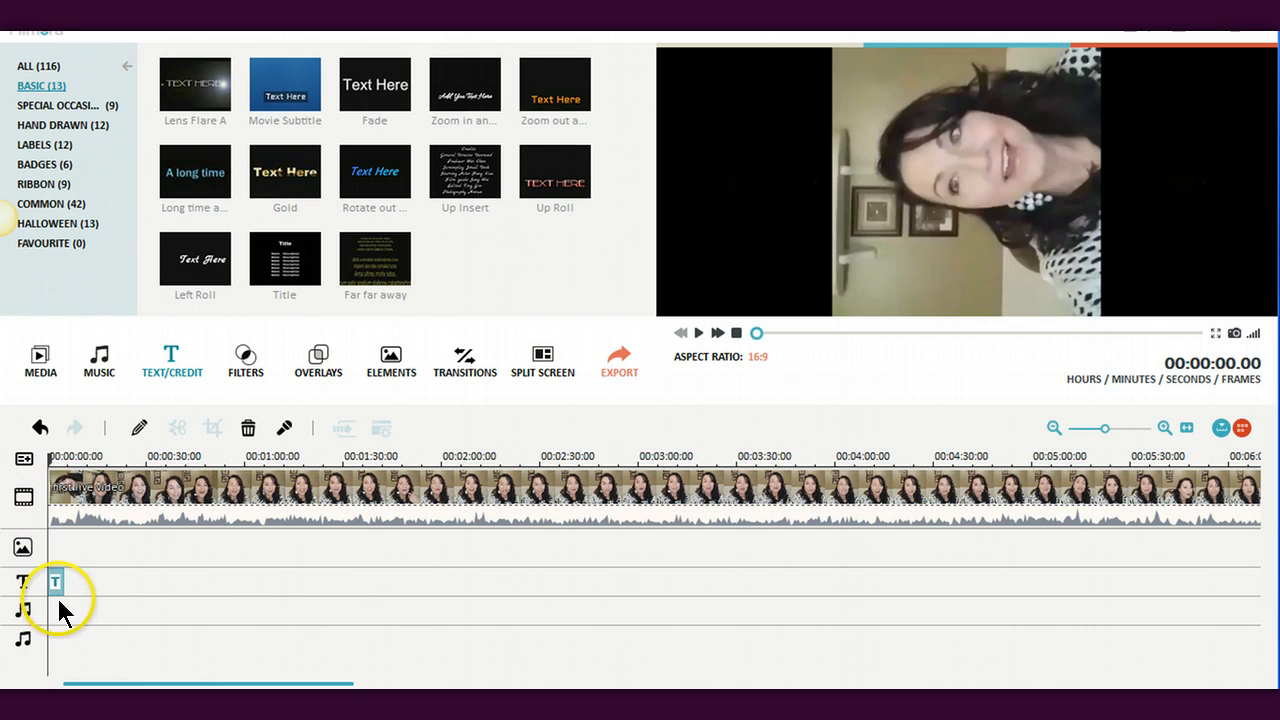
Preview the title over the video and extend the title clip to about 00:00:11.21
click(701, 333)
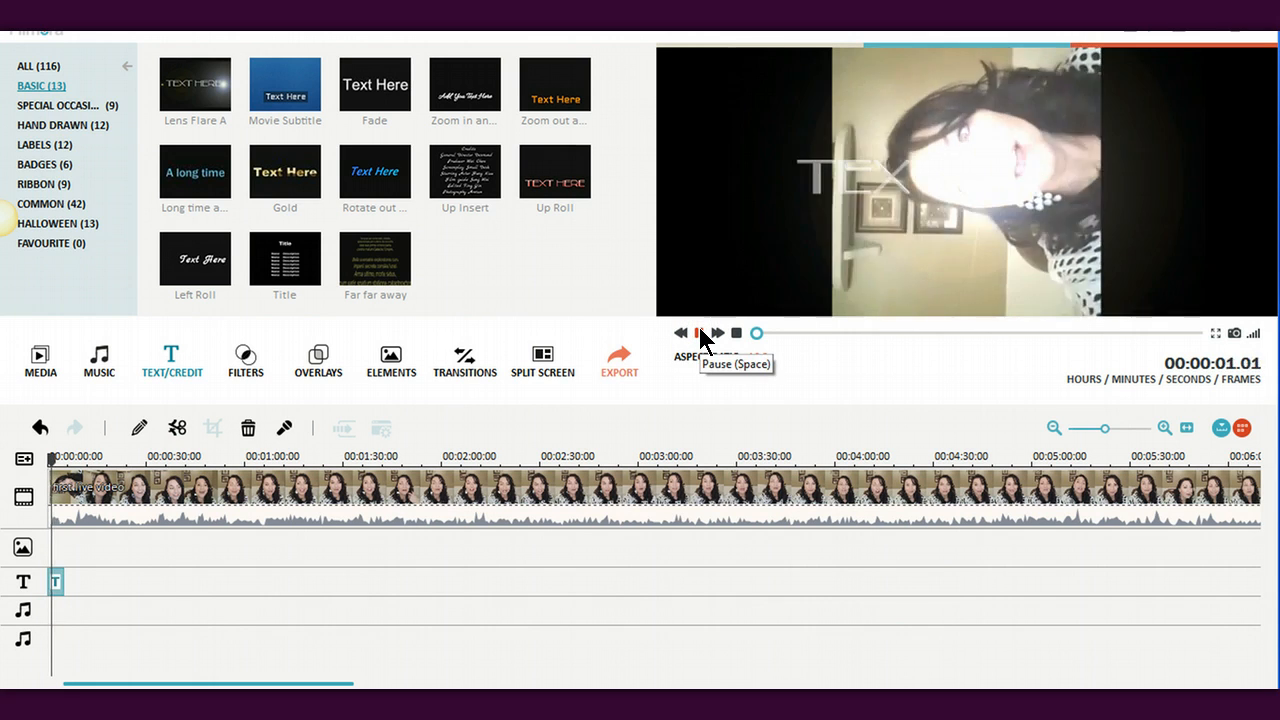
click(701, 333)
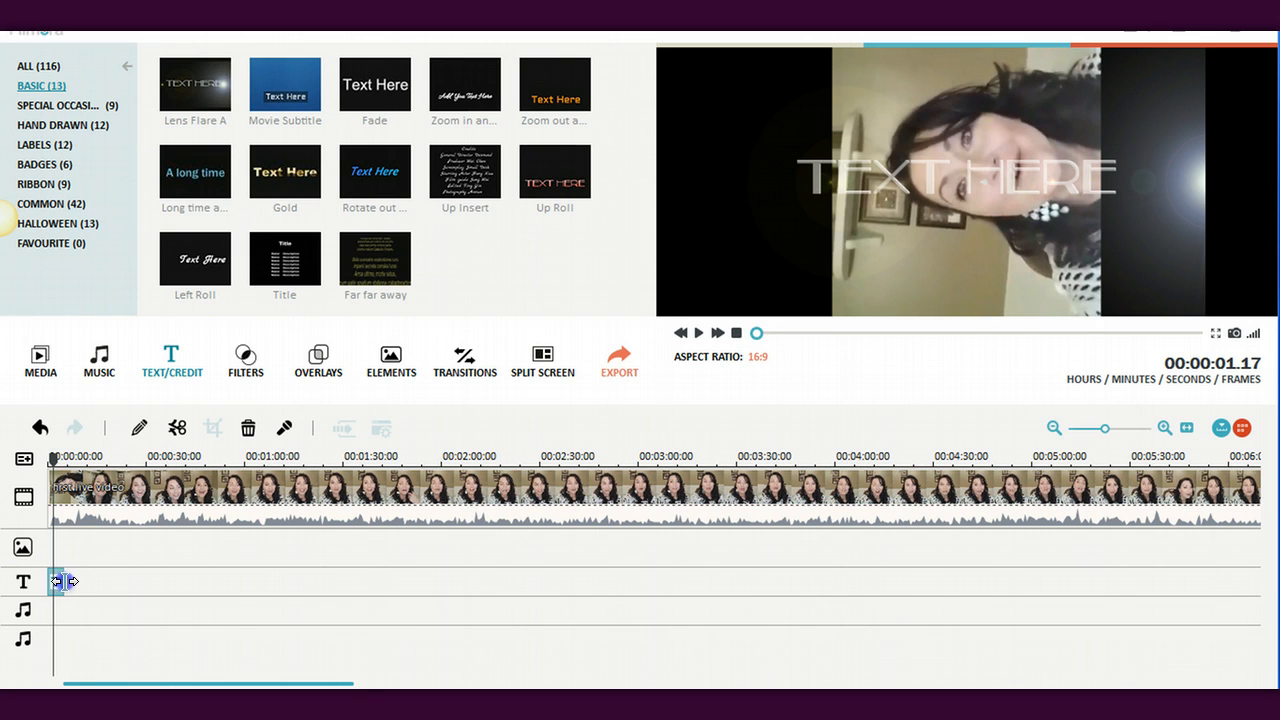
drag(60, 581, 86, 581)
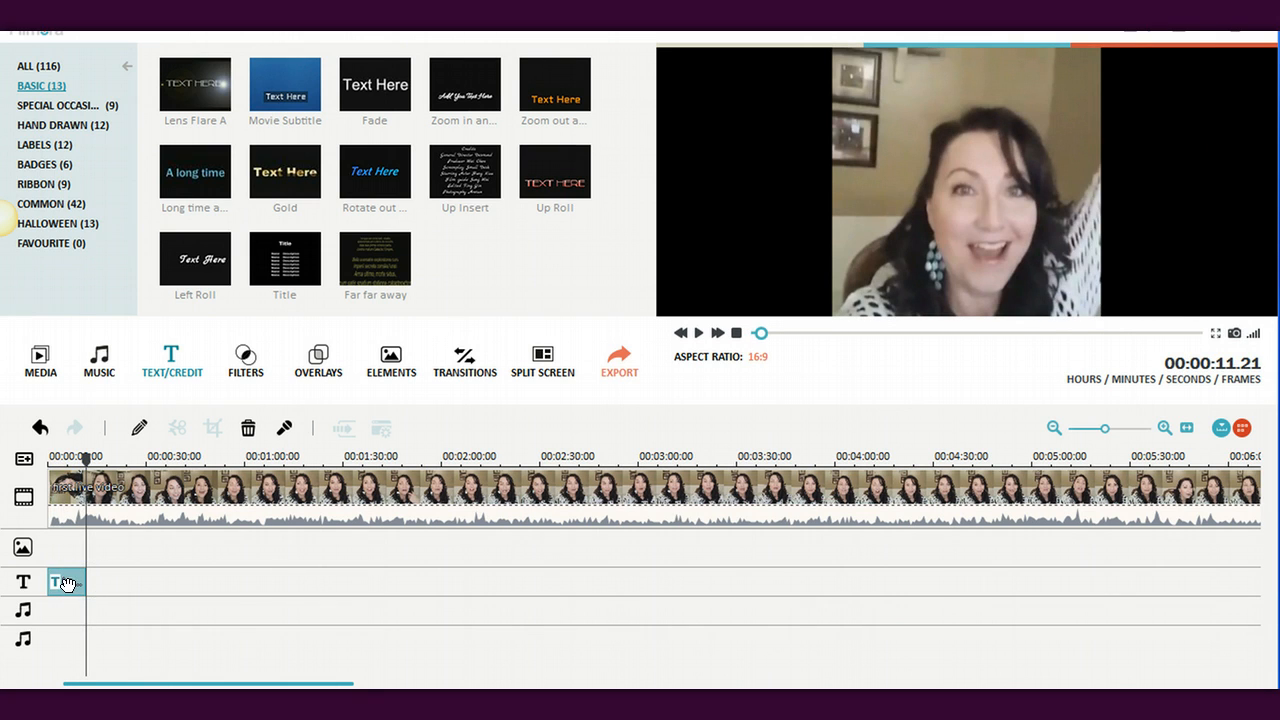
Replace the title's placeholder text with "My First Facebook" and "Live Video" on two lines, and preview it from about four seconds
double_click(66, 583)
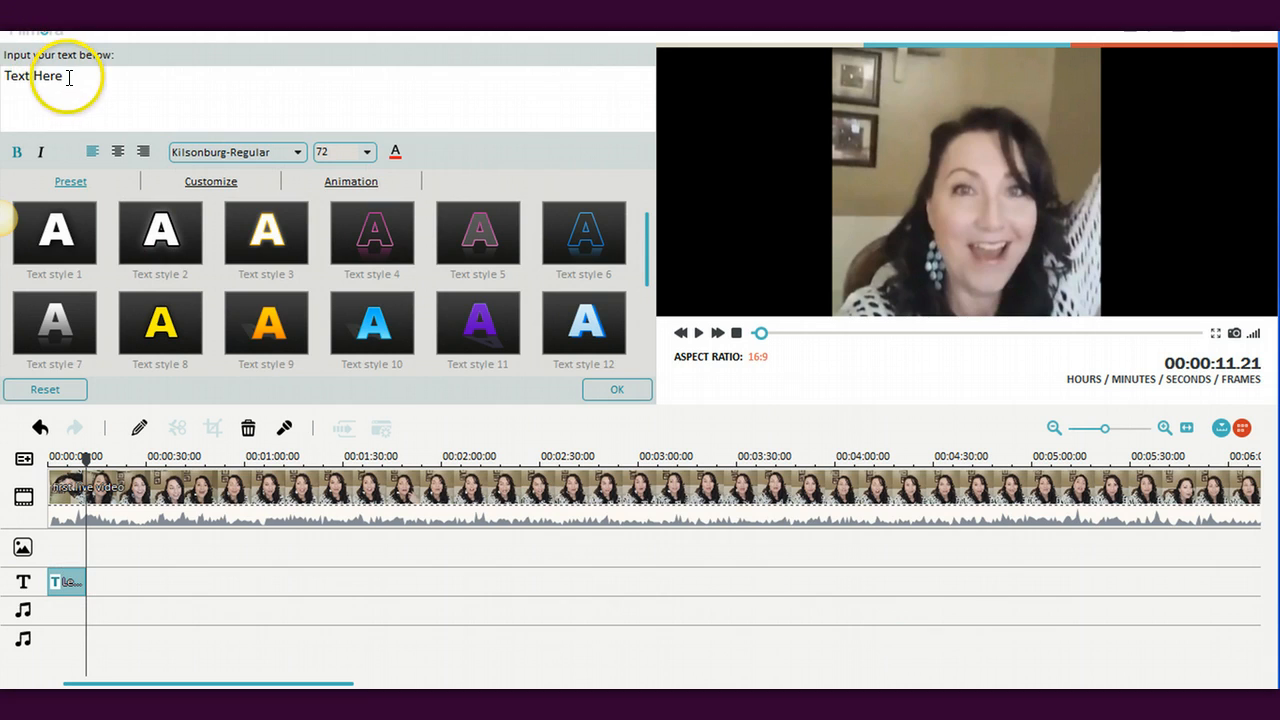
drag(69, 79, 1, 77)
text(My First Facebook)
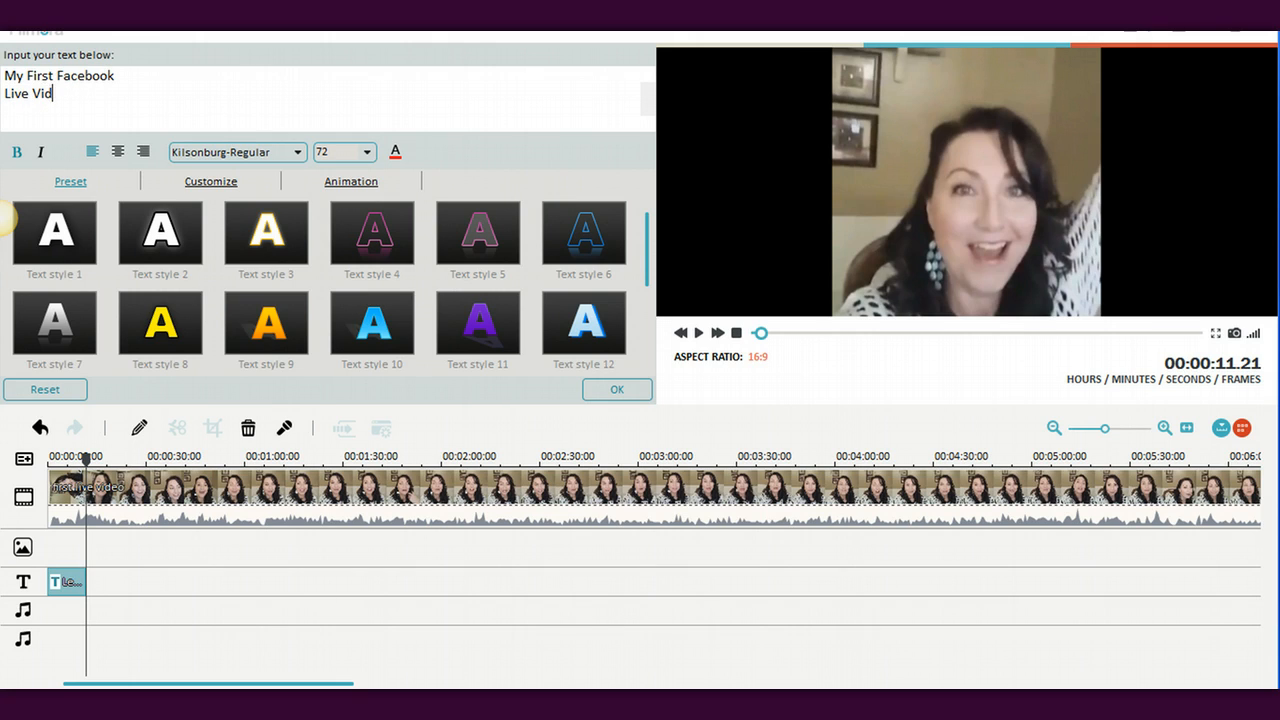
click(73, 459)
drag(73, 459, 61, 459)
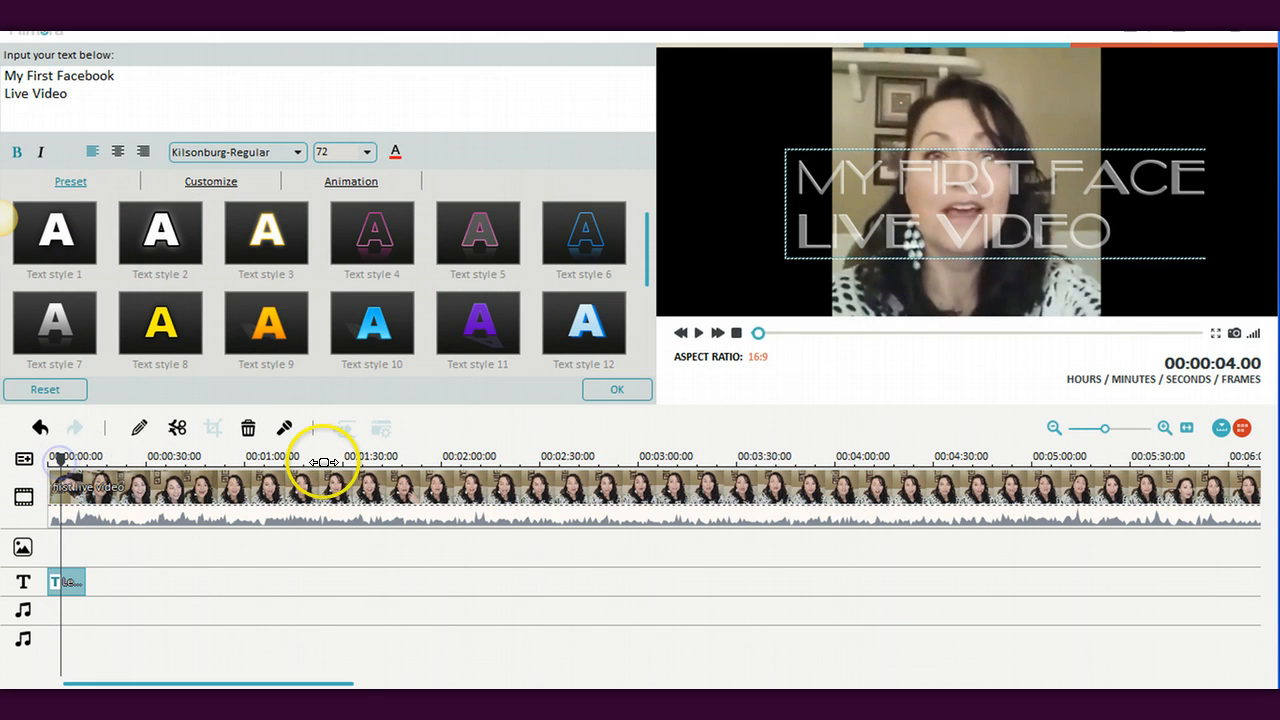
click(698, 333)
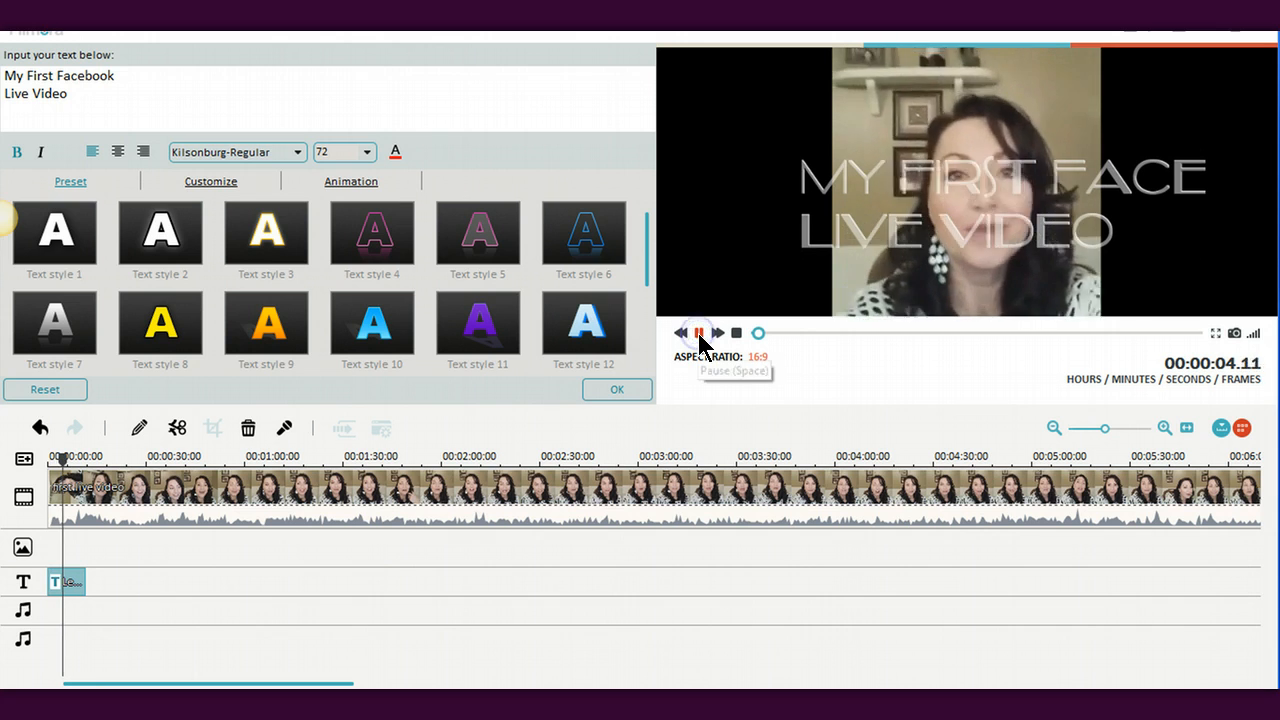
click(699, 333)
Reduce the title's font size to 48 and position the text fully inside the upper part of the video frame
drag(986, 190, 876, 117)
click(368, 153)
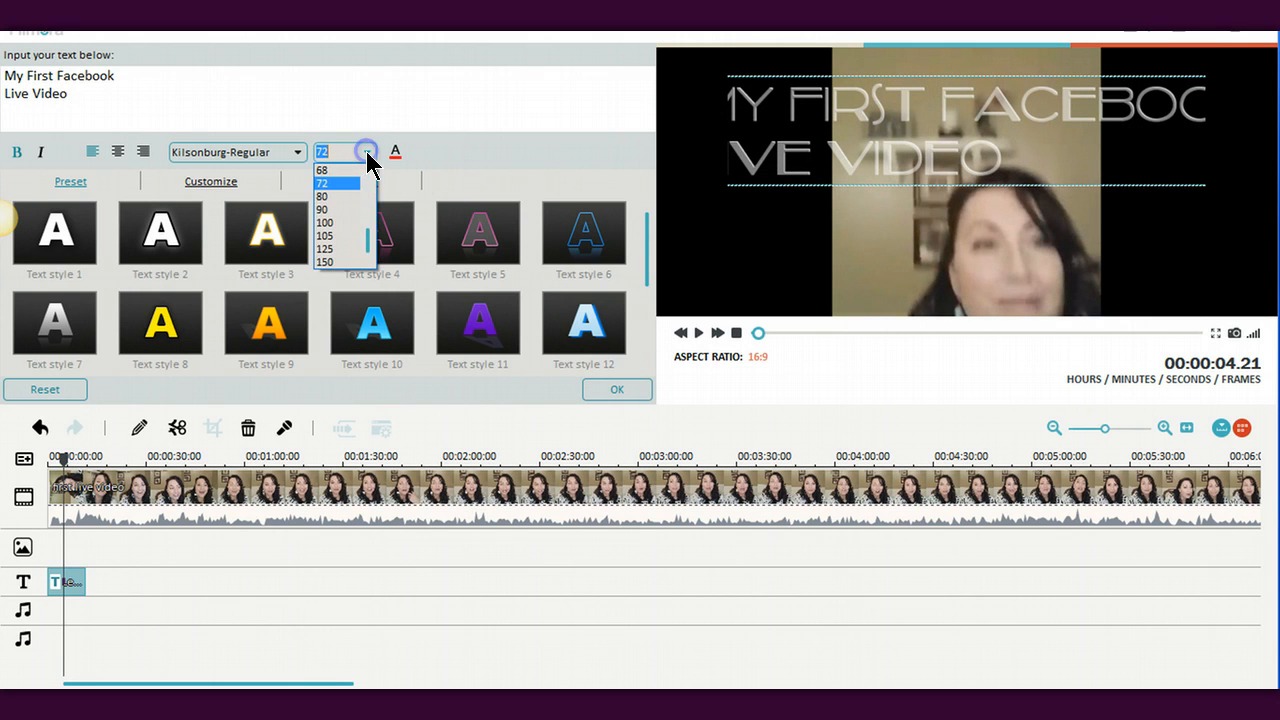
scroll(367, 226, down, 3)
click(340, 196)
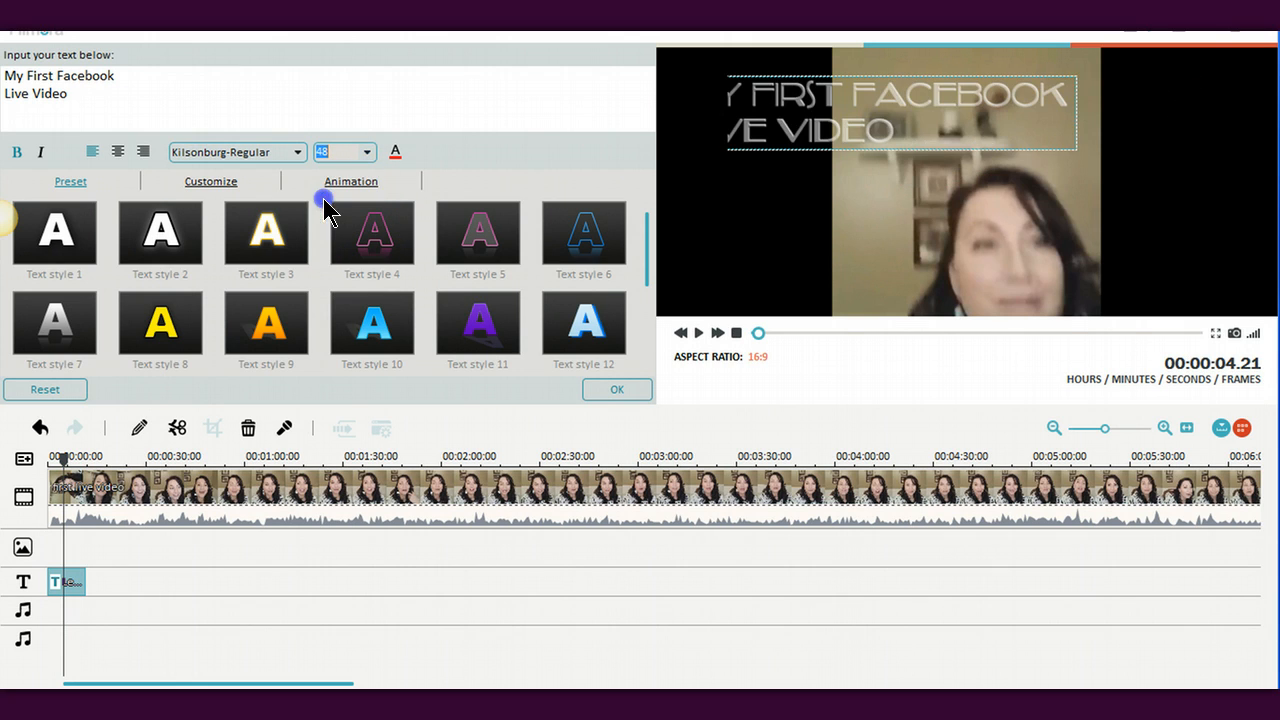
drag(866, 129, 898, 106)
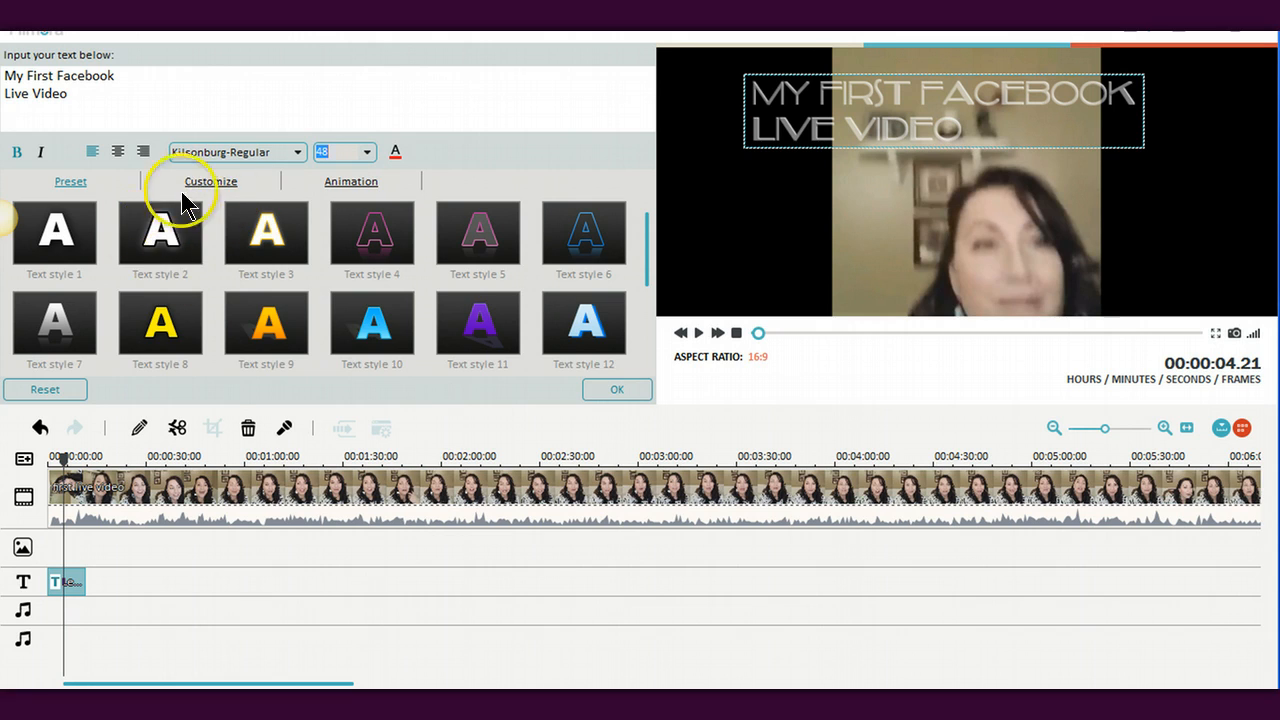
Try the Text style 10, Text style 4 and Text style 5 presets on the title
click(372, 323)
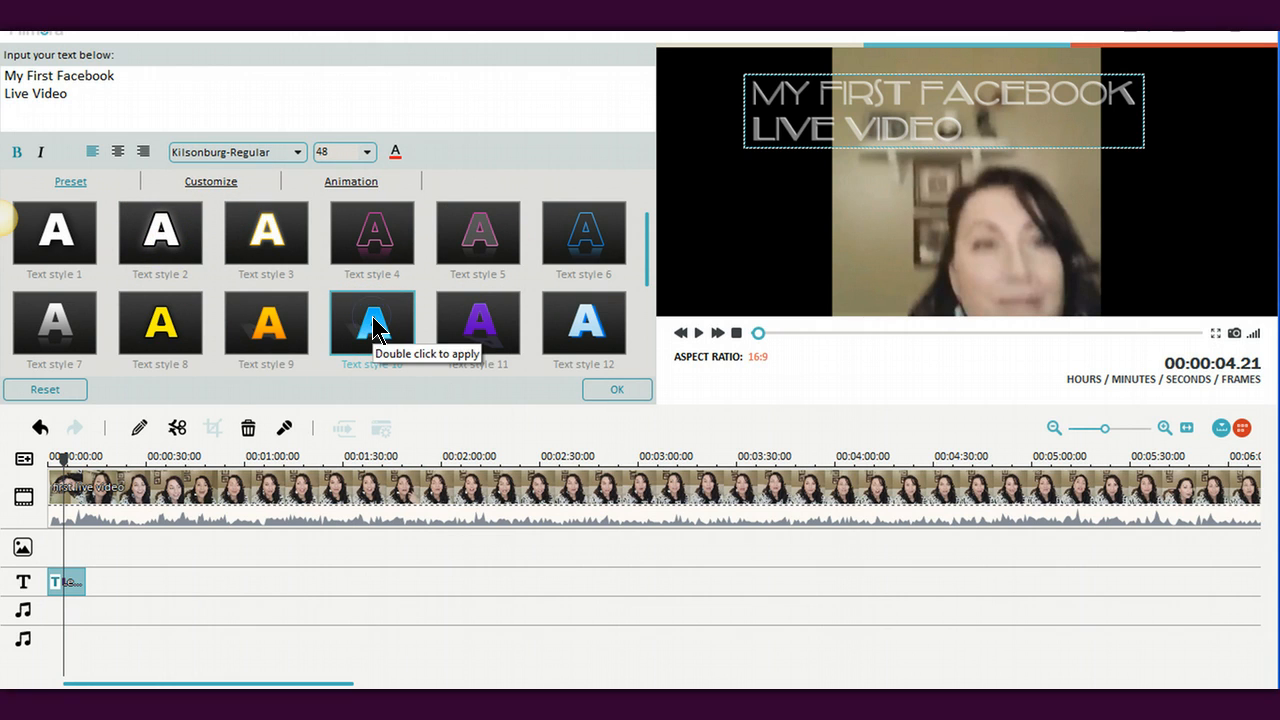
double_click(377, 327)
click(365, 235)
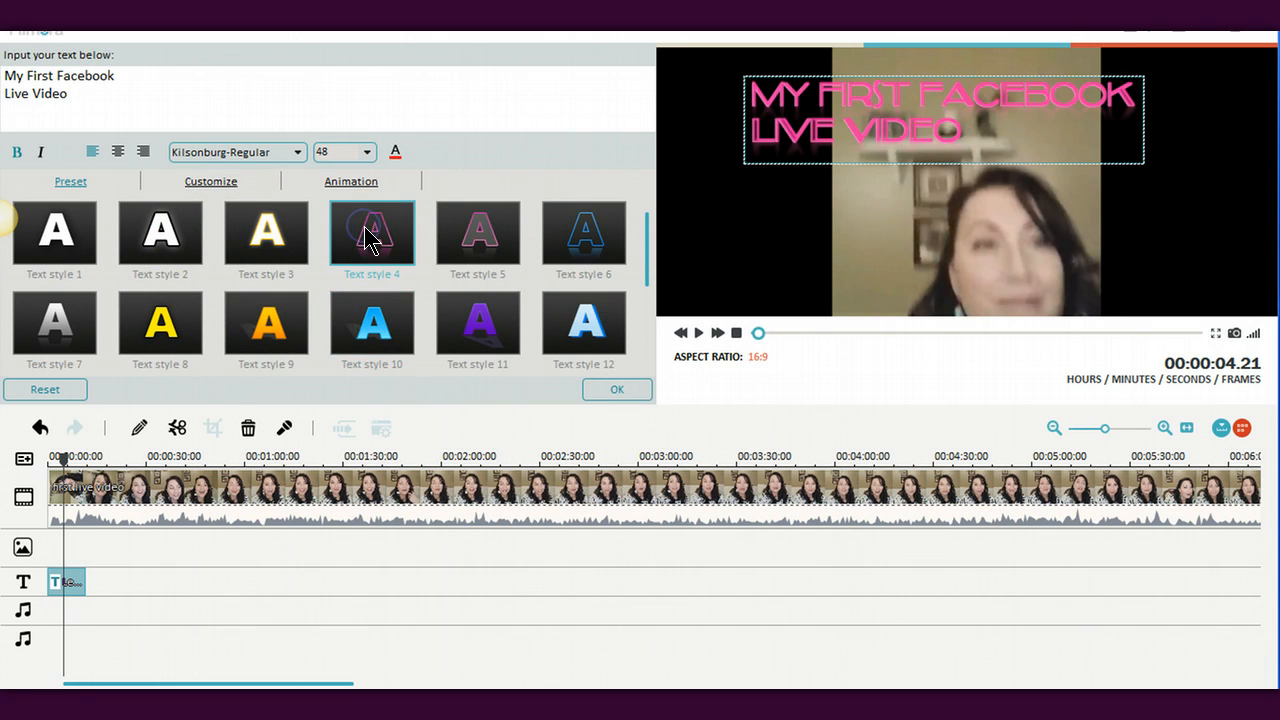
click(484, 230)
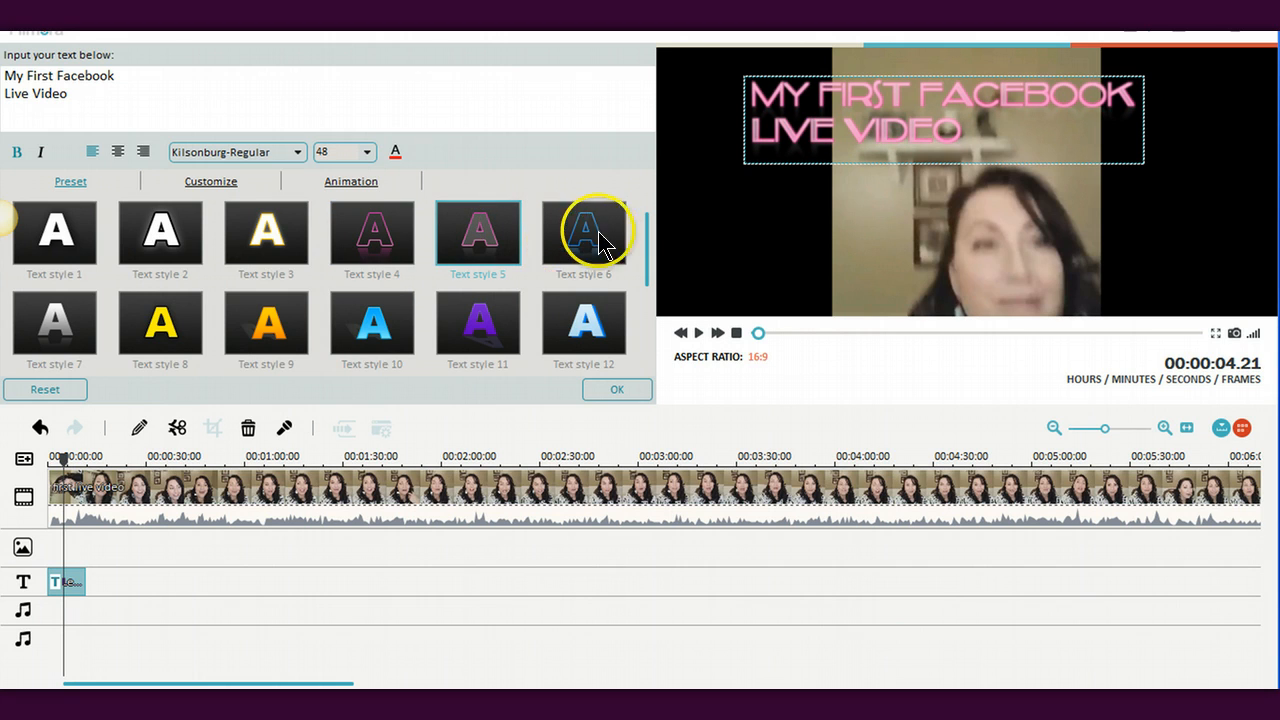
drag(645, 231, 639, 268)
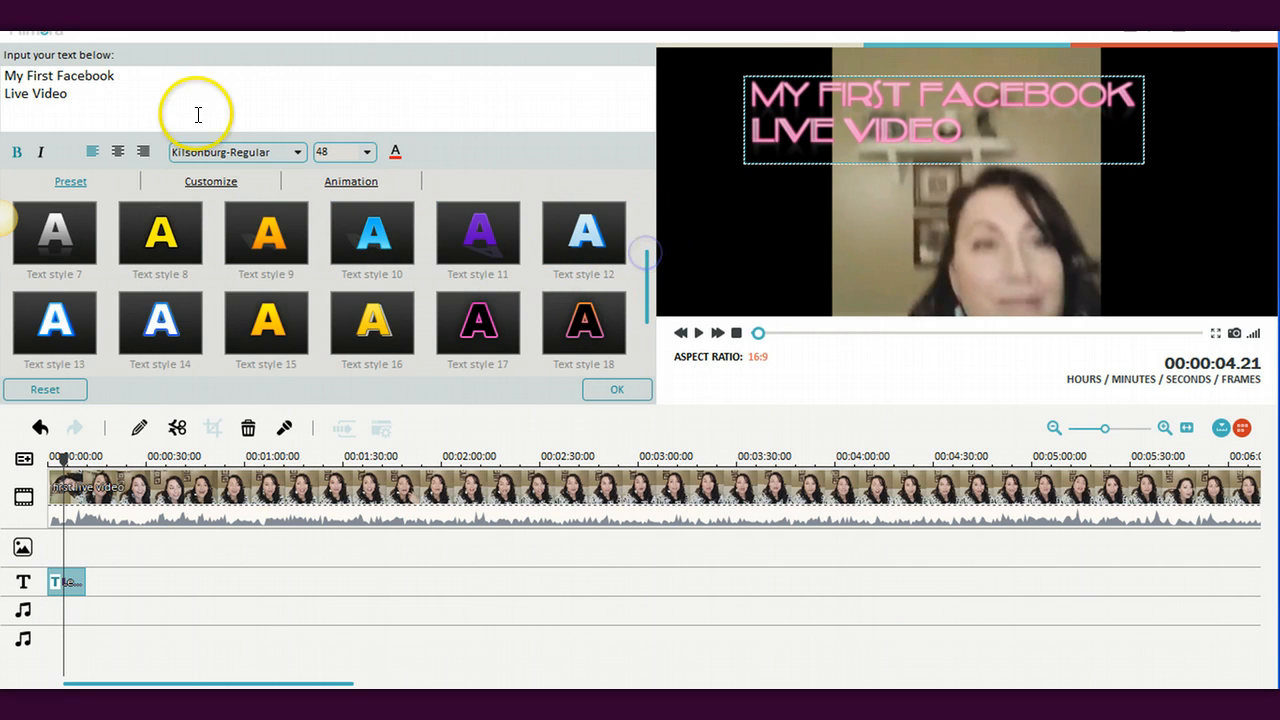
Browse the font list and try the AR BLANCA and AR DECODE fonts on the title text
click(297, 154)
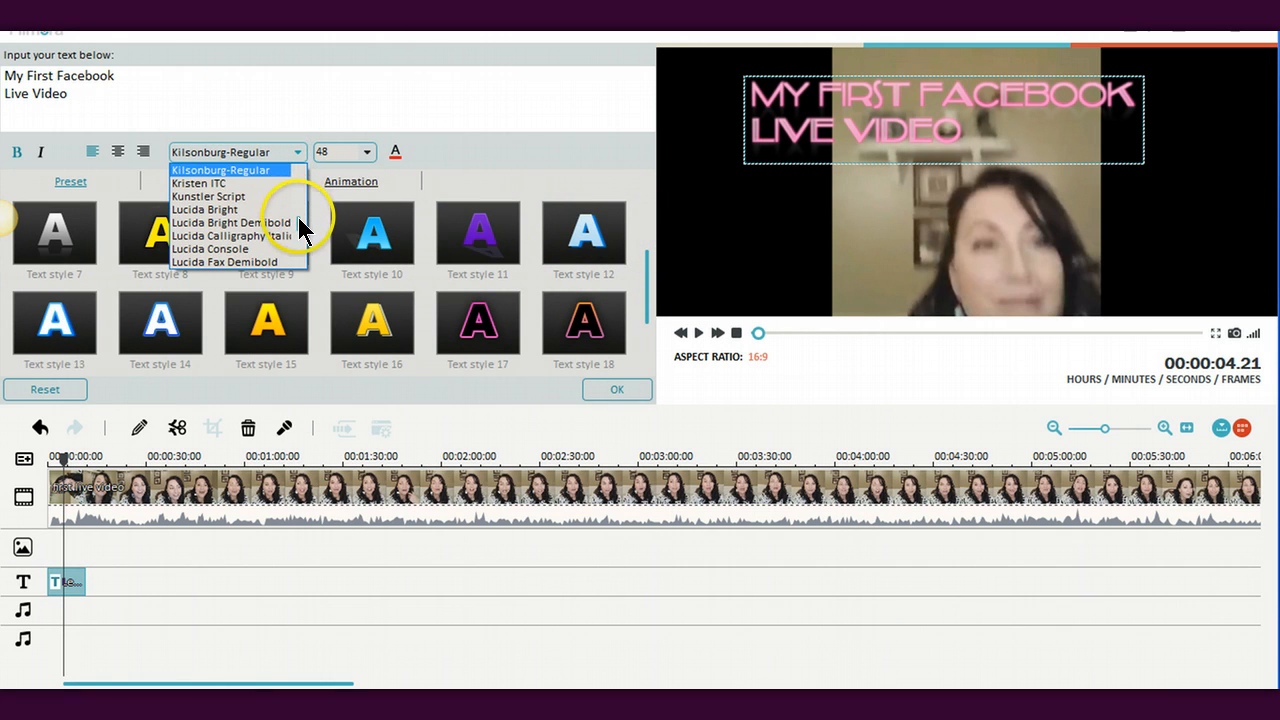
drag(297, 210, 299, 250)
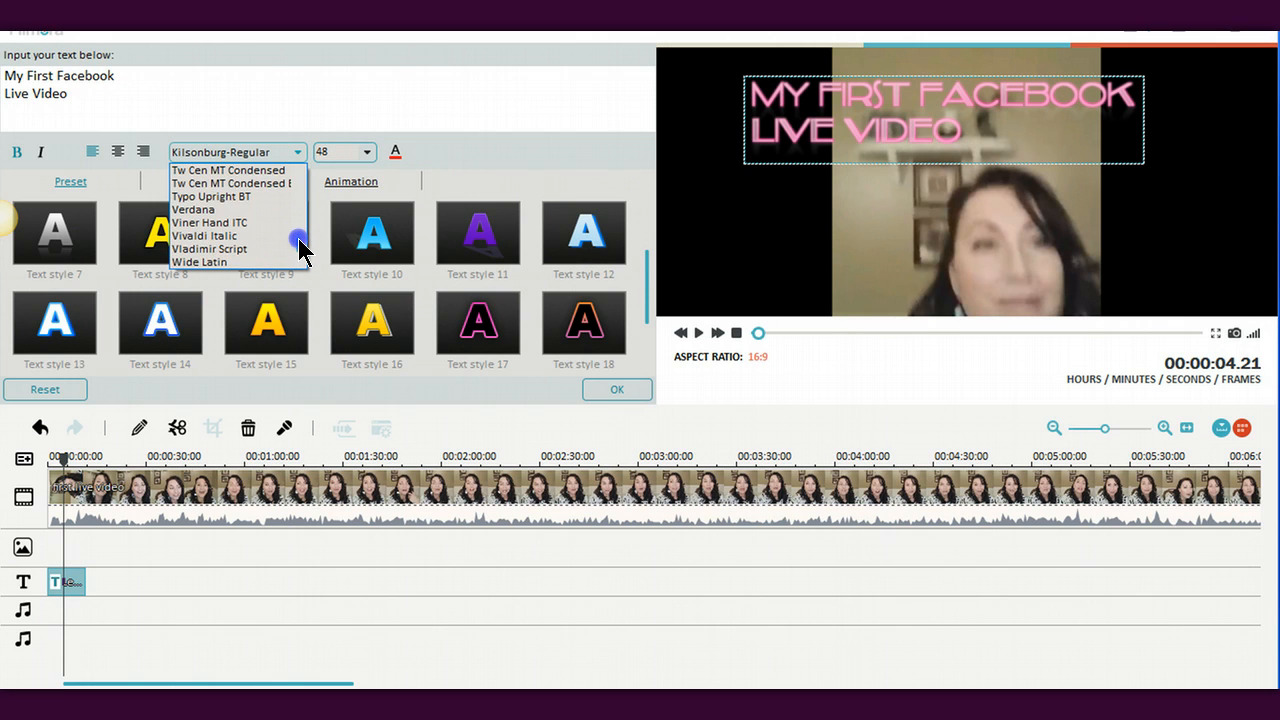
scroll(299, 250, up, 4)
scroll(299, 250, down, 4)
drag(299, 250, 298, 186)
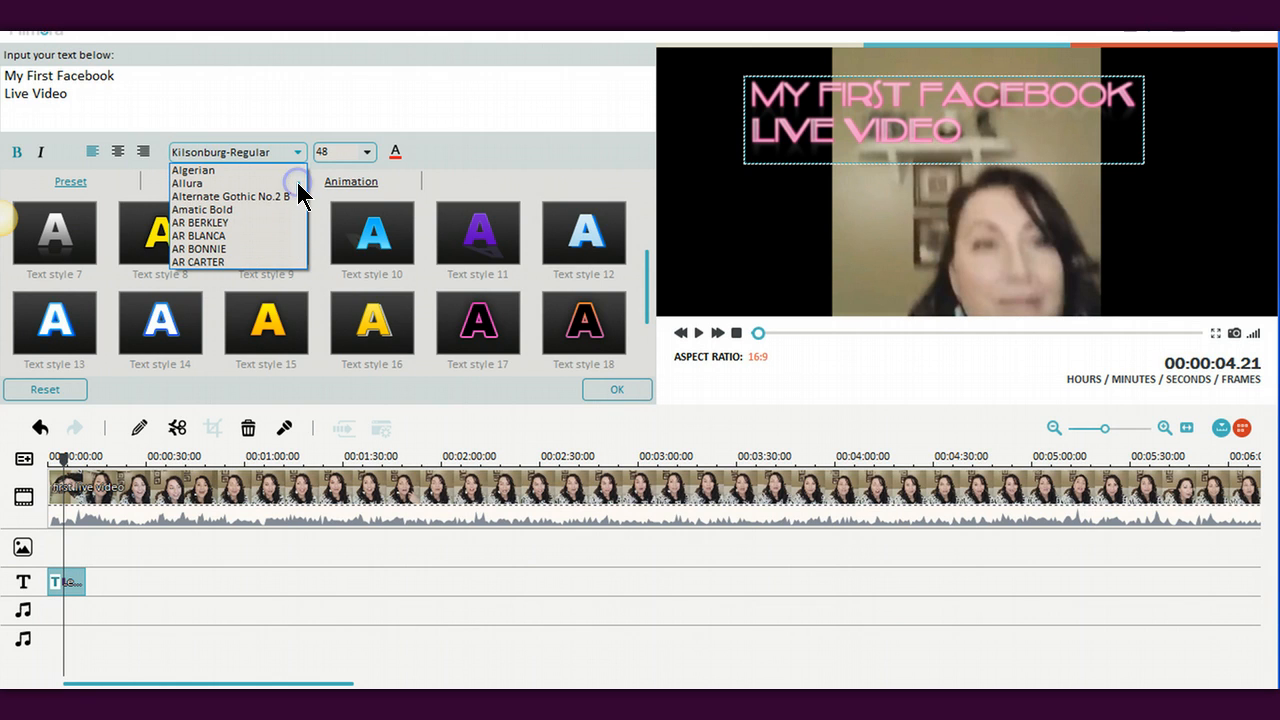
click(277, 235)
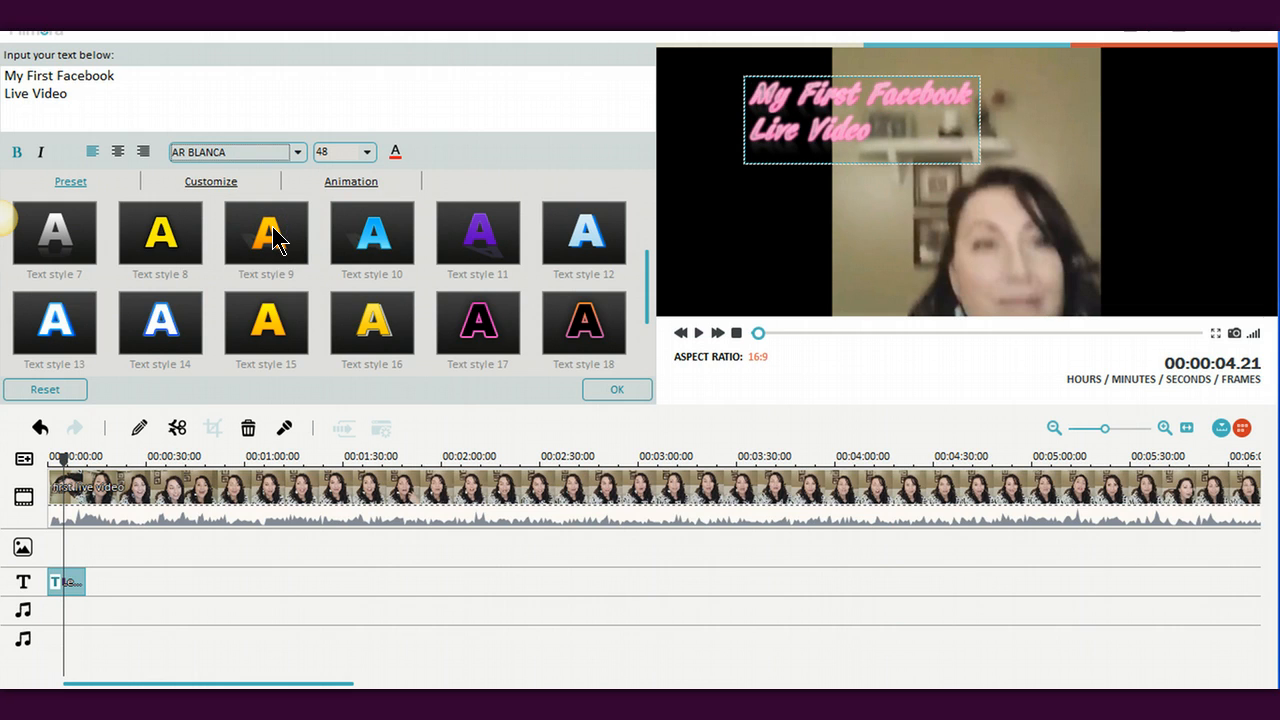
click(298, 152)
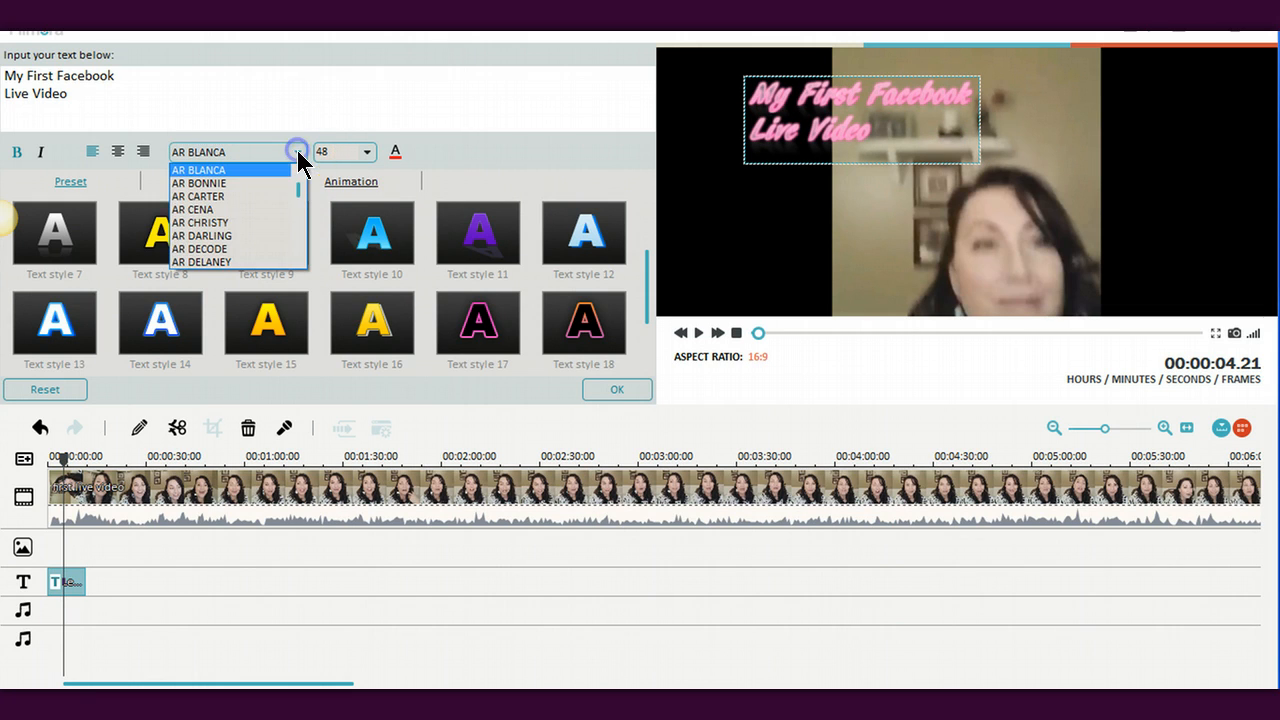
mouse_move(298, 190)
mouse_down()
mouse_move(297, 203)
mouse_move(297, 188)
mouse_up()
click(224, 222)
Format the title in Arial with centred alignment, and move it to the upper centre of the video above the head
click(295, 146)
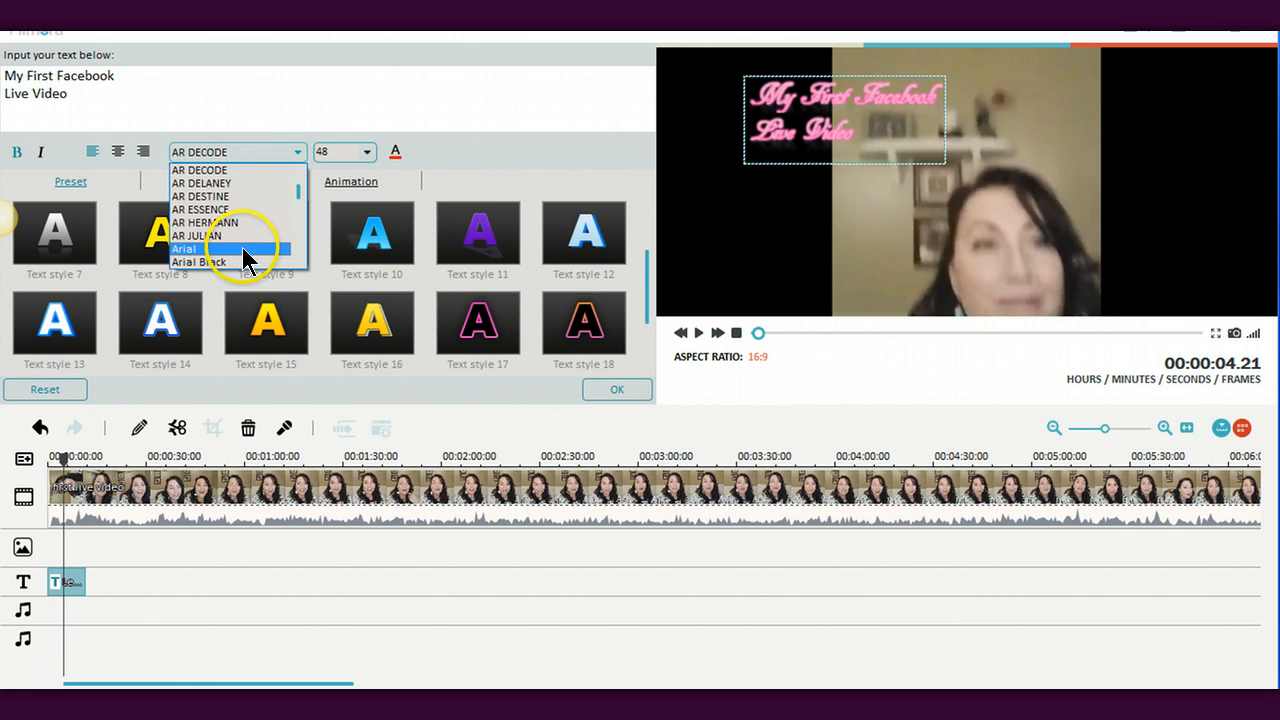
click(242, 247)
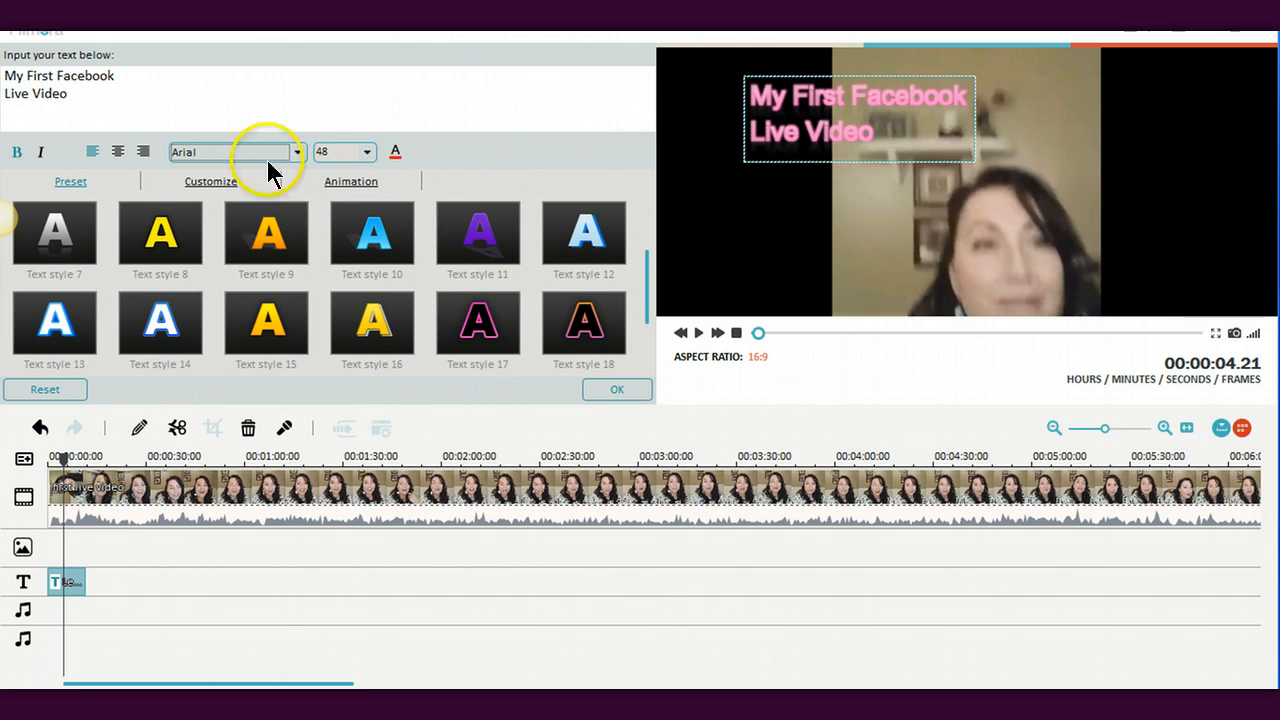
click(118, 151)
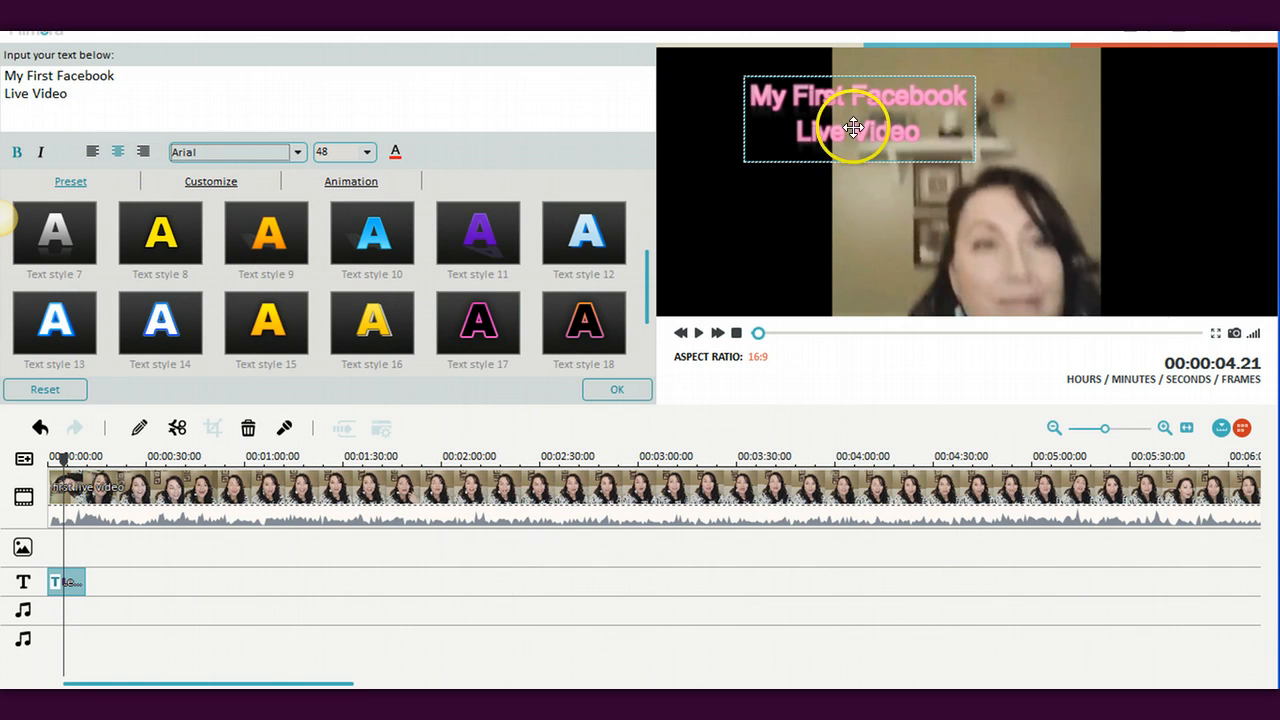
drag(872, 111, 949, 105)
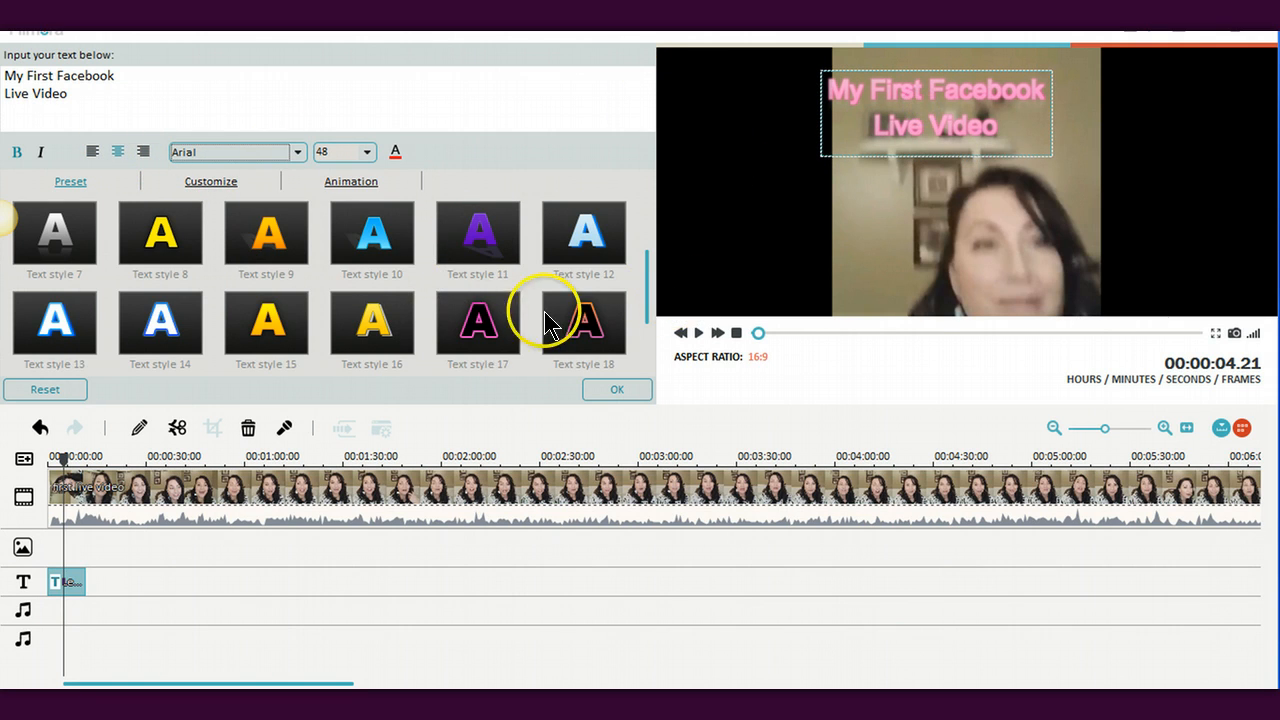
Compare further style presets on the title, including Text style 18 and Text style 20, and apply Text Style21
click(576, 318)
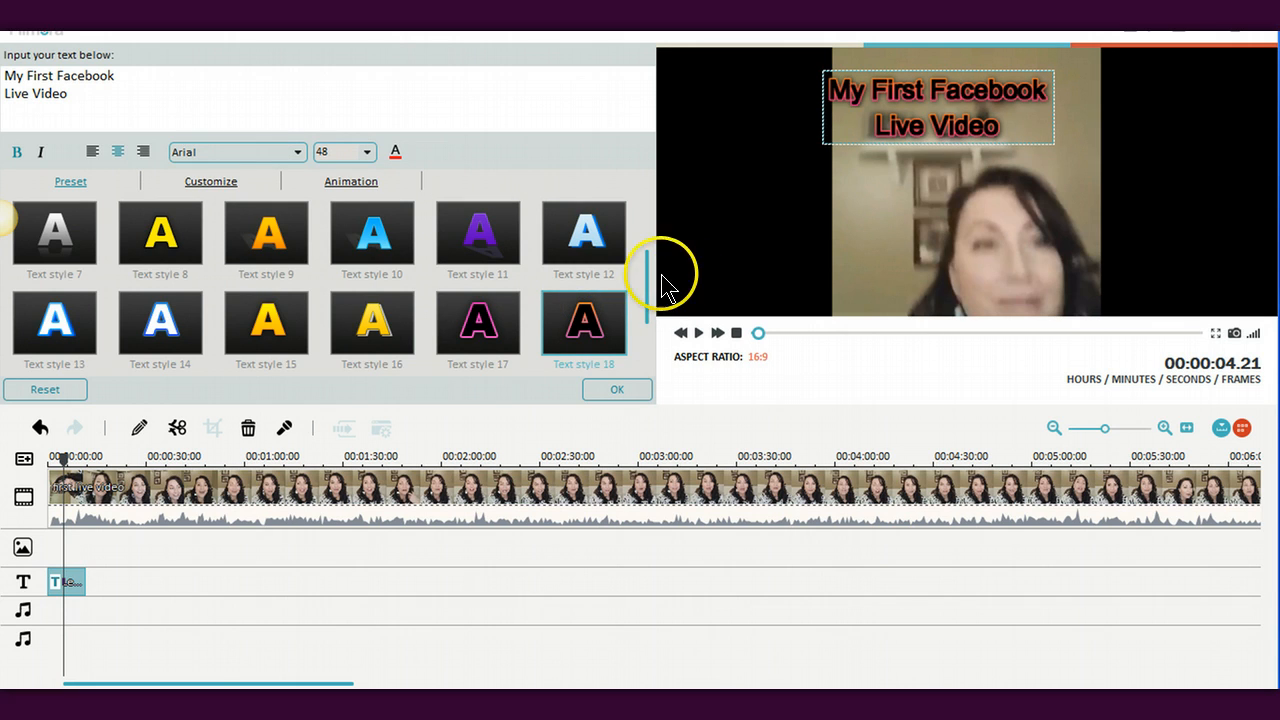
drag(645, 285, 645, 323)
click(478, 318)
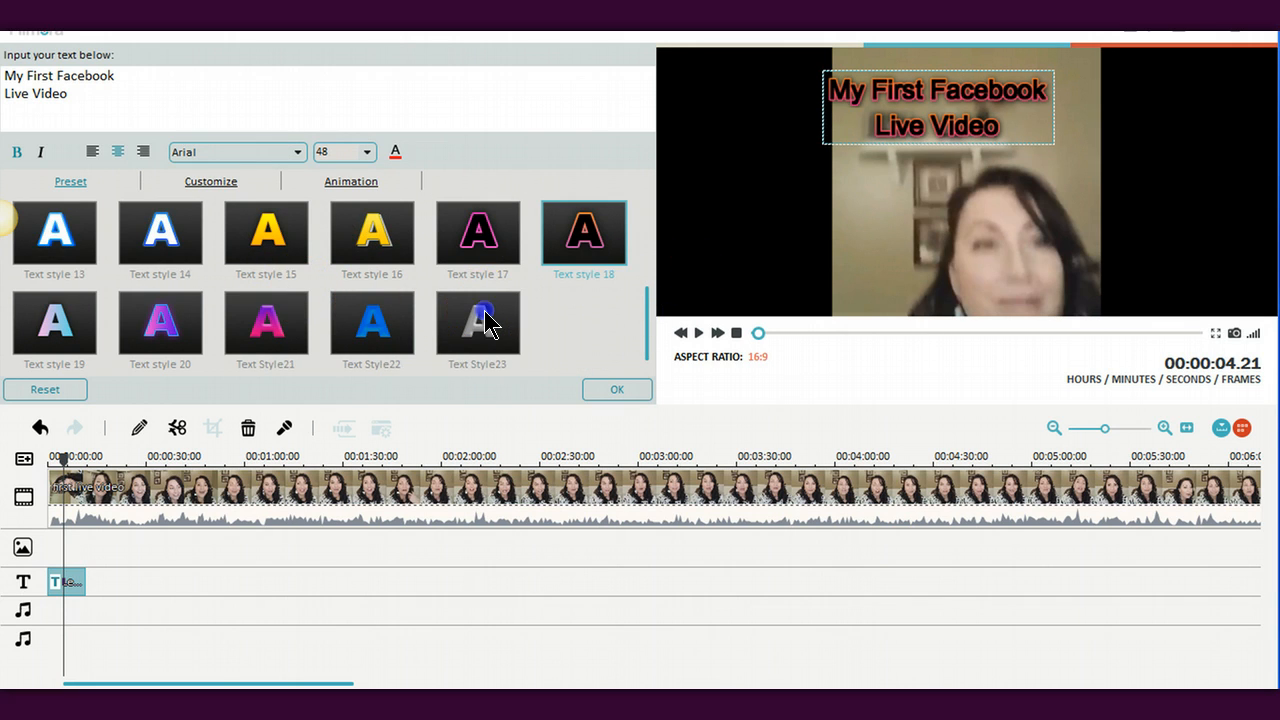
click(68, 312)
click(131, 326)
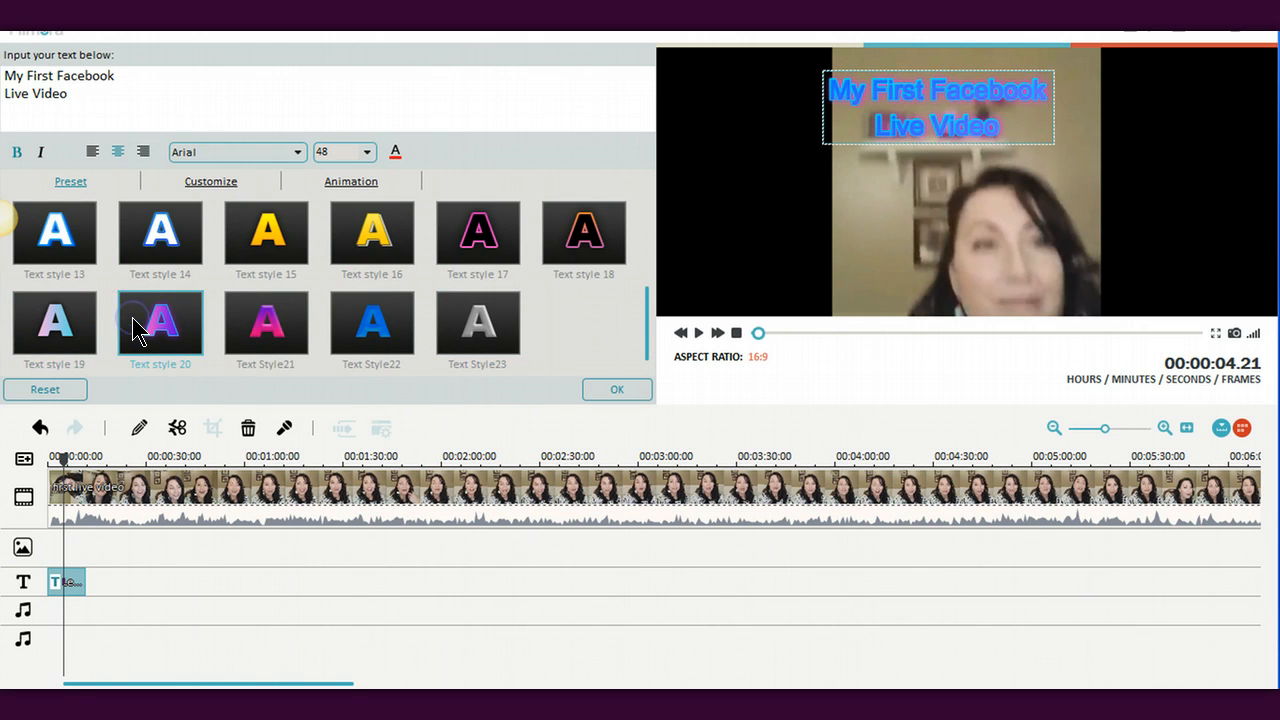
click(265, 320)
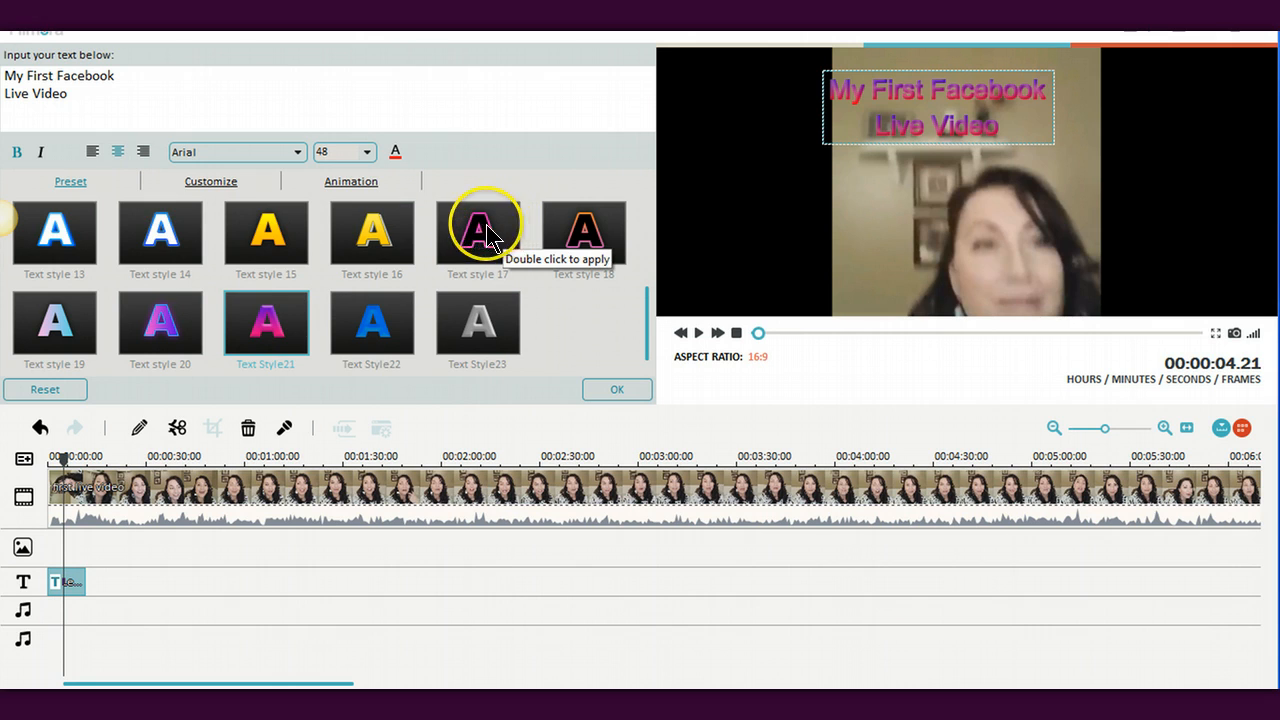
Compare presets Text style 13 to Text style 16 on the title, and apply Text style 14
click(374, 236)
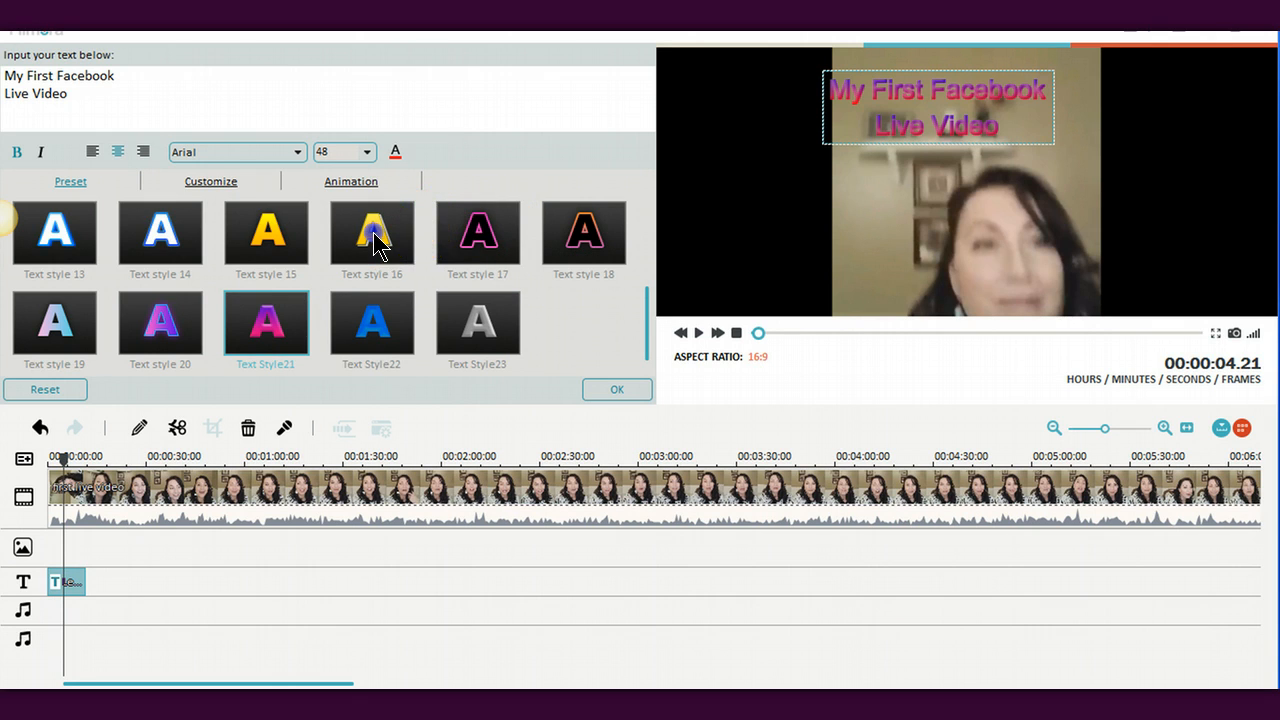
click(280, 250)
click(160, 245)
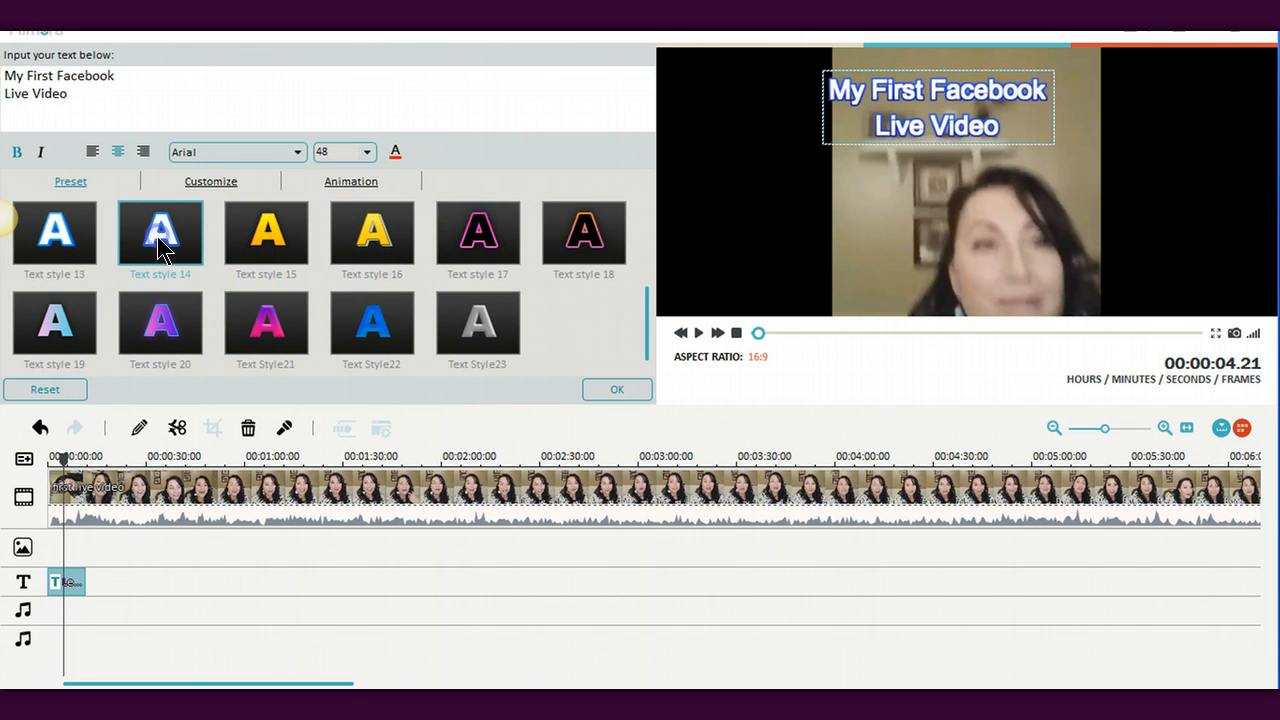
click(55, 240)
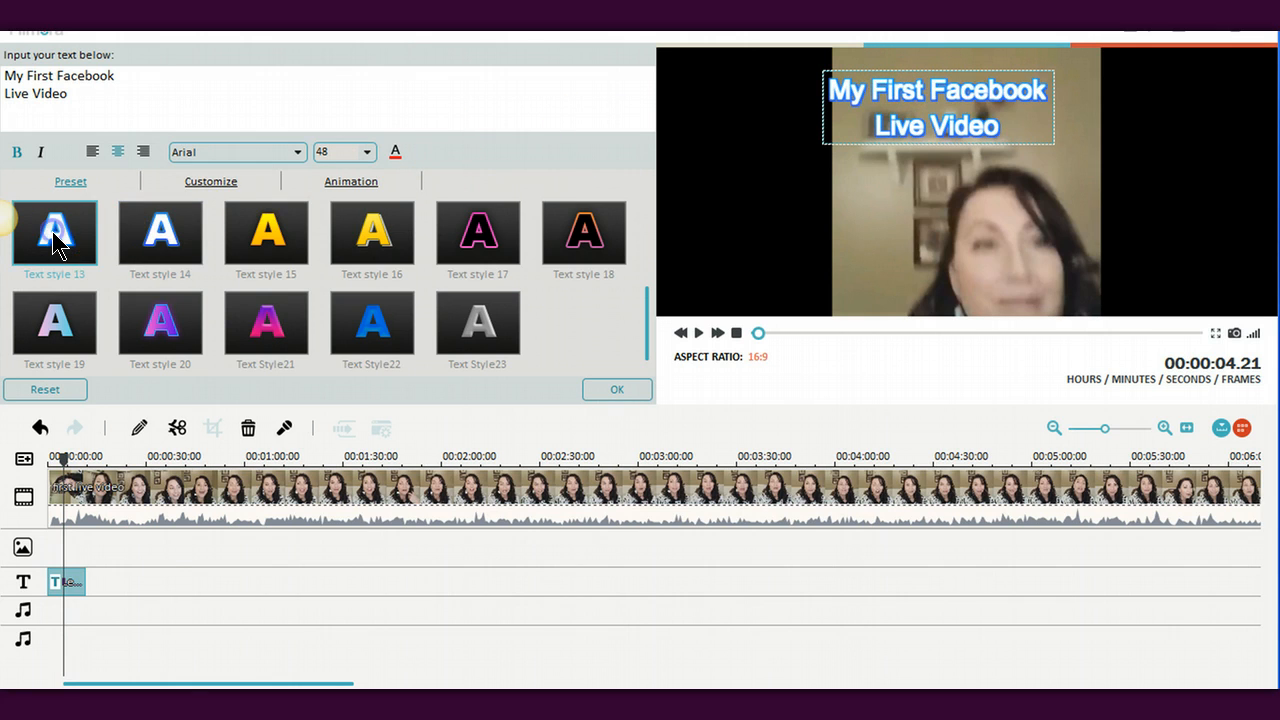
click(138, 238)
Set the title's font size to 56 and reposition it to span the video width above the head
drag(915, 90, 940, 90)
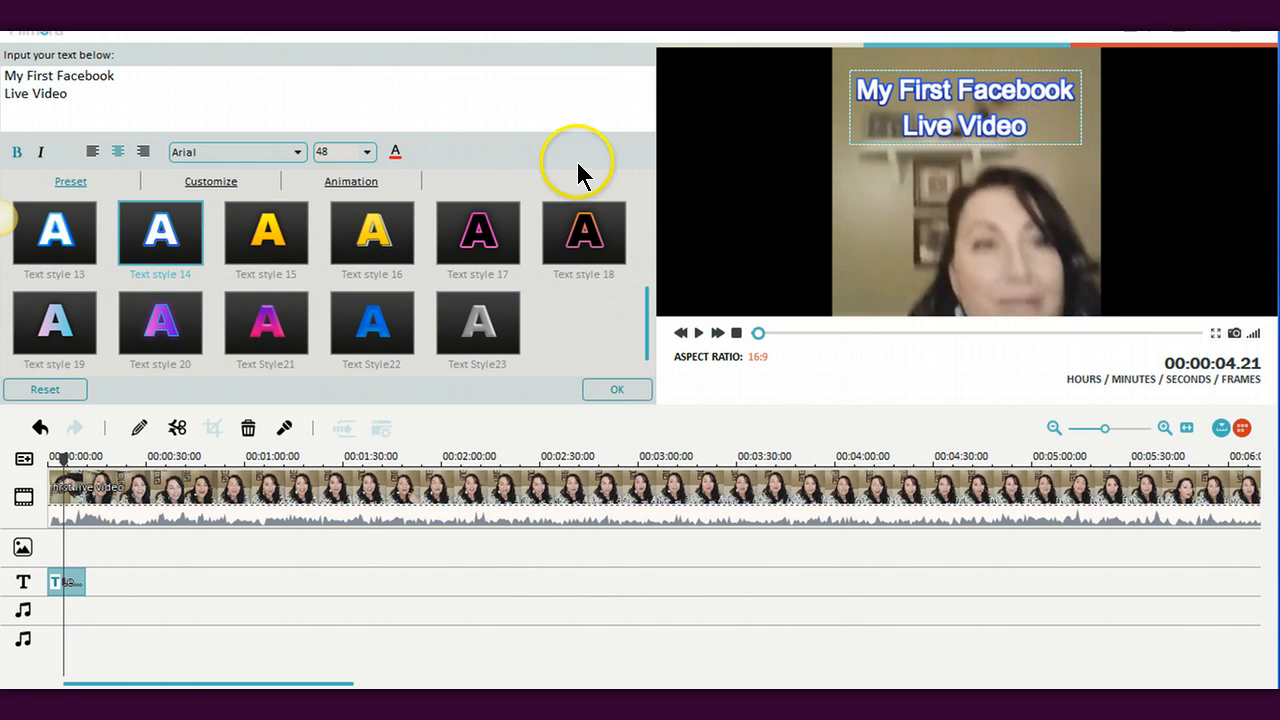
click(368, 153)
click(338, 183)
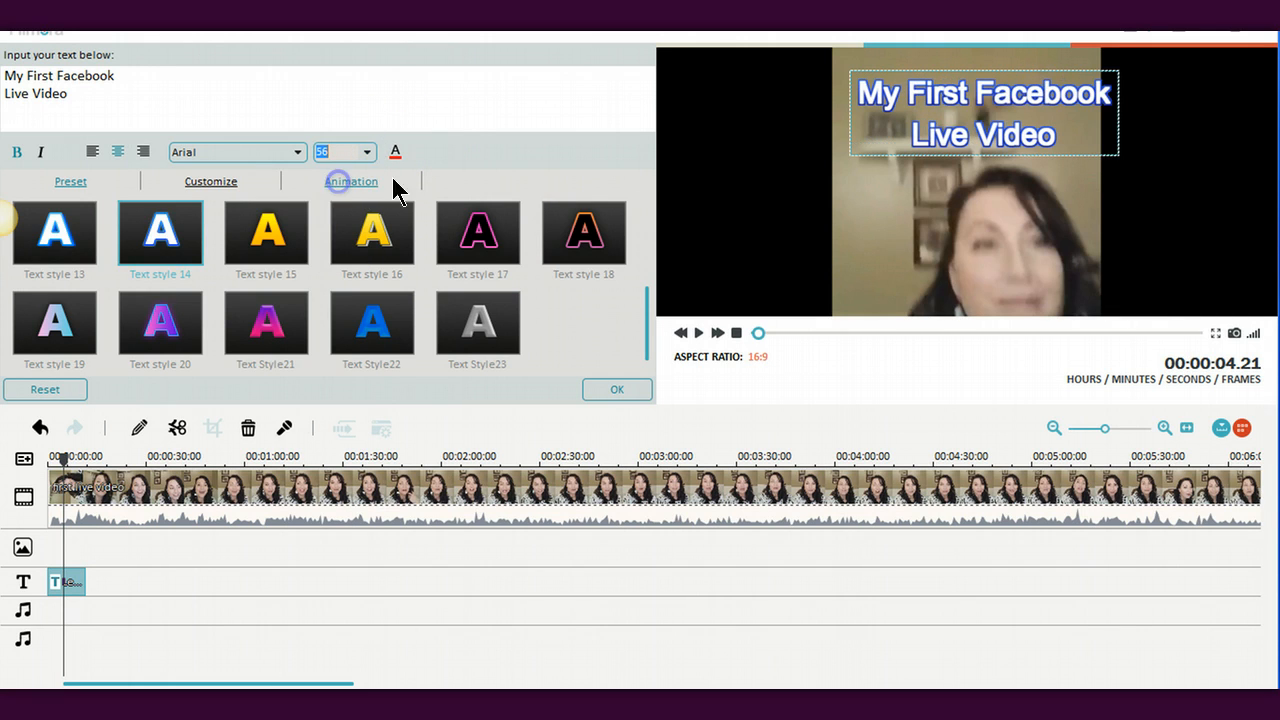
drag(945, 91, 929, 86)
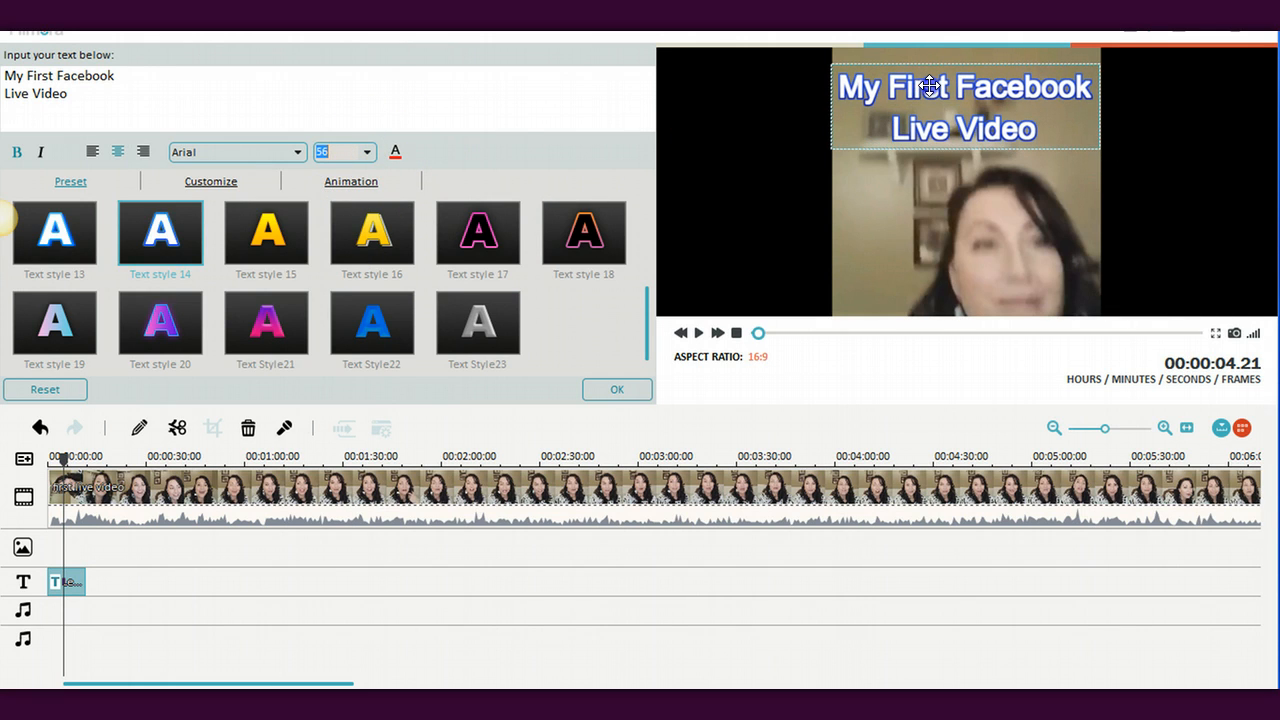
Play the video from the start and pause at about three seconds to check the title
click(706, 252)
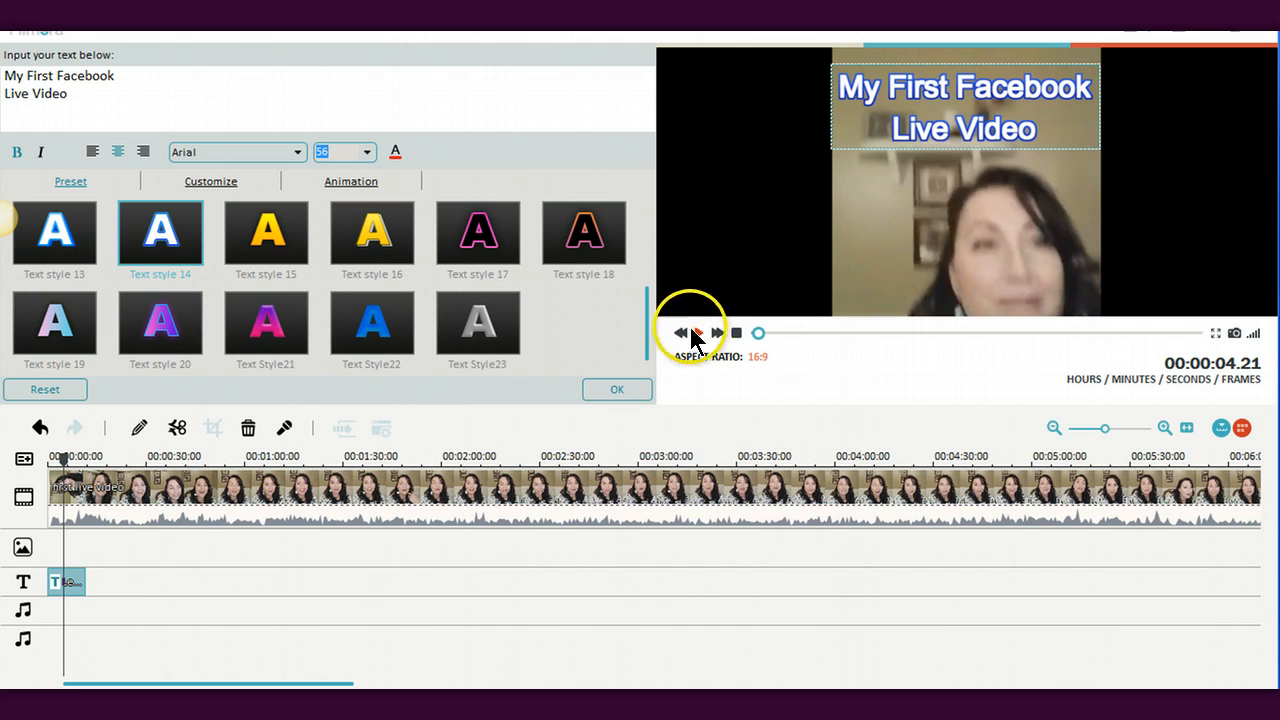
click(62, 460)
drag(62, 460, 47, 458)
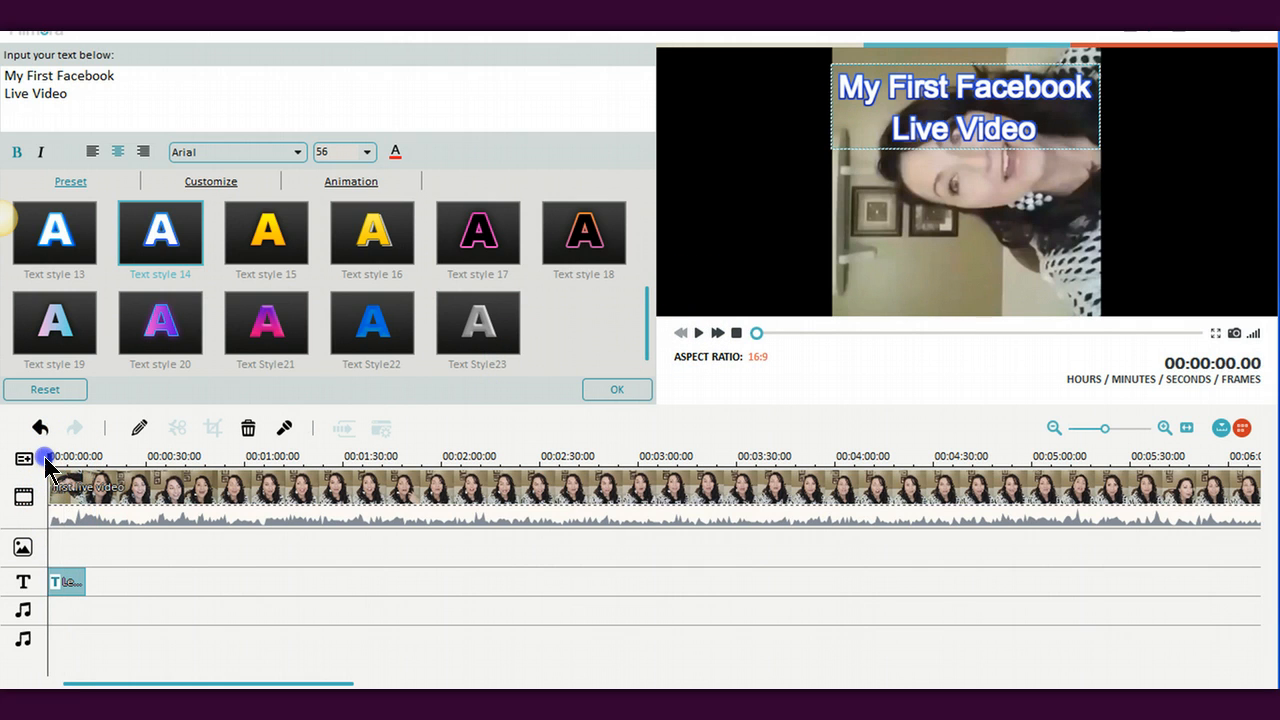
click(699, 333)
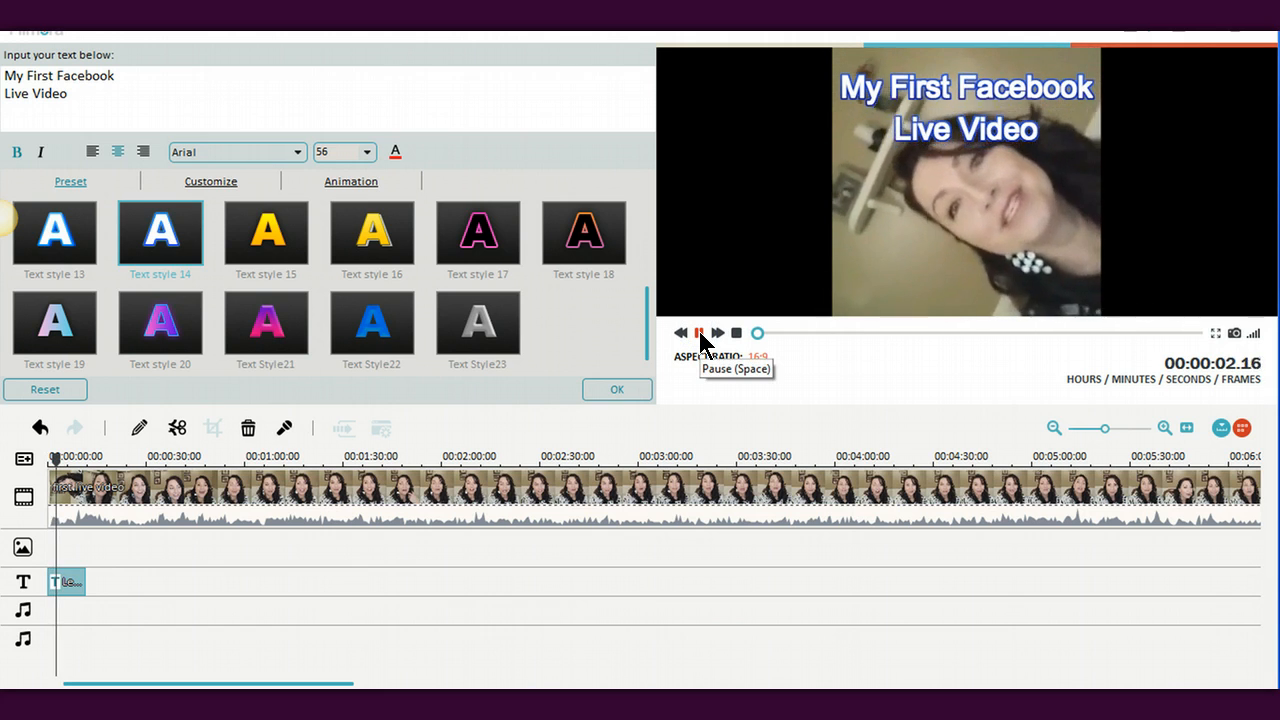
click(699, 333)
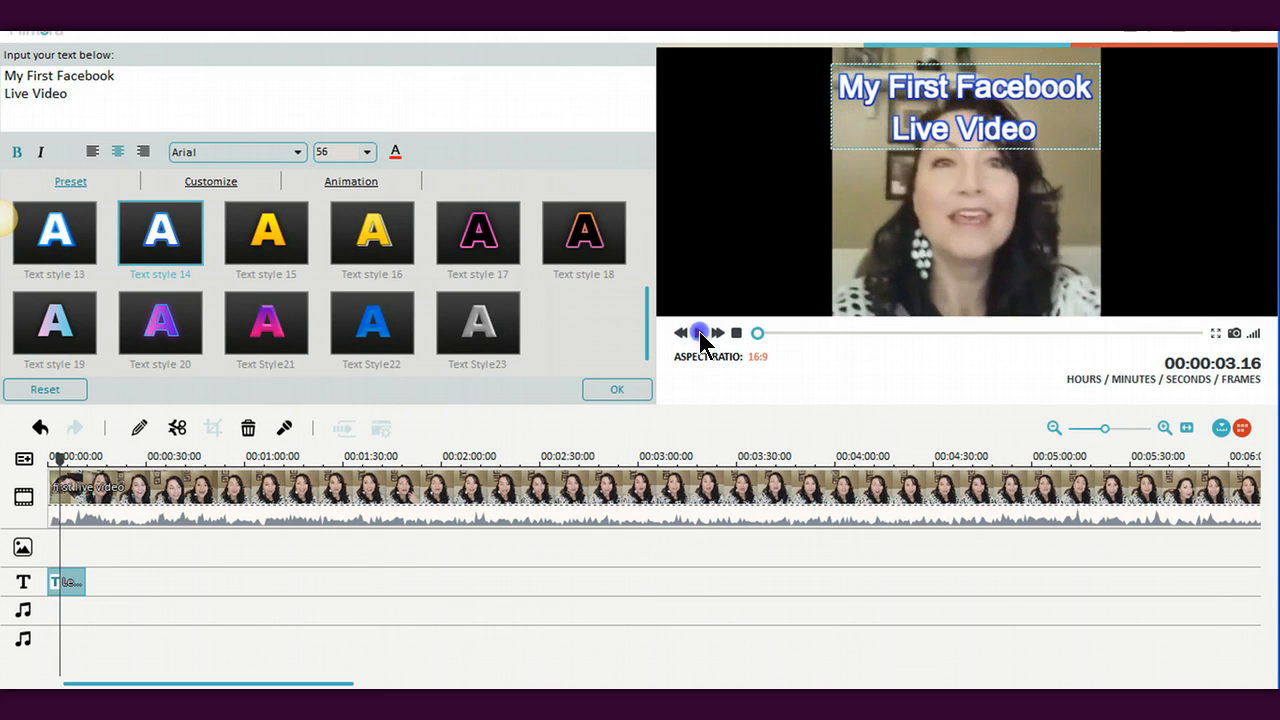
Add an exclamation mark to the end of the title text and preview the title during playback
click(70, 93)
text(!)
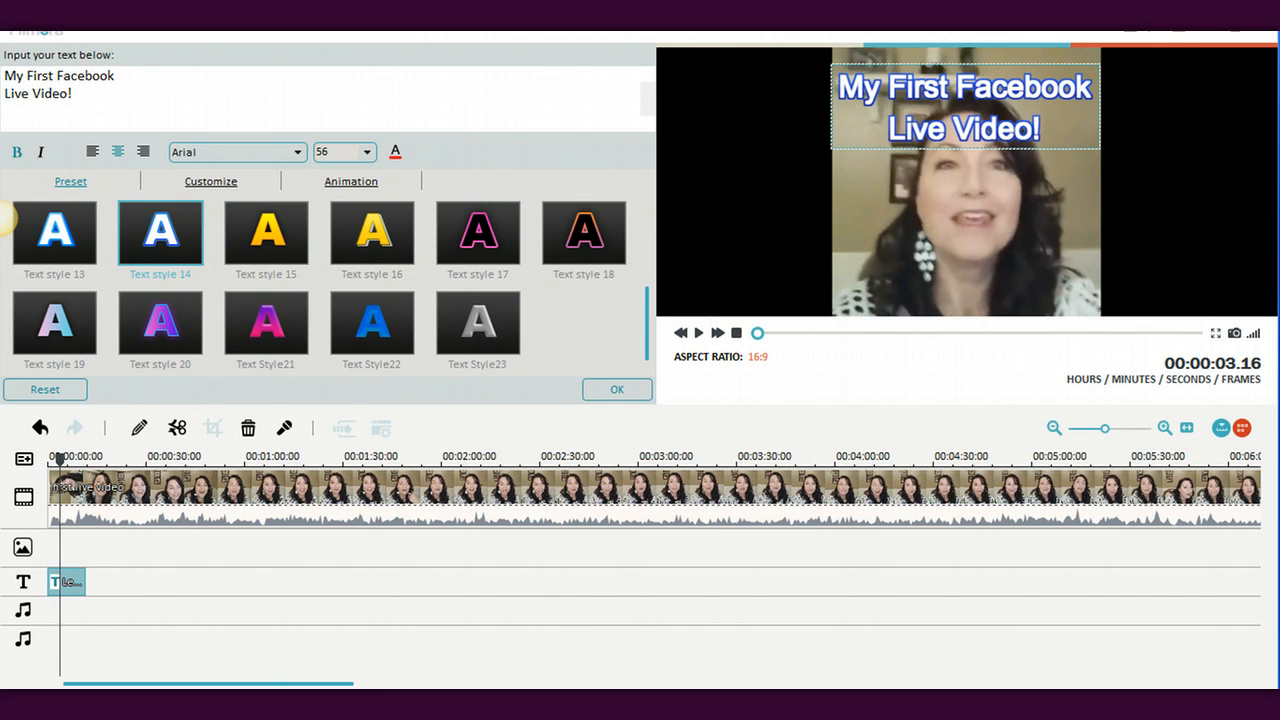
click(699, 333)
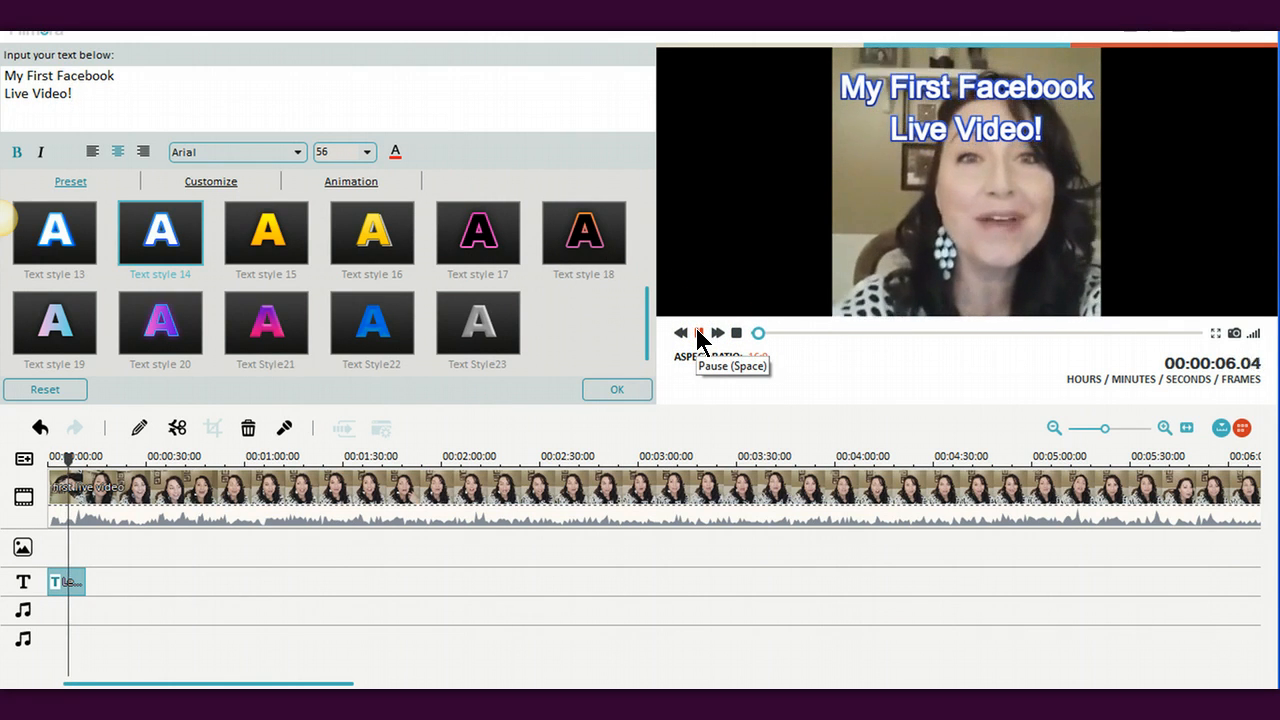
click(699, 333)
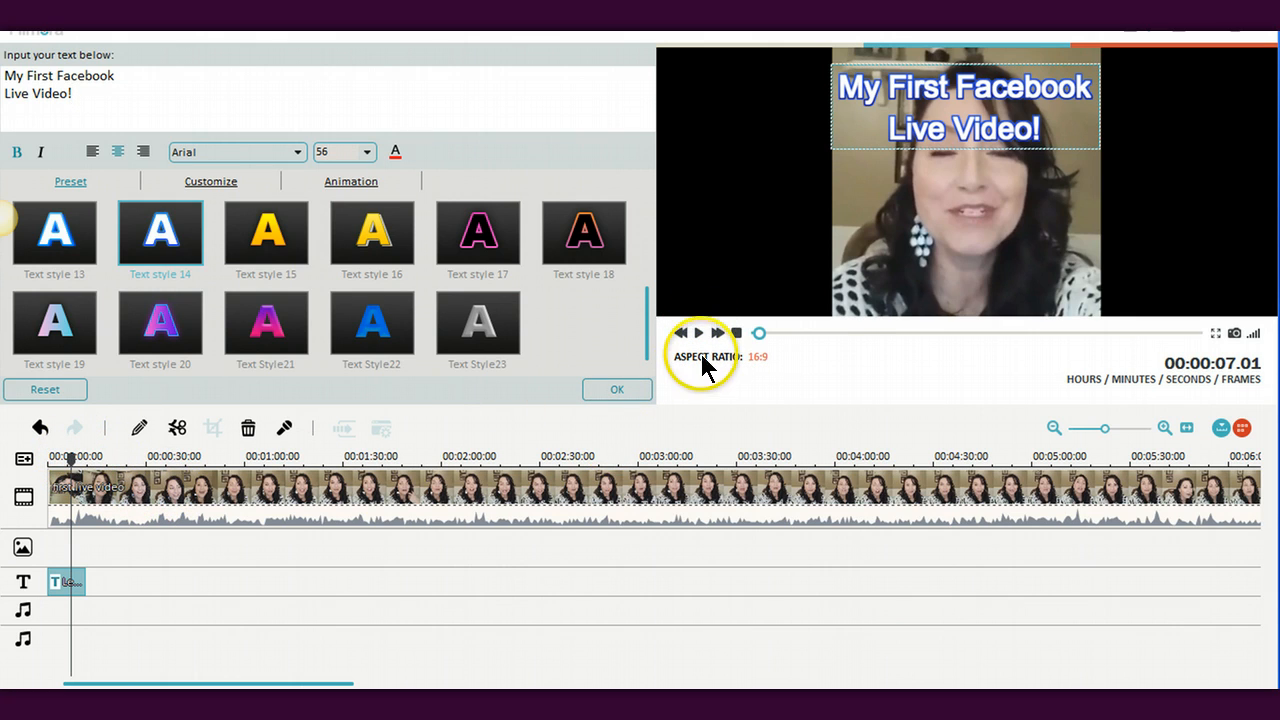
click(699, 333)
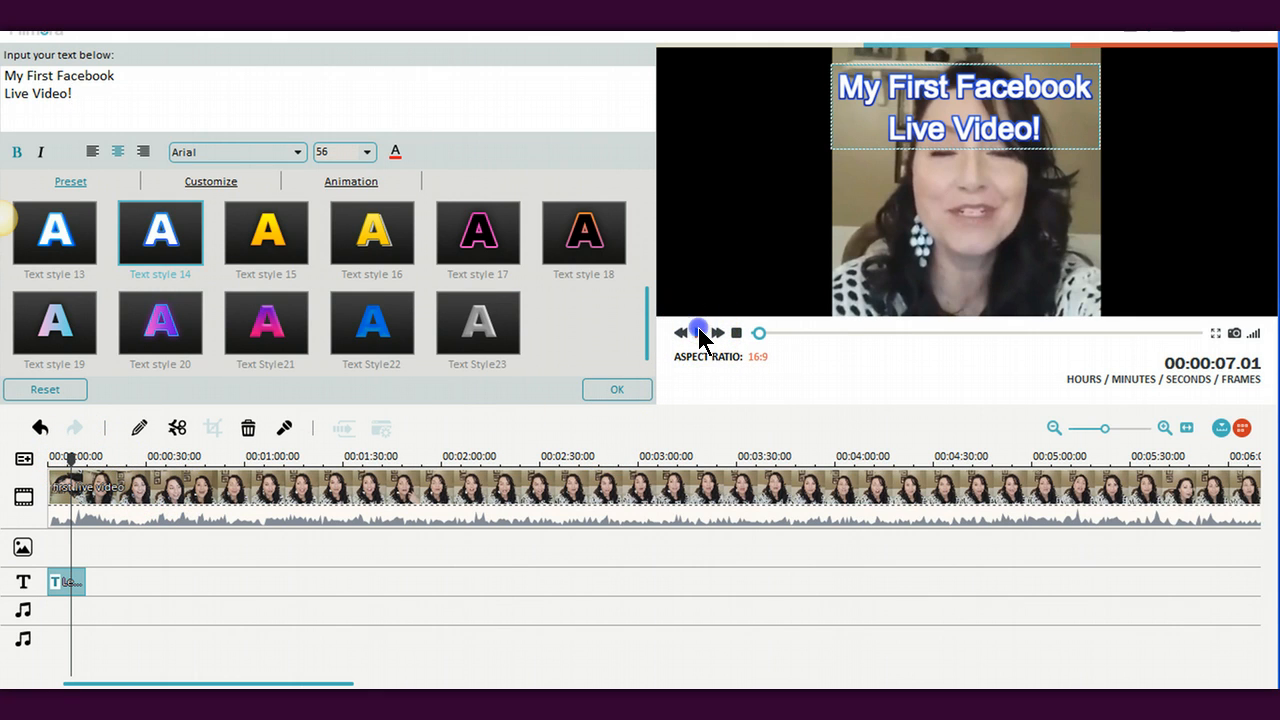
click(697, 333)
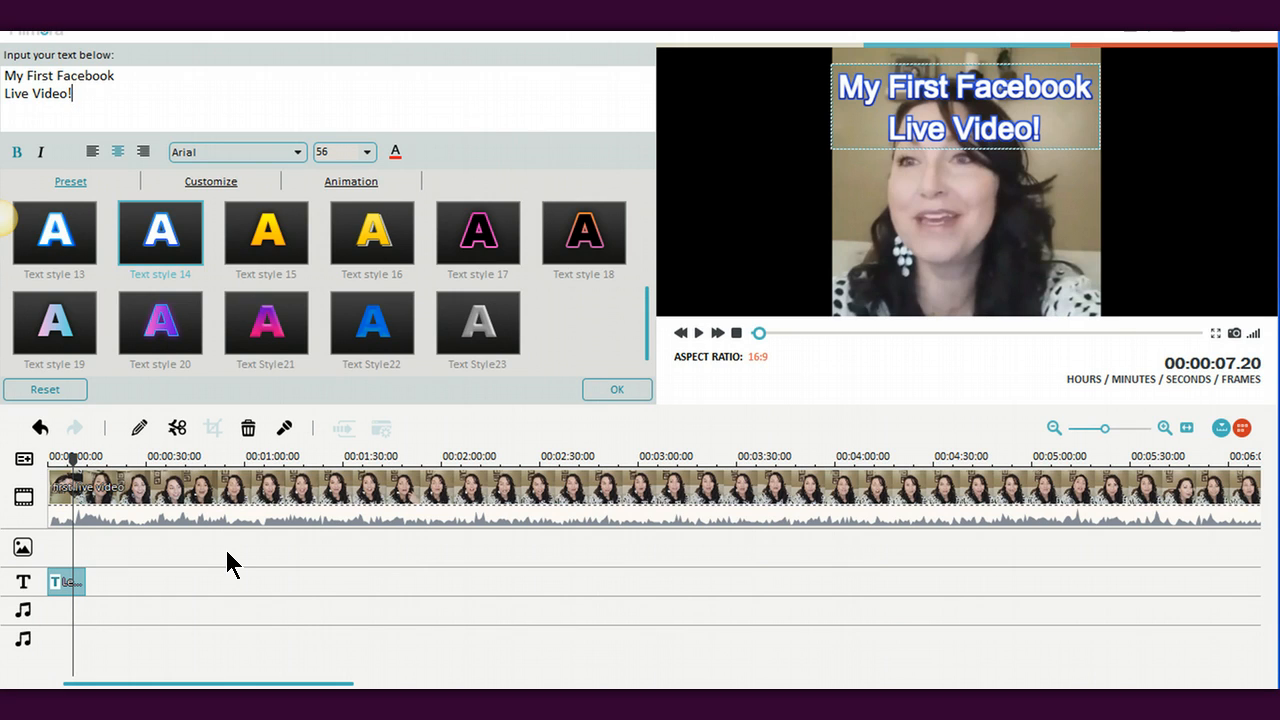
key(alt+Tab)
key(alt+Tab)
key(alt+Tab)
key(alt+Tab)
key(alt+Tab)
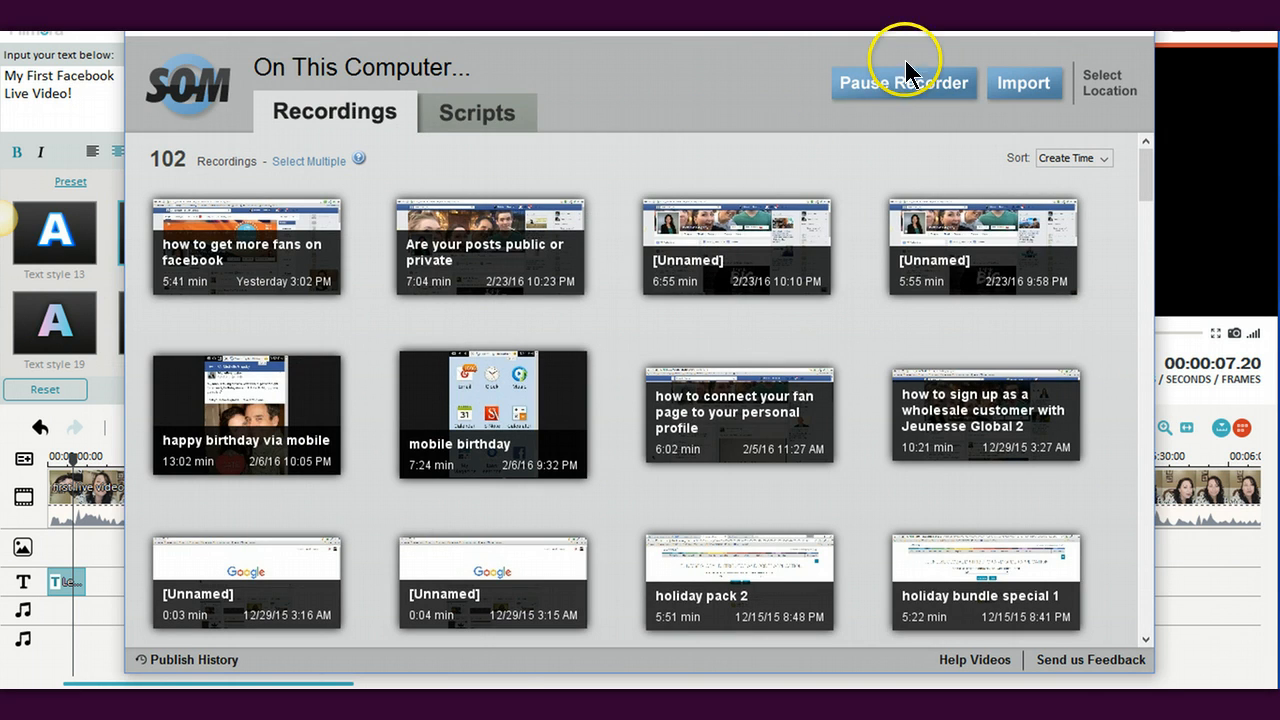
click(905, 78)
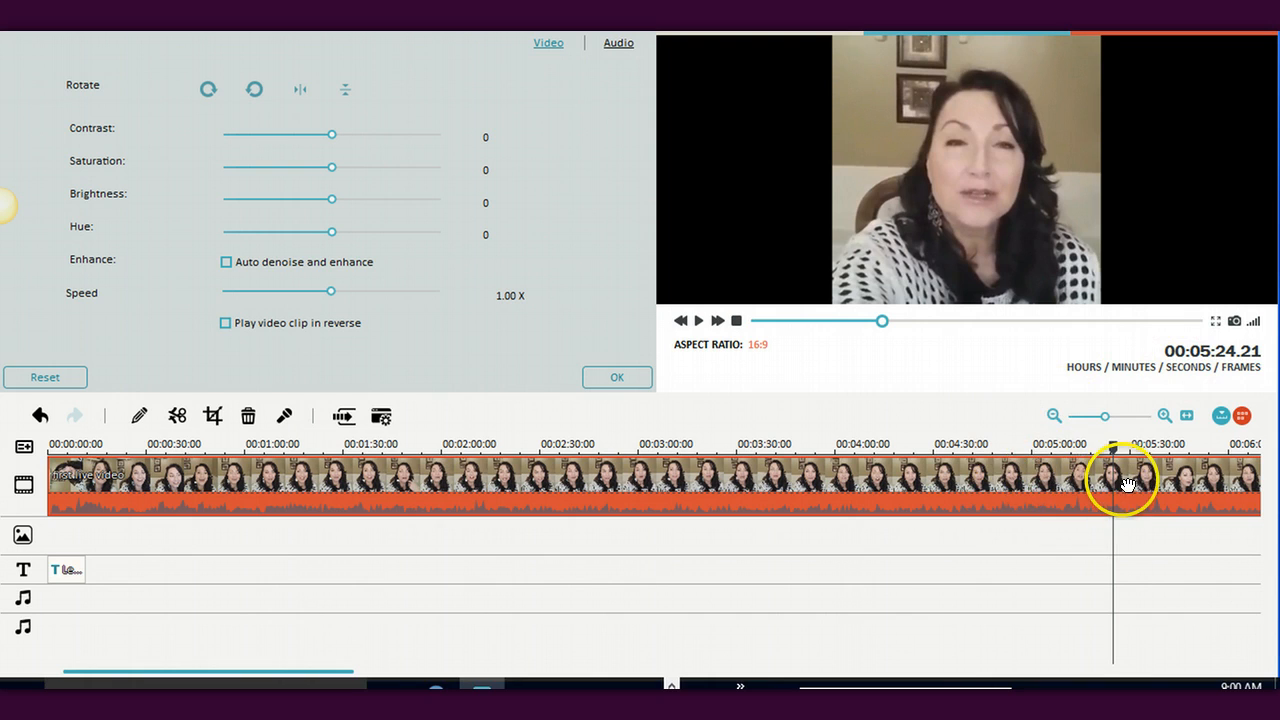
Adjust the timeline scale around the playhead at 00:05:24.21 to examine that part of the clip more closely
click(1163, 416)
click(1163, 416)
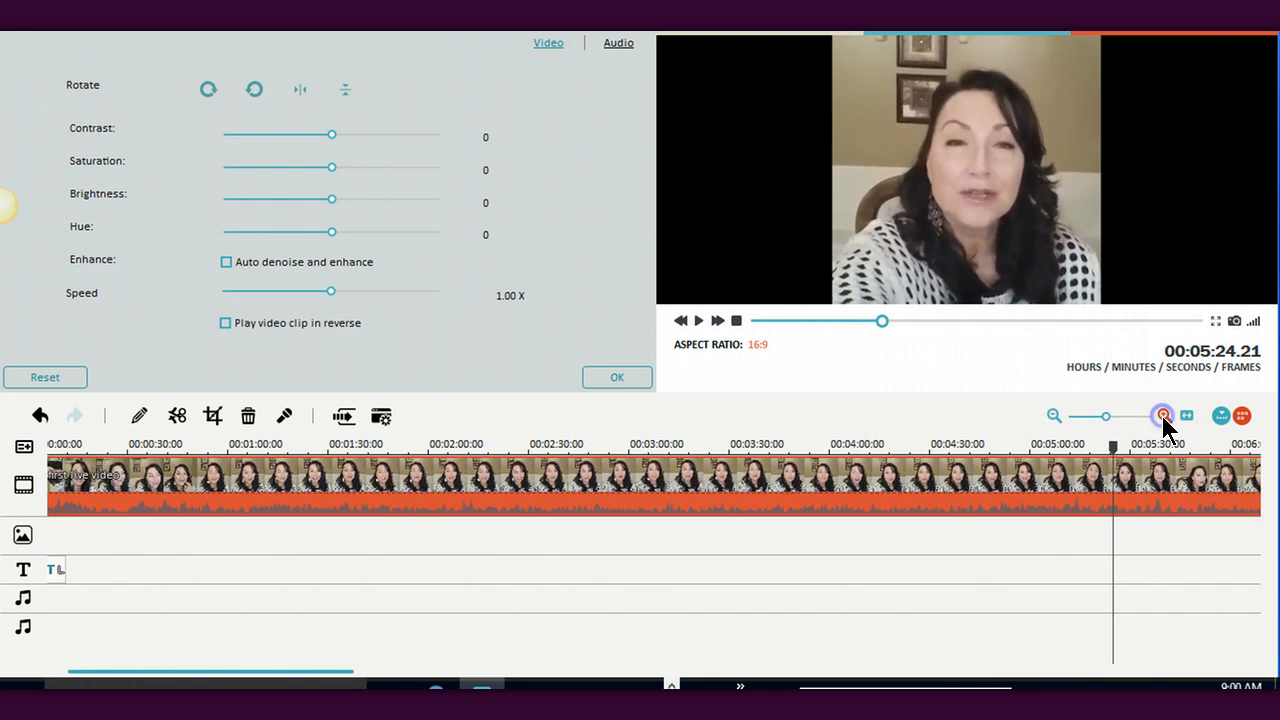
click(1163, 416)
click(1163, 416)
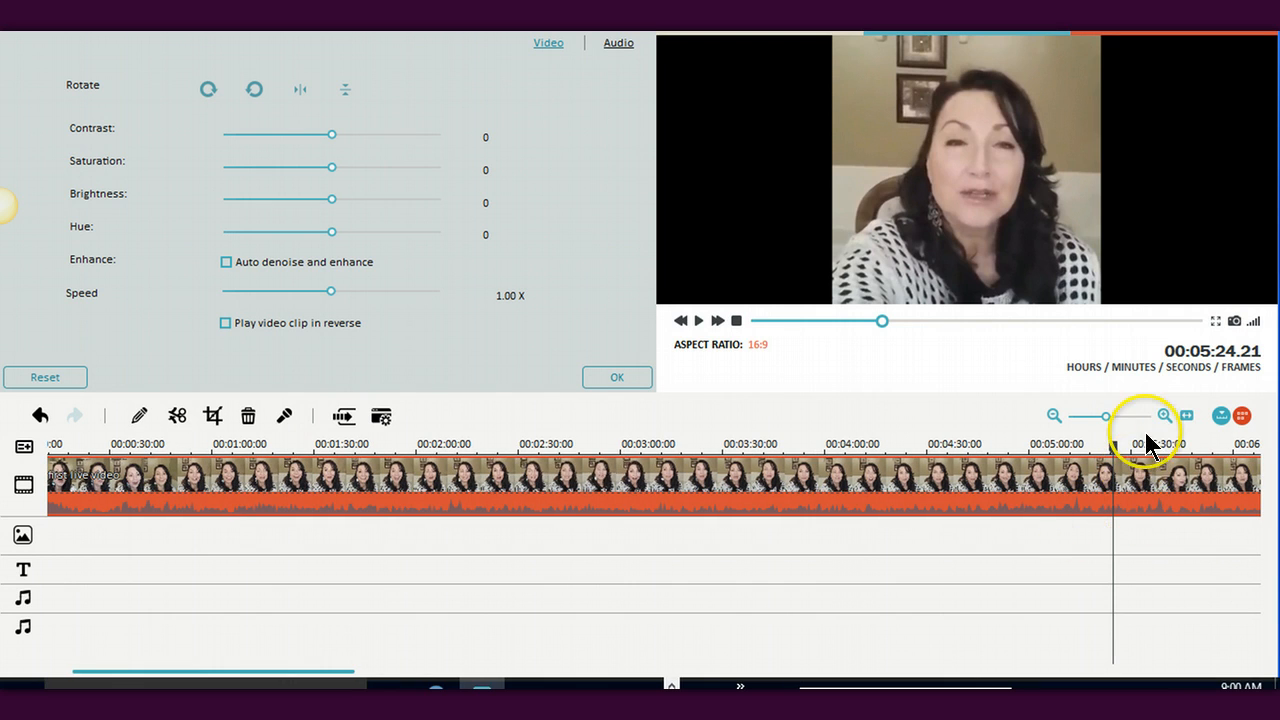
click(1163, 416)
click(1163, 416)
click(1163, 416)
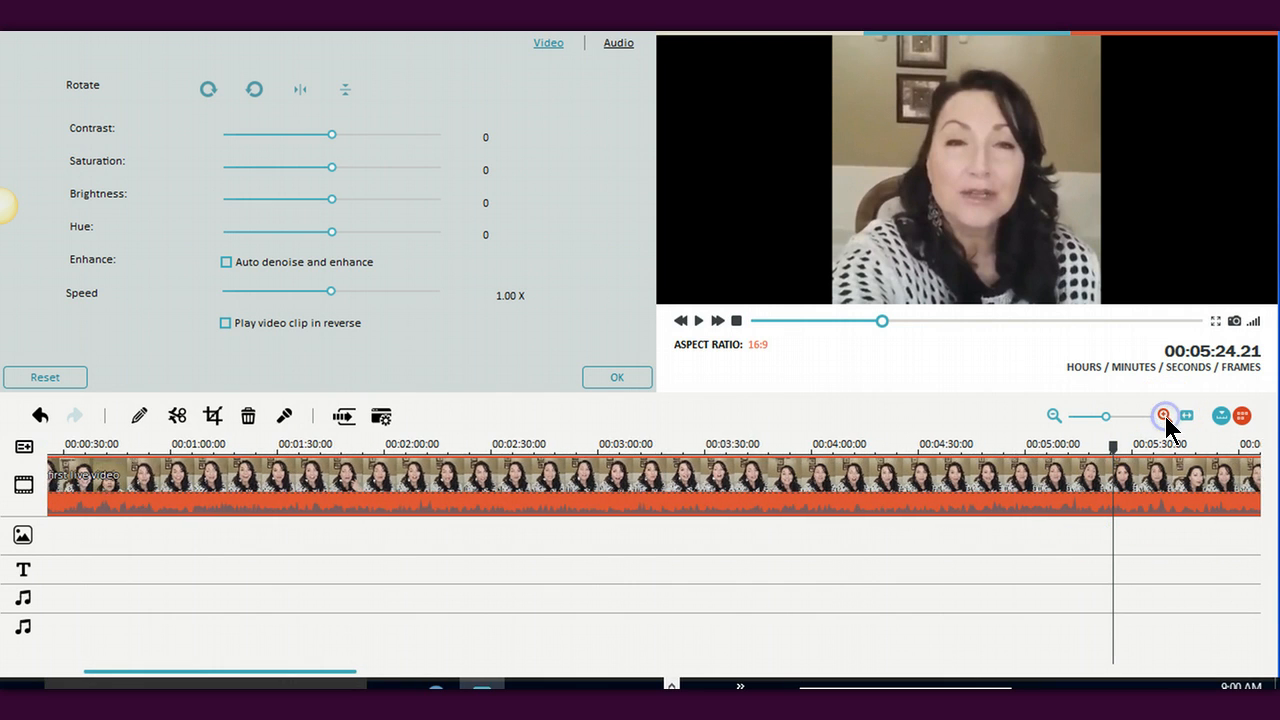
click(1163, 416)
click(1165, 416)
click(1165, 416)
drag(1107, 416, 1121, 419)
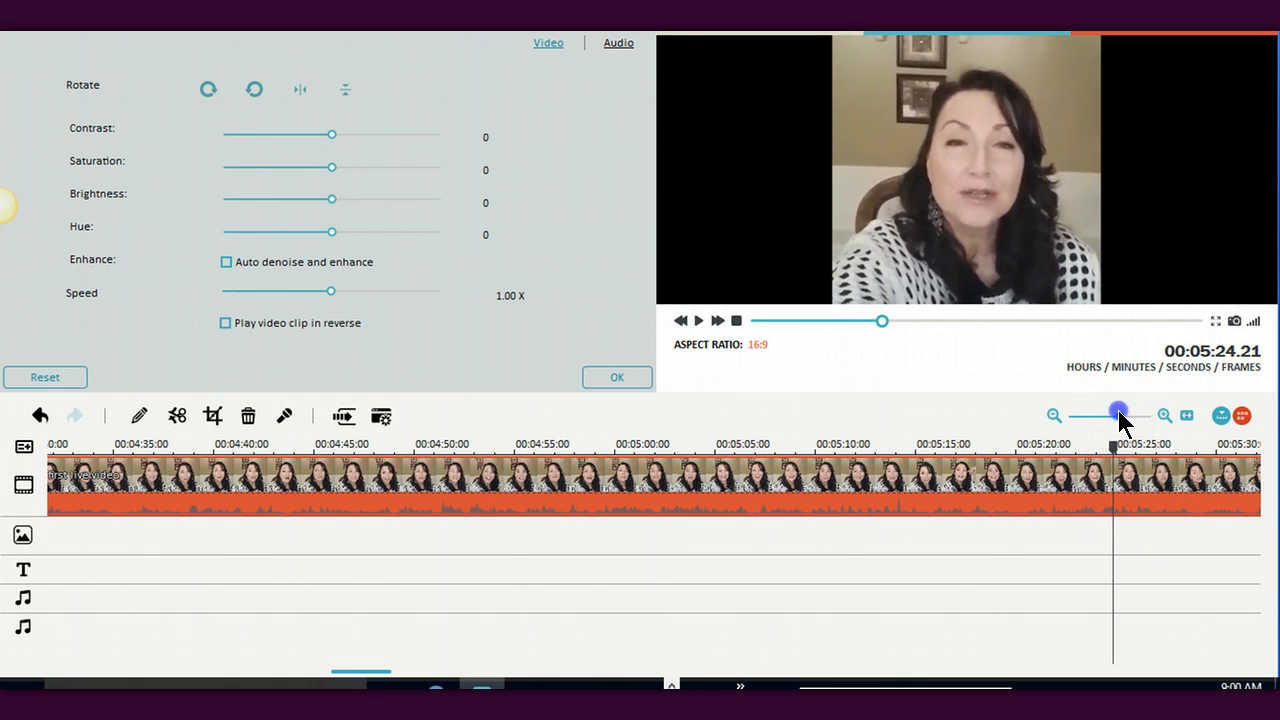
drag(1121, 419, 1110, 416)
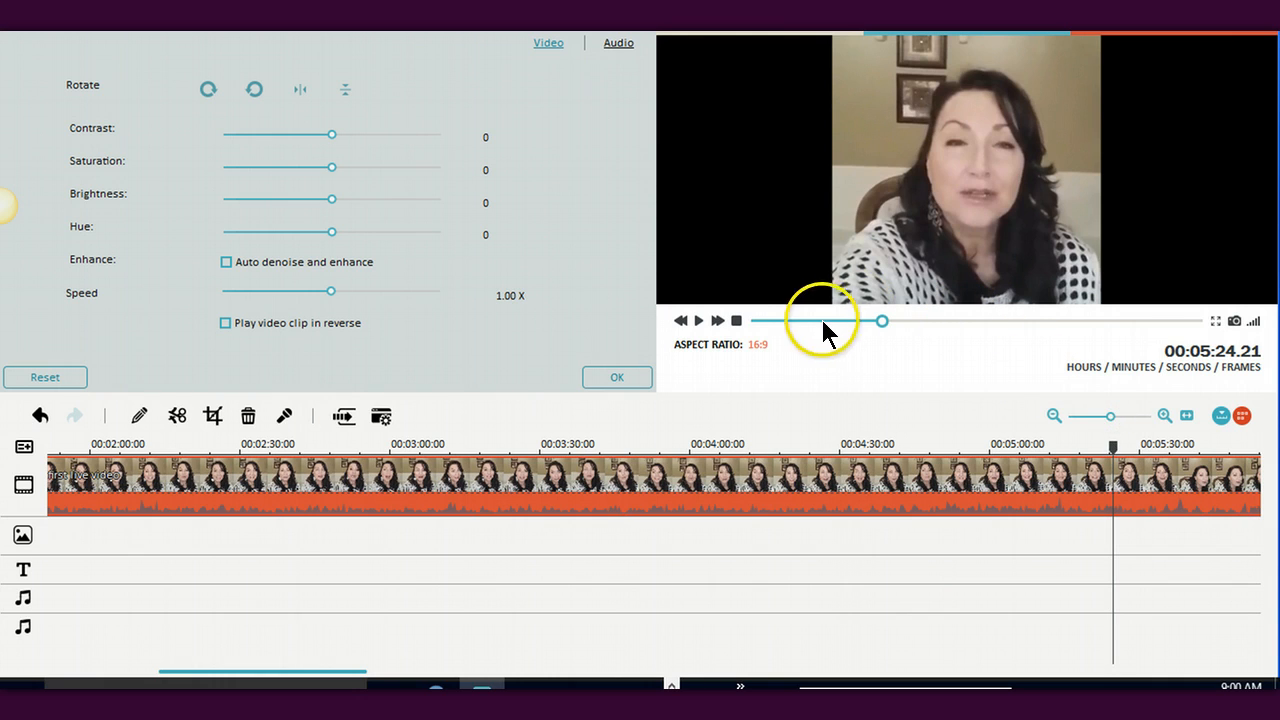
Lower the system volume and replay the video between about 00:05:24 and 00:05:32 to locate the cut point
click(698, 321)
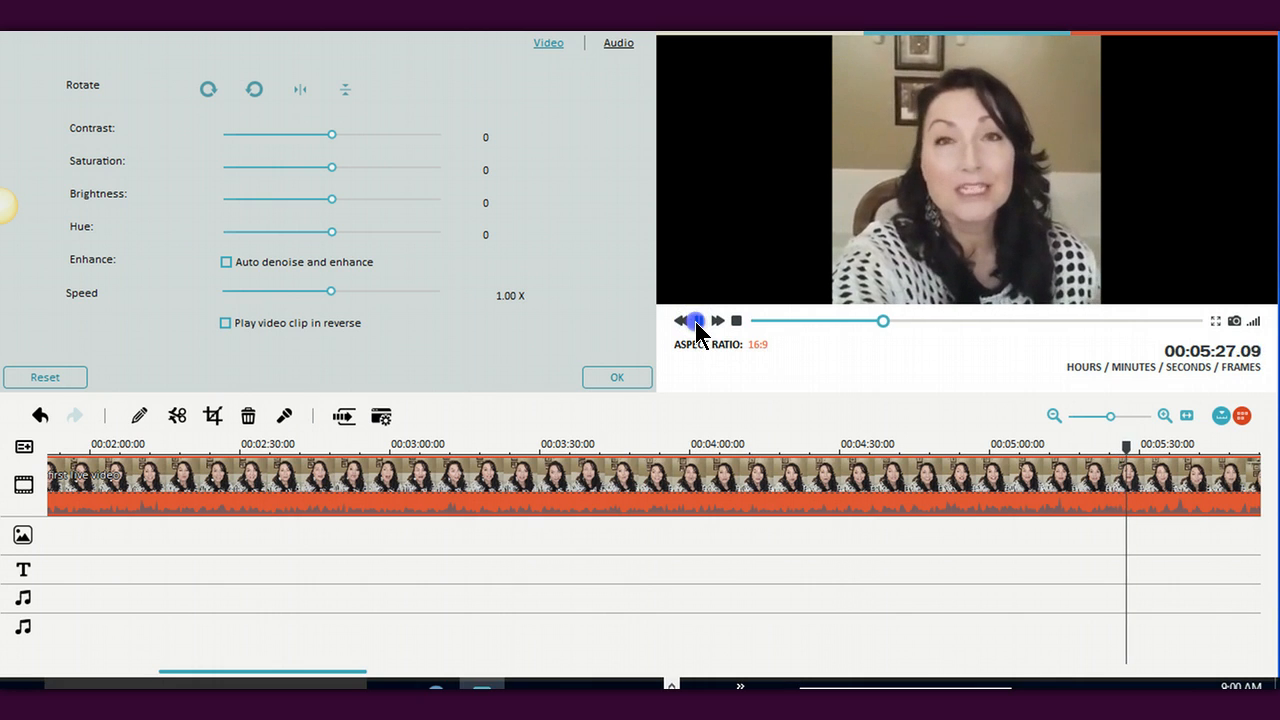
click(698, 321)
key(XF86AudioLowerVolume)
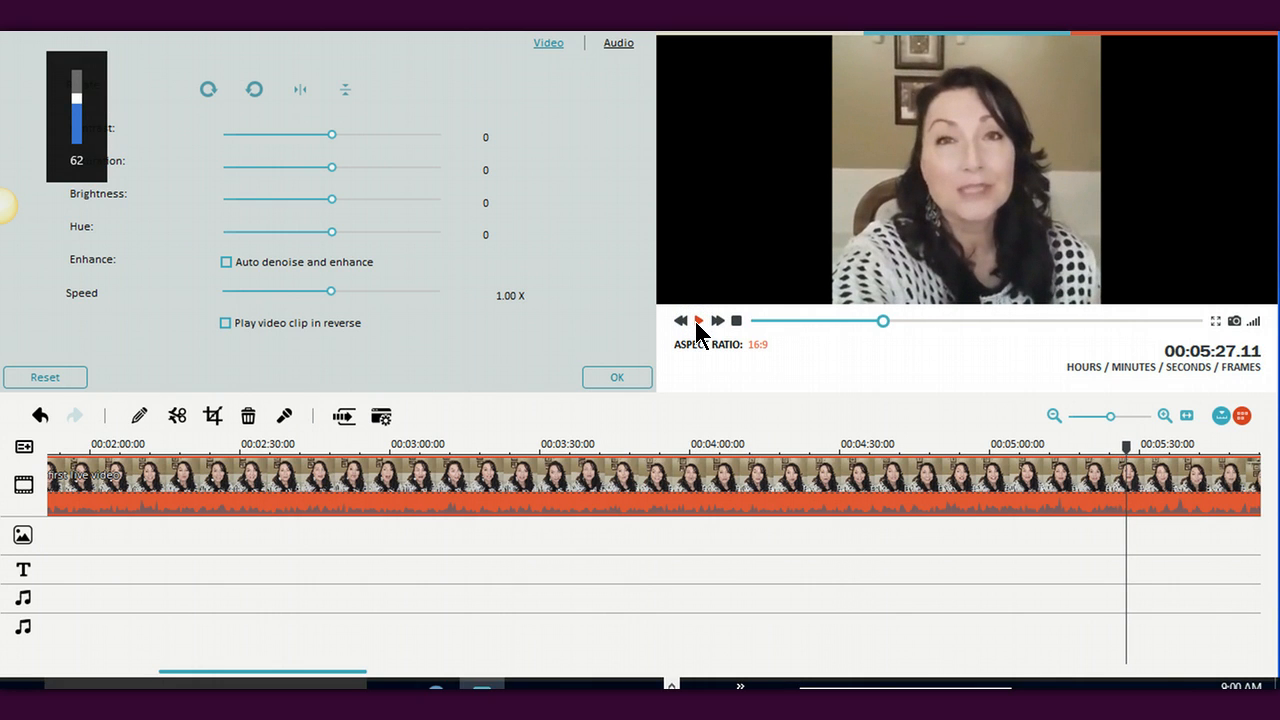
click(698, 321)
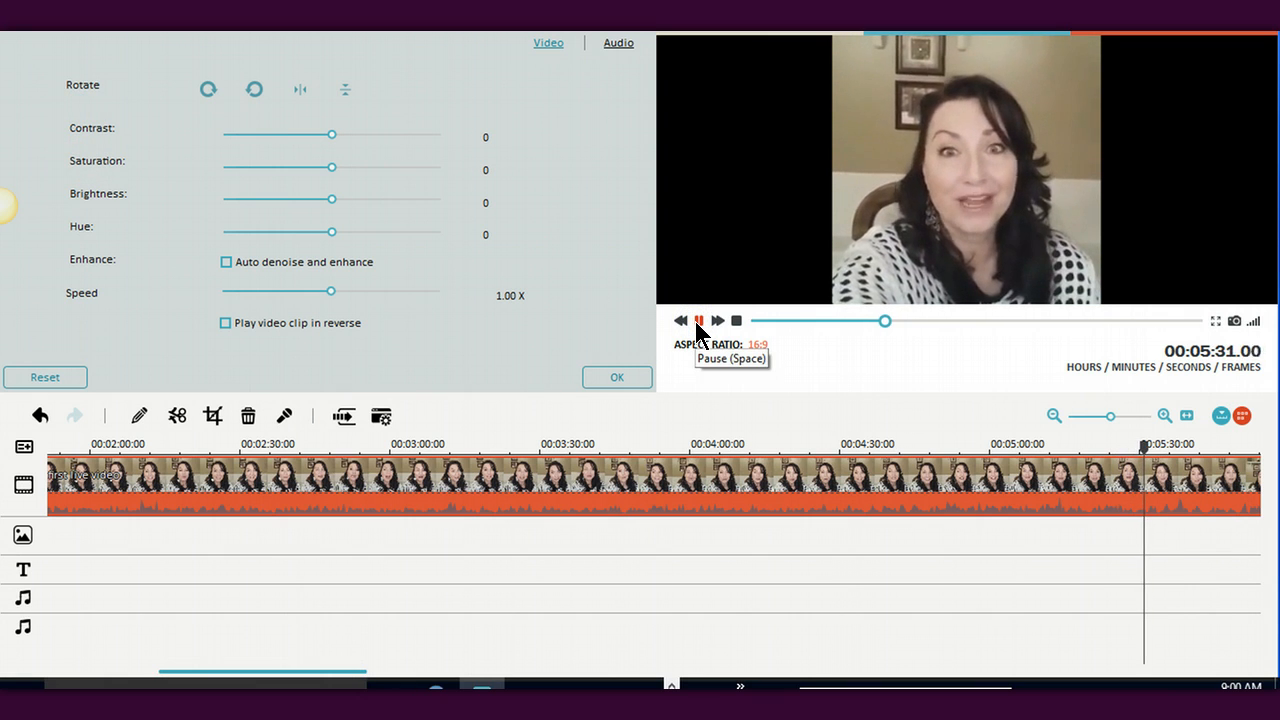
click(698, 321)
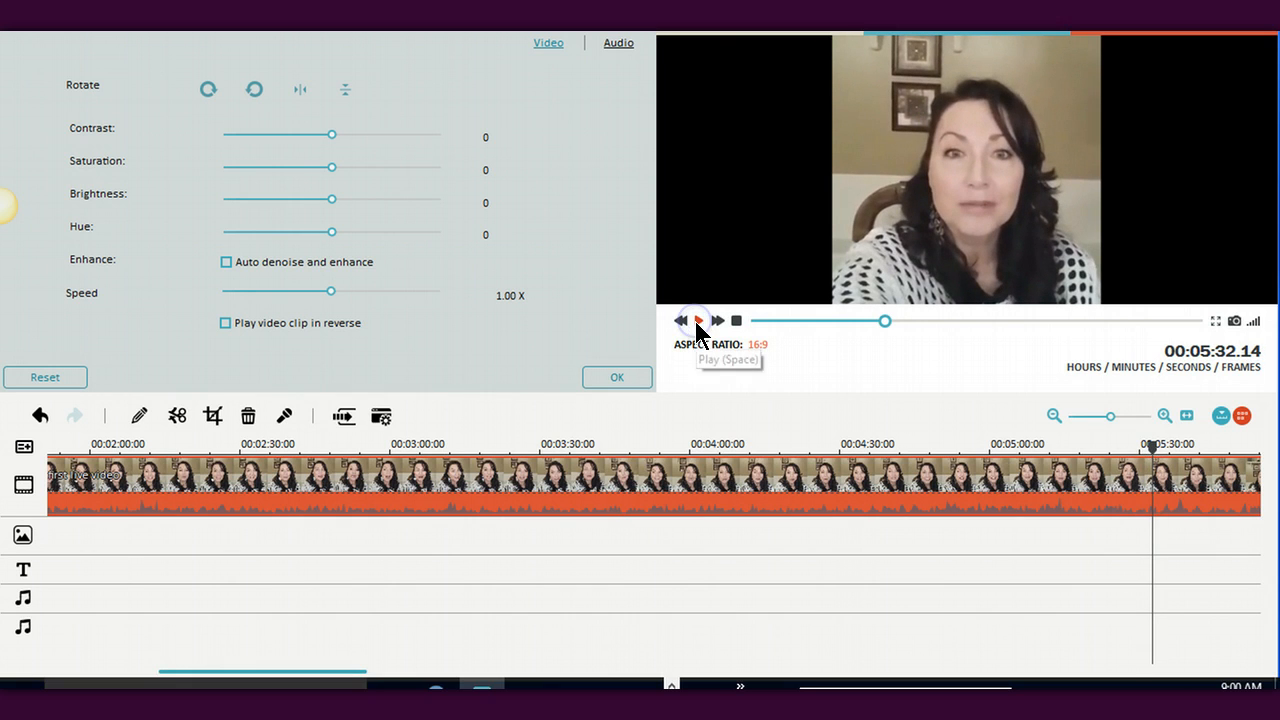
drag(1152, 455, 1097, 455)
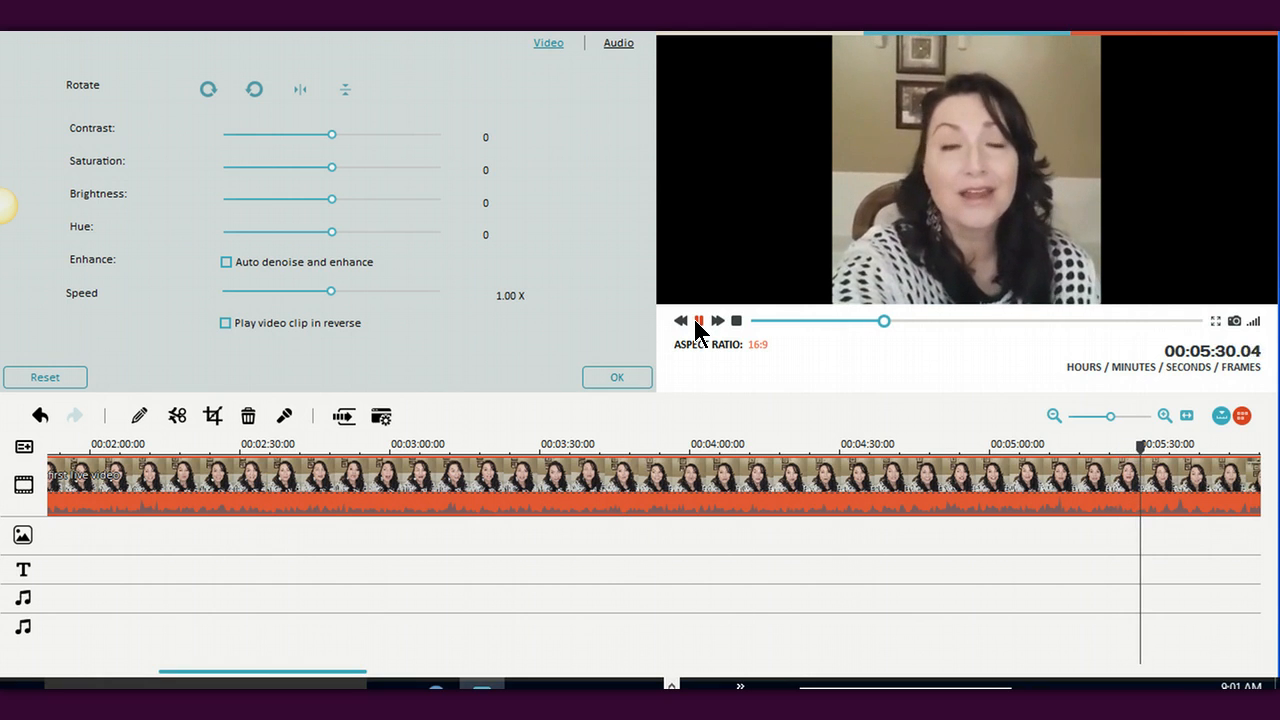
click(697, 323)
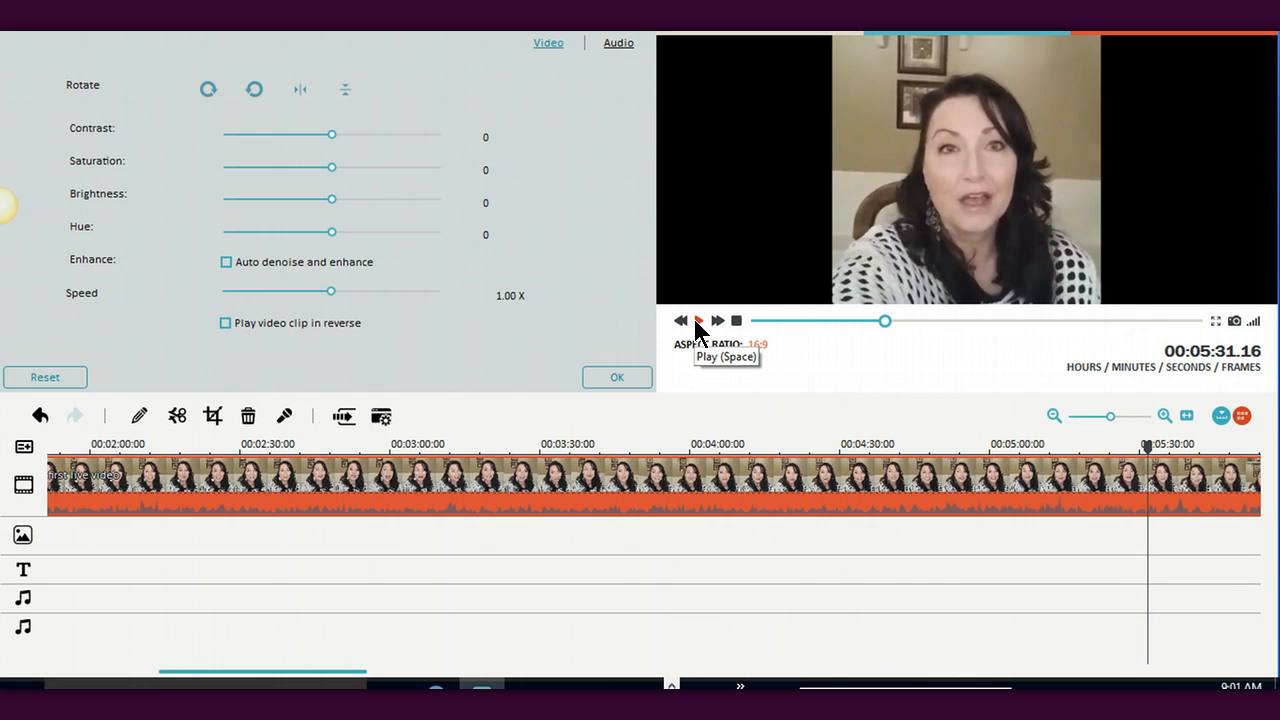
click(697, 322)
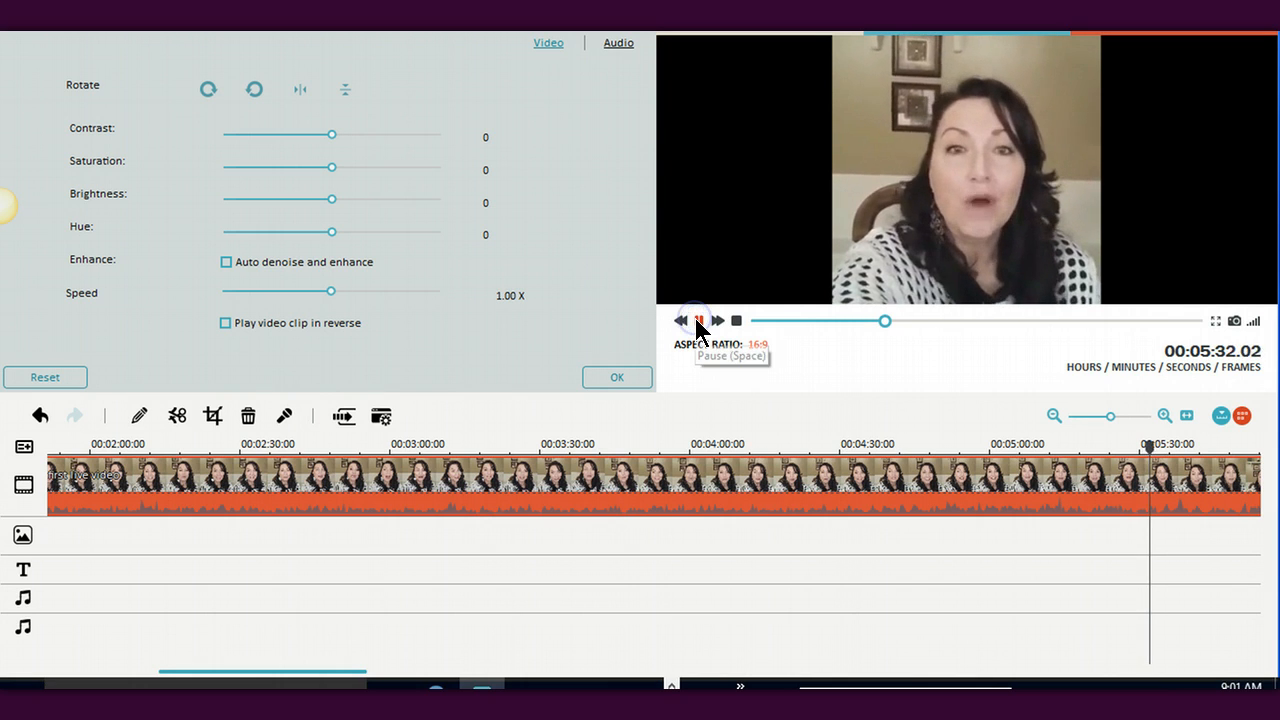
click(696, 322)
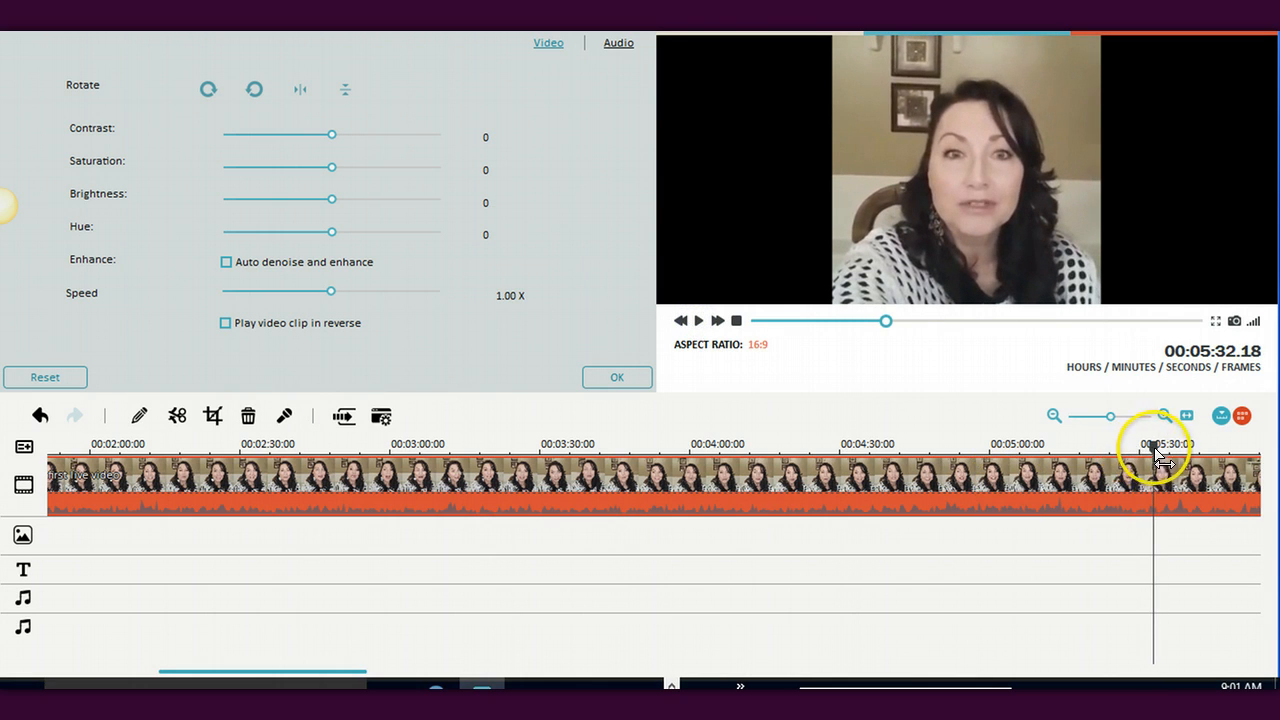
Split the video clip at 00:05:31.12 and play the section after the cut to about 00:05:36
drag(1154, 449, 1147, 449)
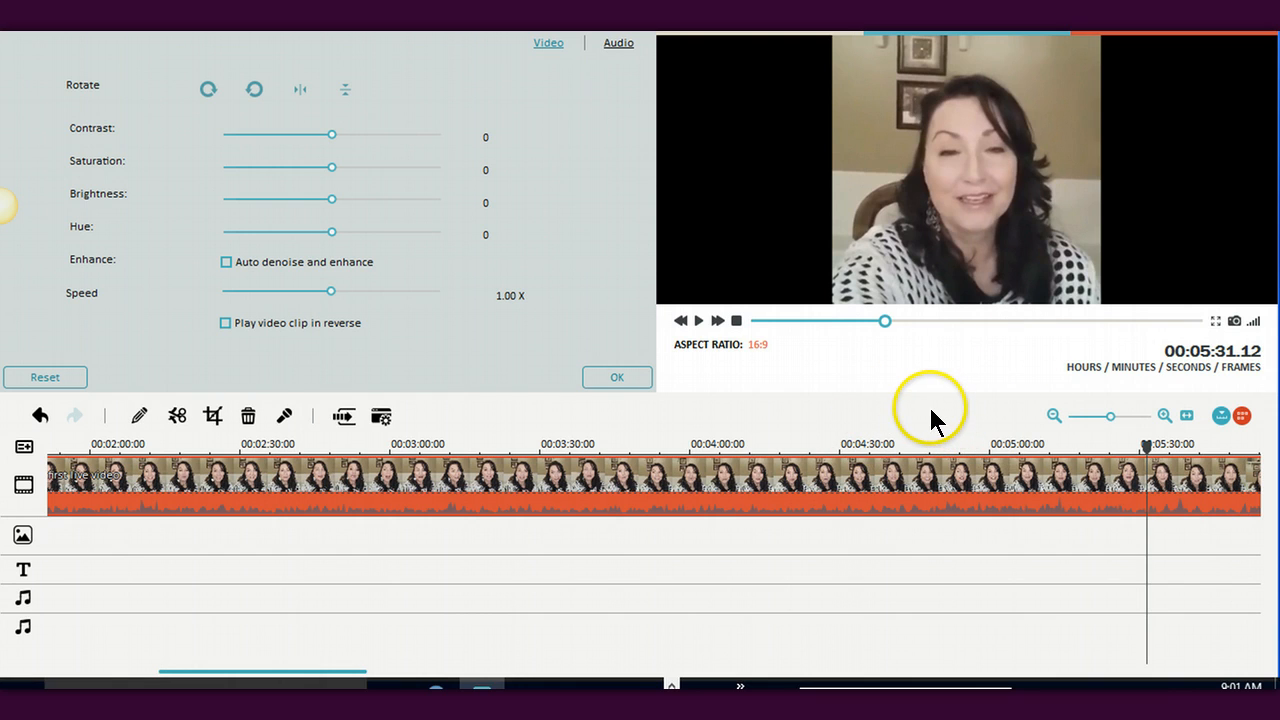
right_click(1129, 504)
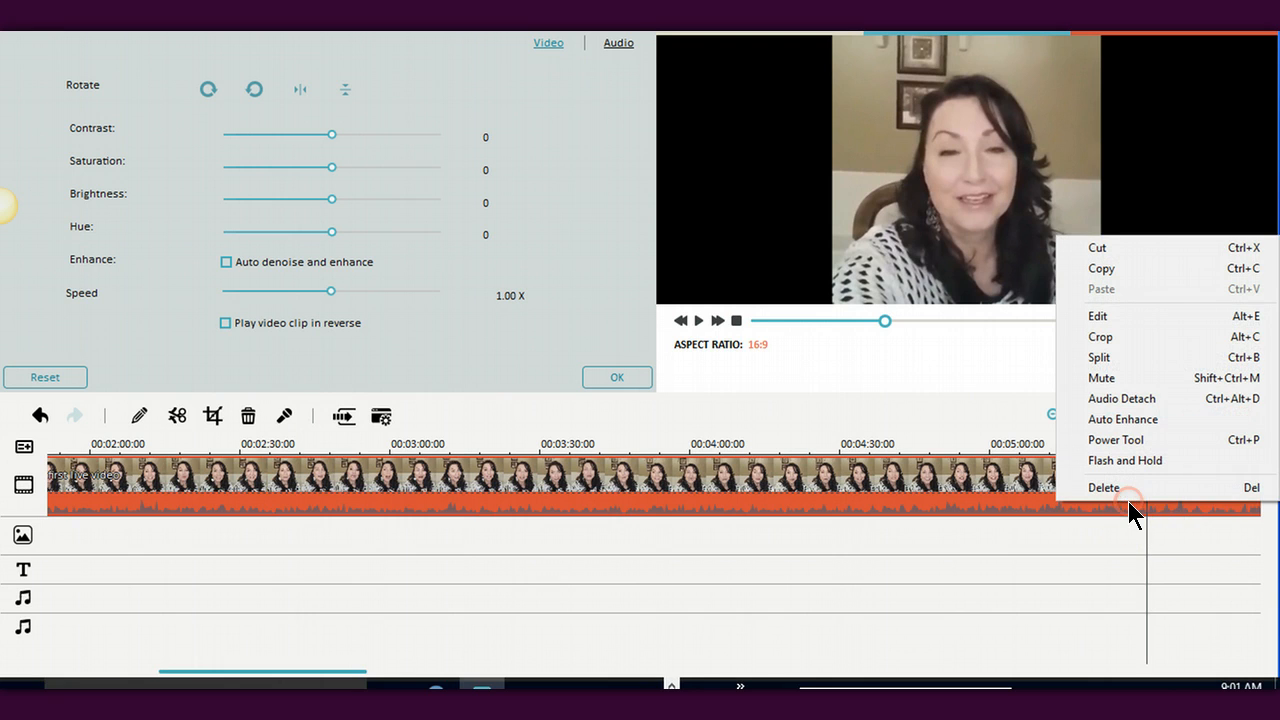
click(1100, 358)
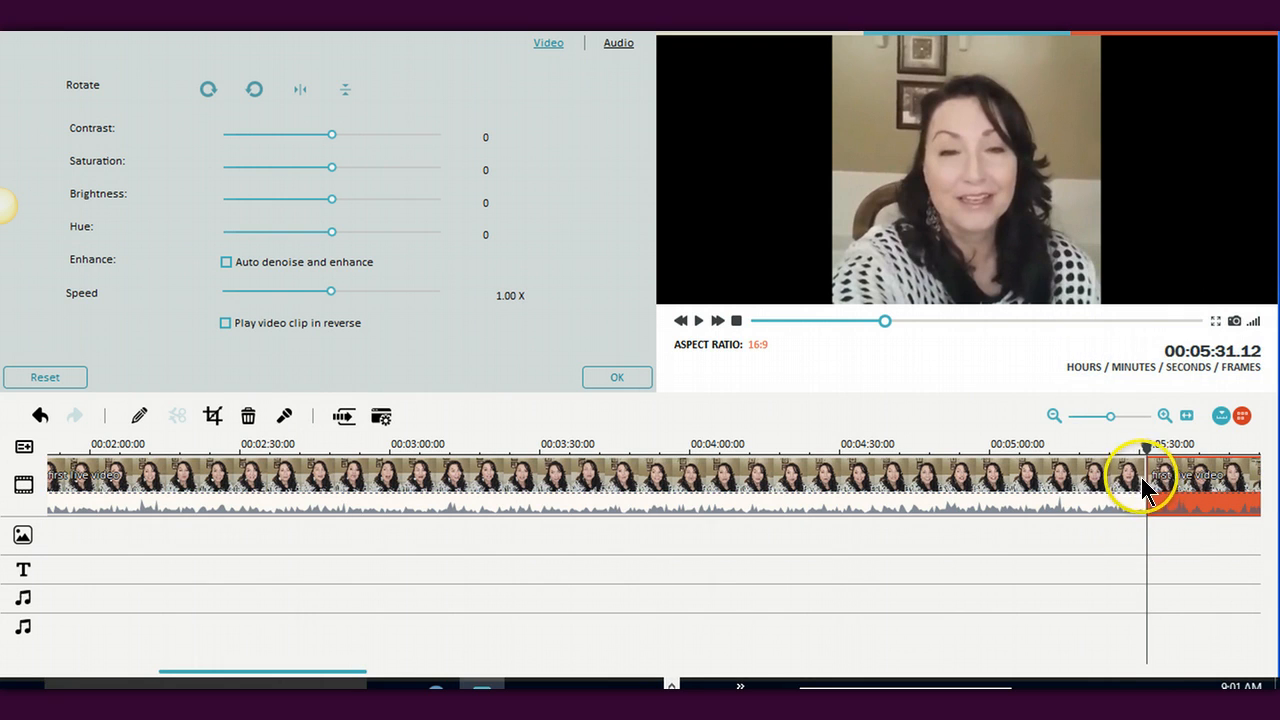
click(699, 320)
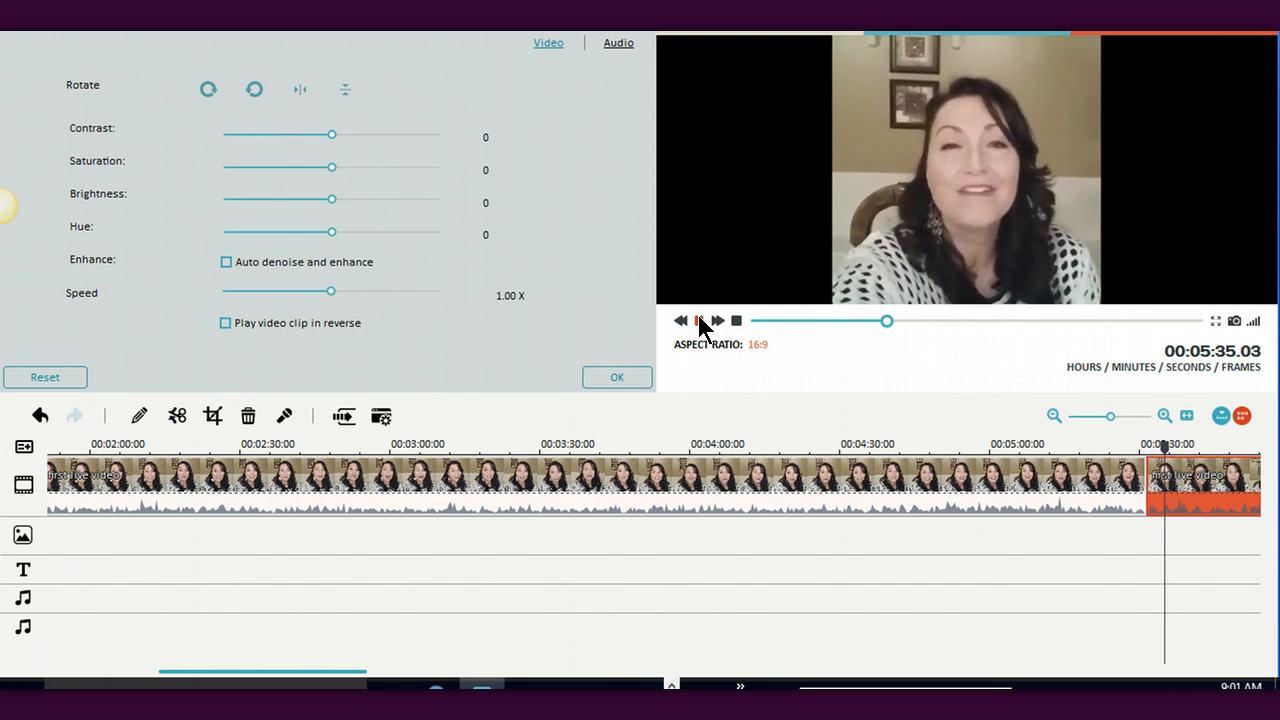
click(699, 320)
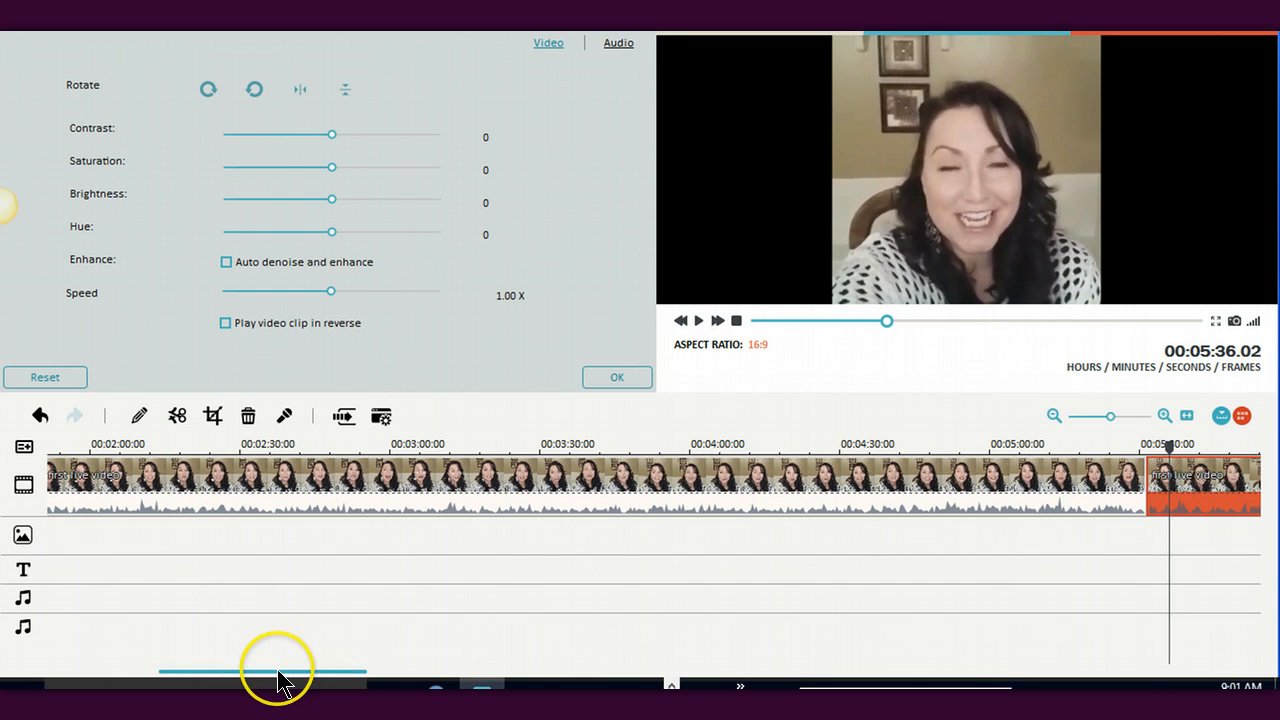
Play the section after the 00:05:31.12 cut to about 00:05:50 and replay from 00:05:44.20 to locate the second cut point
drag(279, 673, 363, 675)
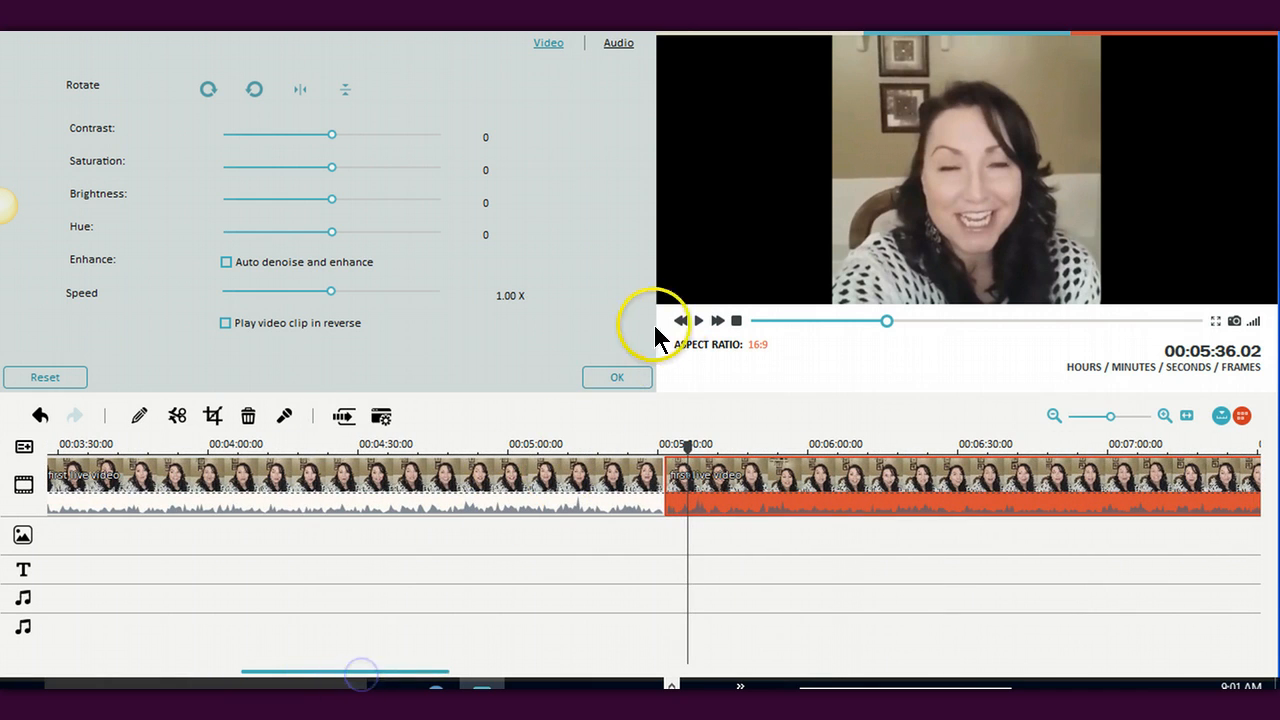
click(703, 320)
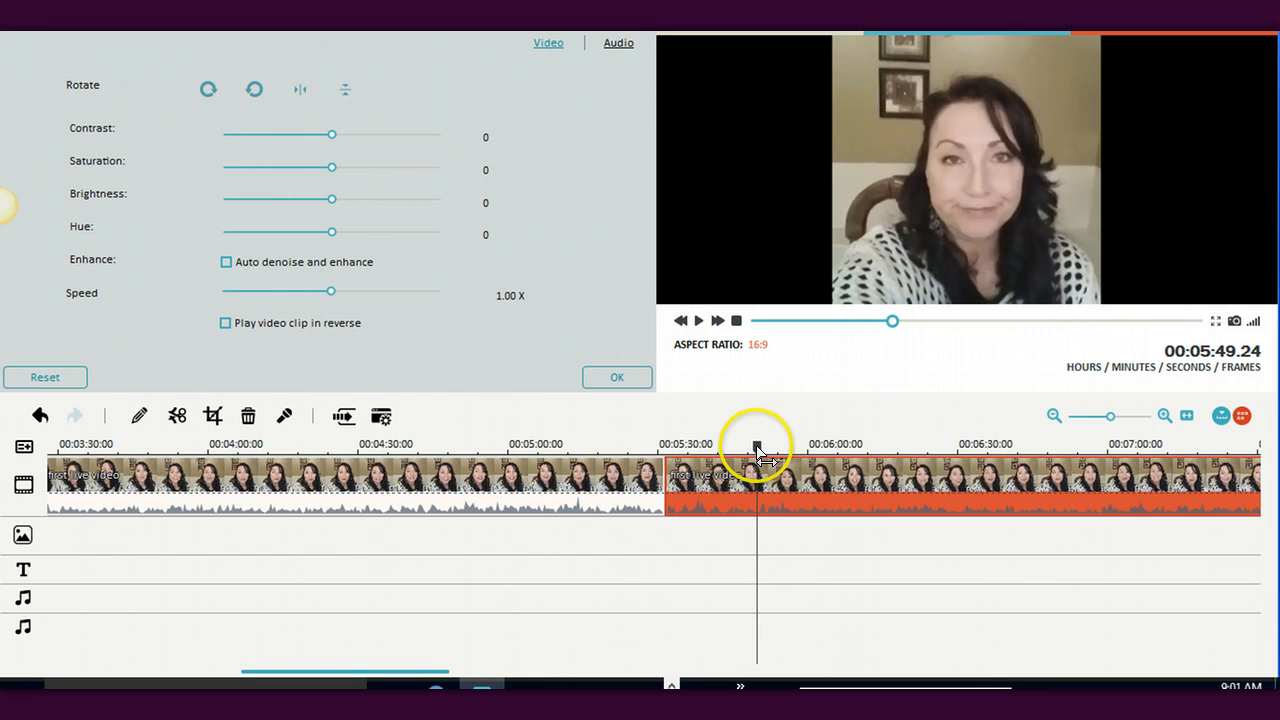
drag(757, 447, 733, 450)
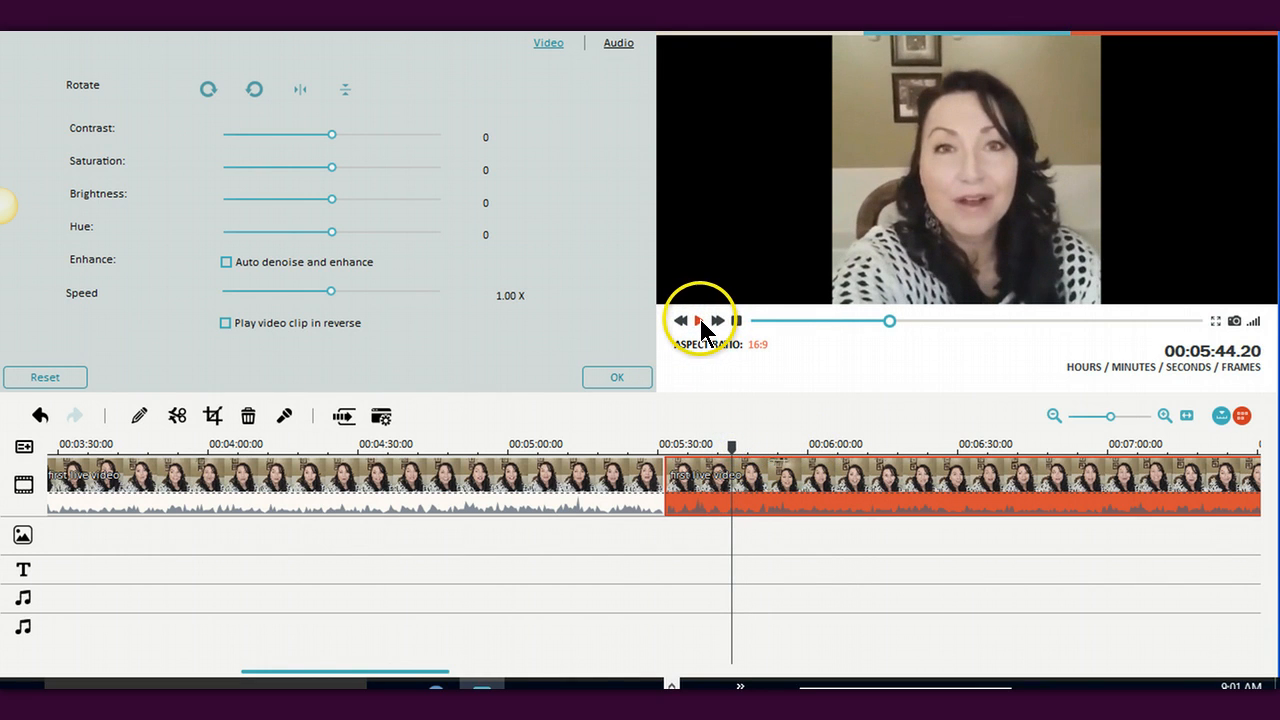
click(701, 321)
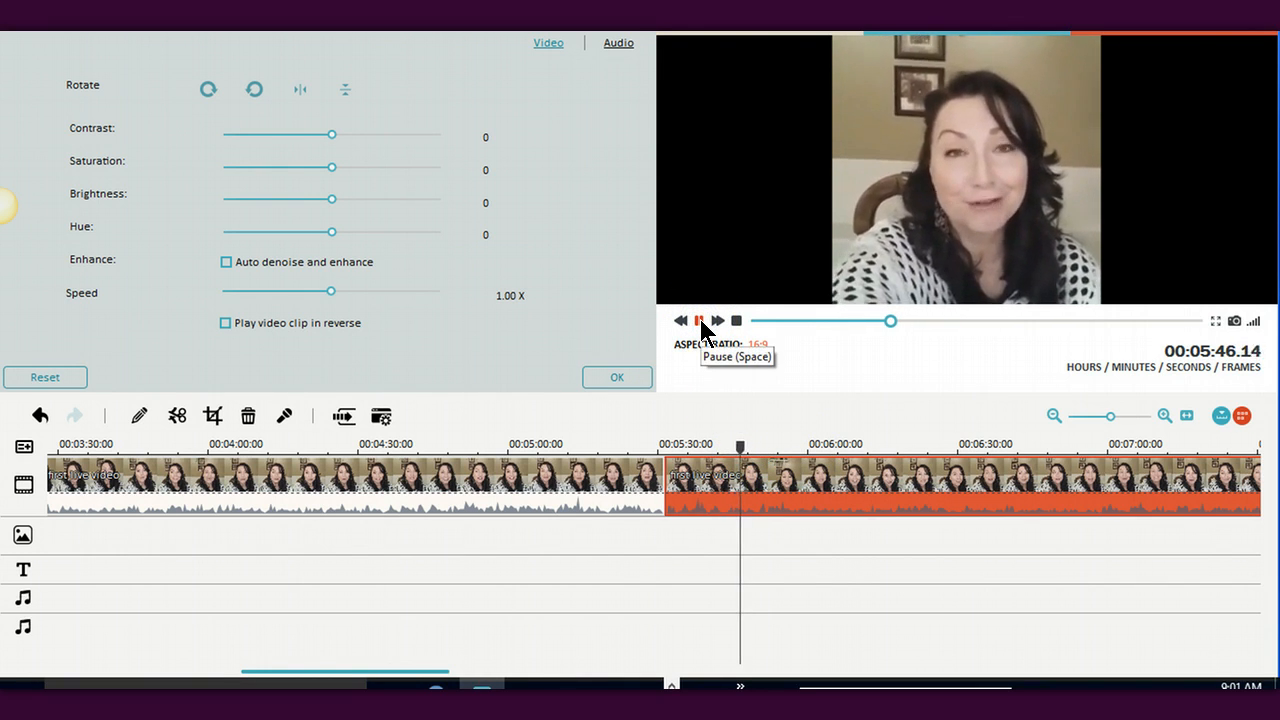
click(701, 321)
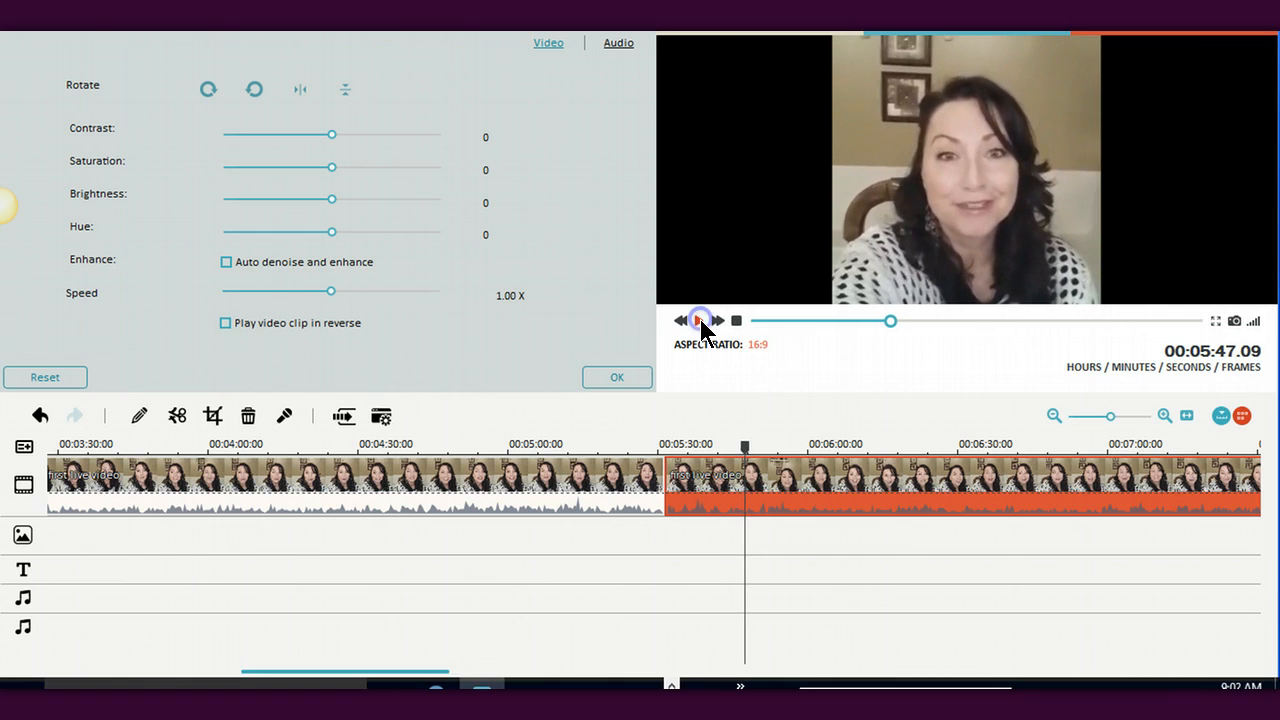
Split the video clip at 00:05:47.09 and delete the short segment between the two cuts
right_click(724, 508)
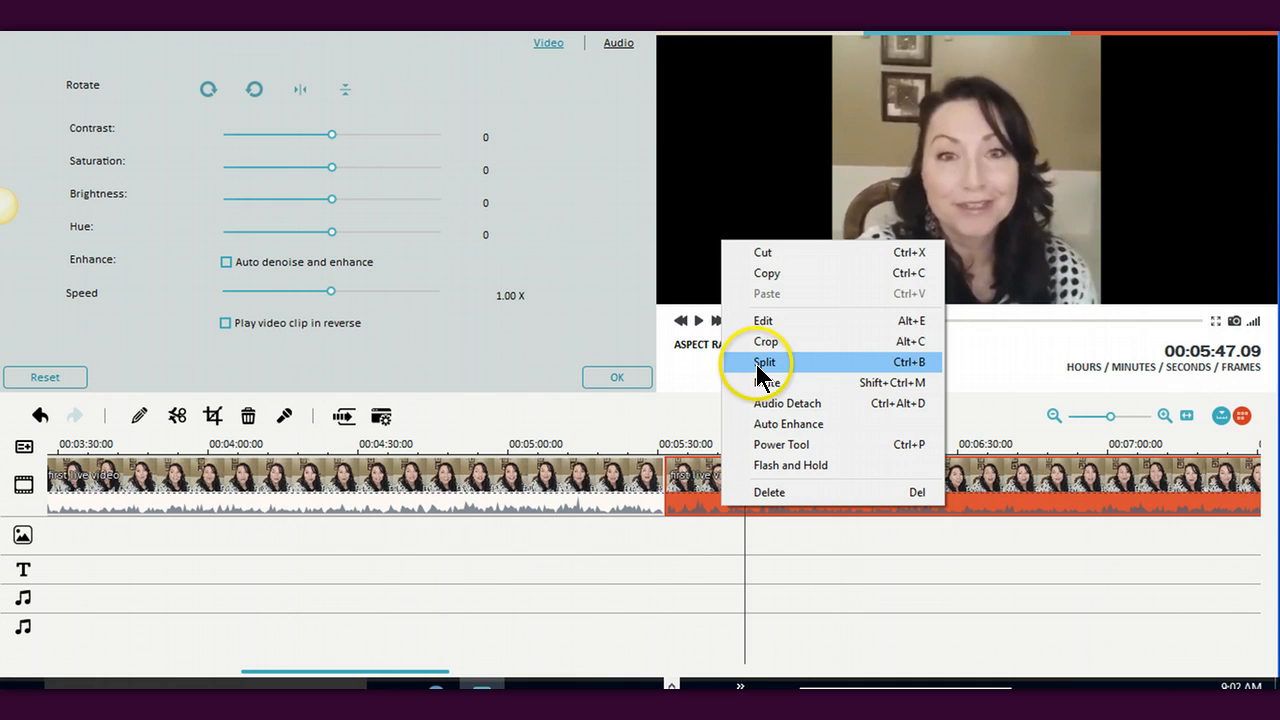
click(760, 362)
click(720, 477)
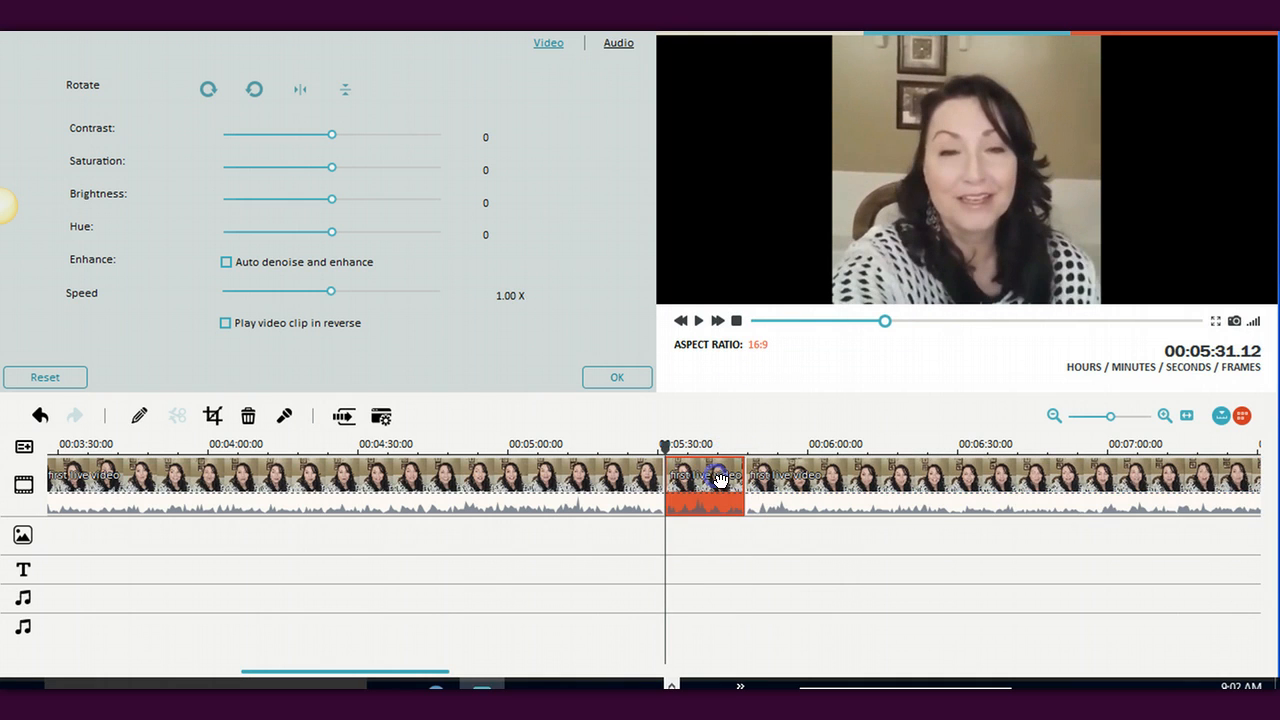
key(Delete)
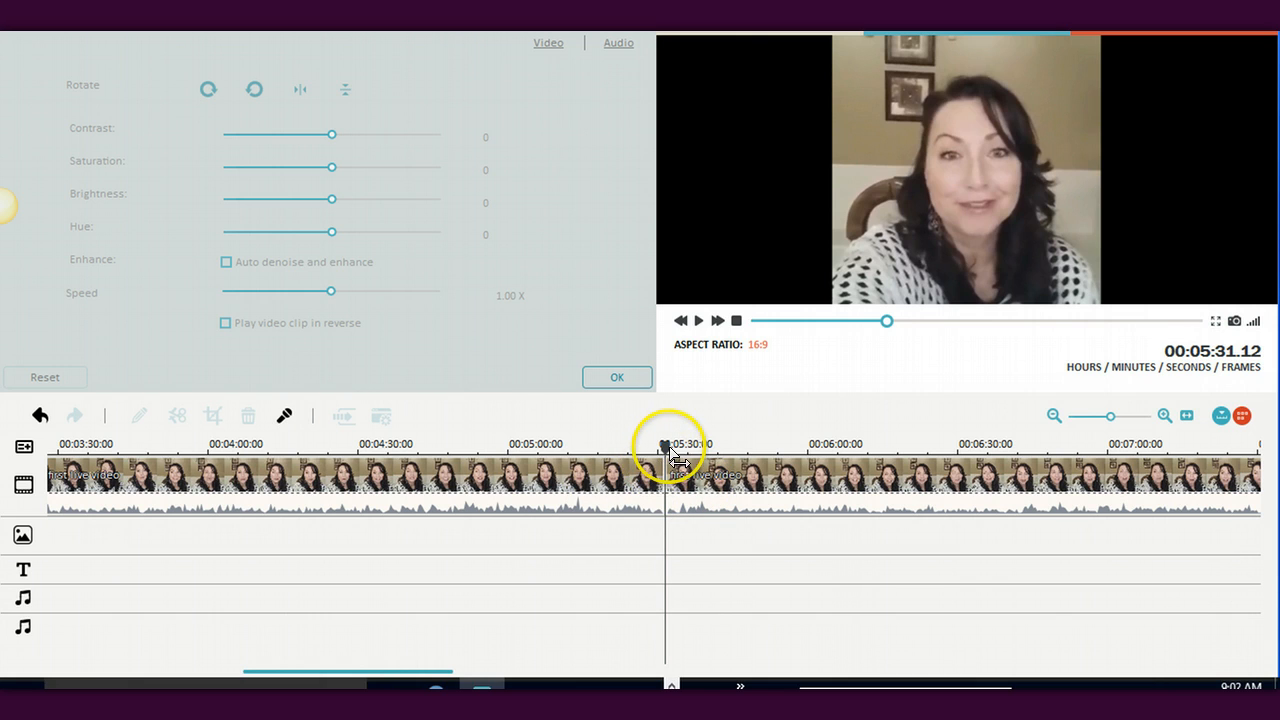
Play the video across the new join from 00:05:28.17 to about 00:05:33 to check the transition
click(665, 447)
drag(665, 447, 651, 449)
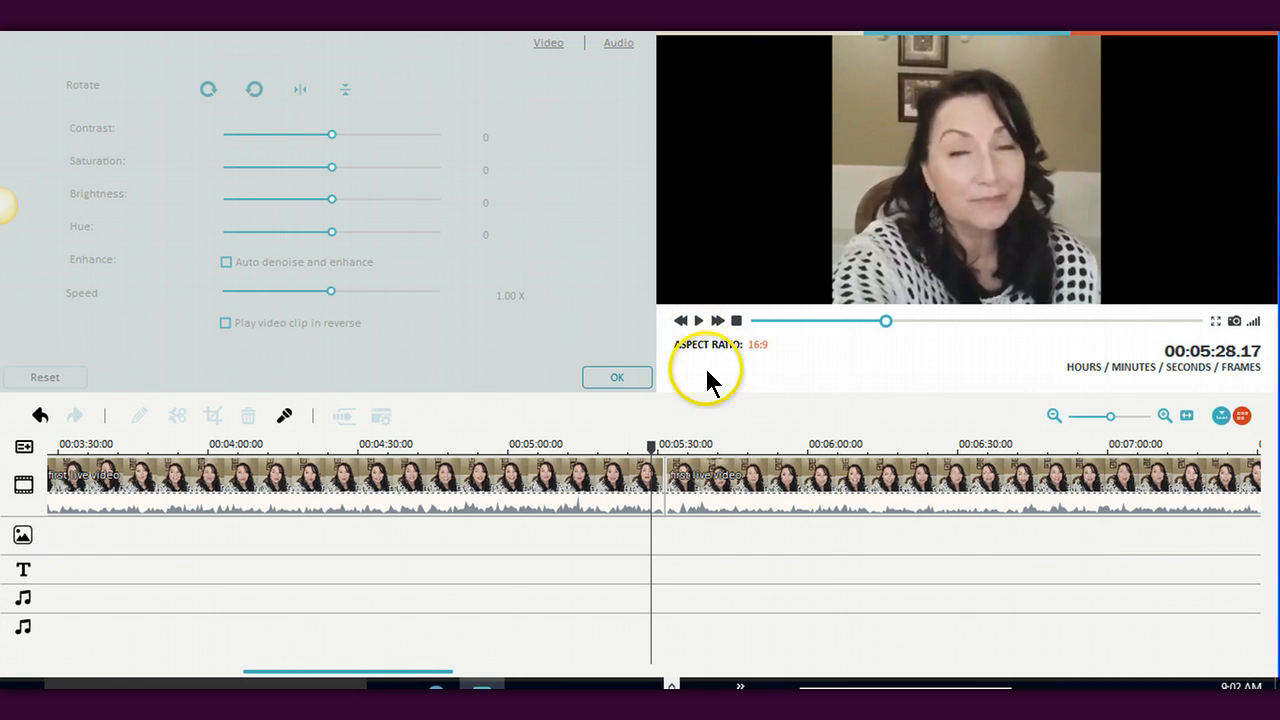
click(697, 321)
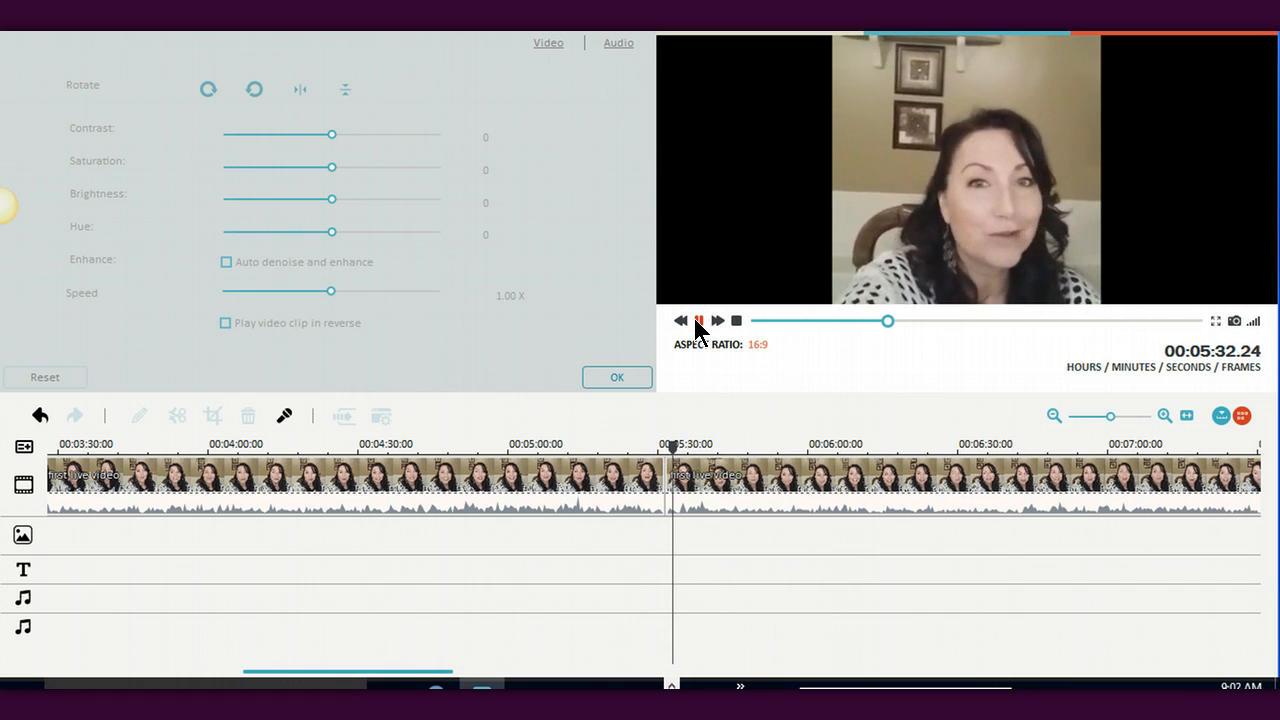
click(697, 321)
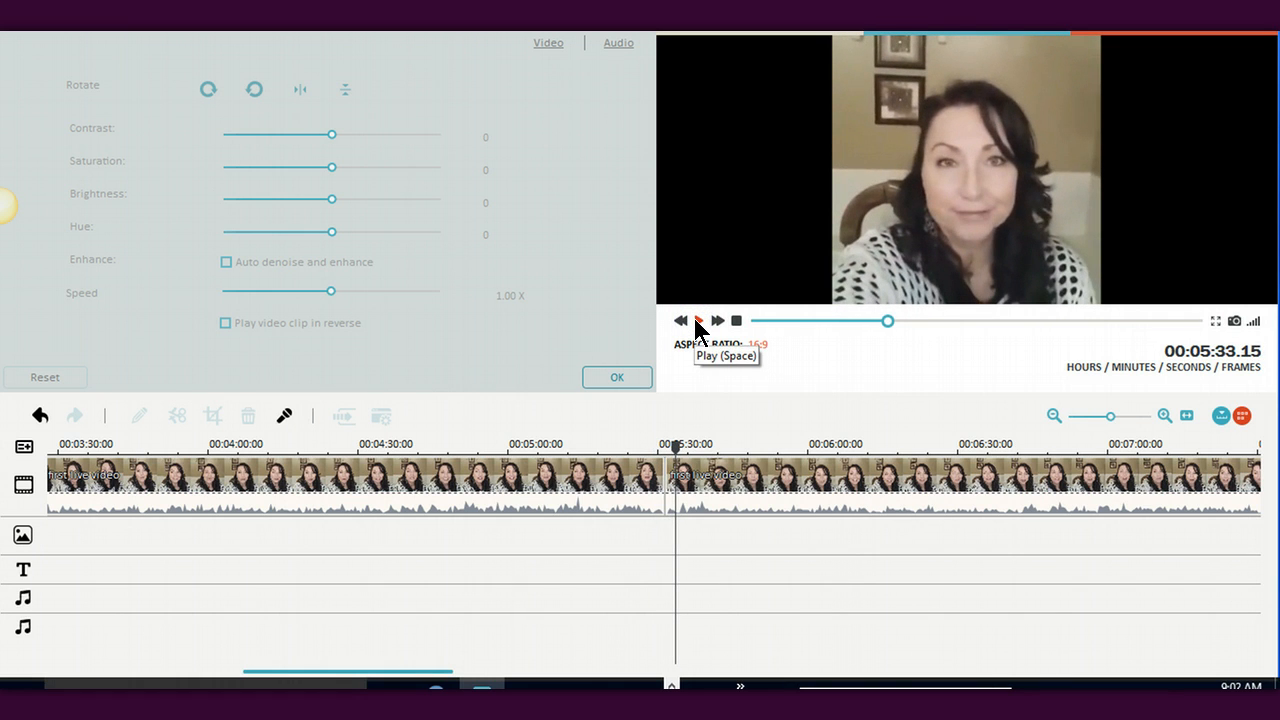
click(697, 321)
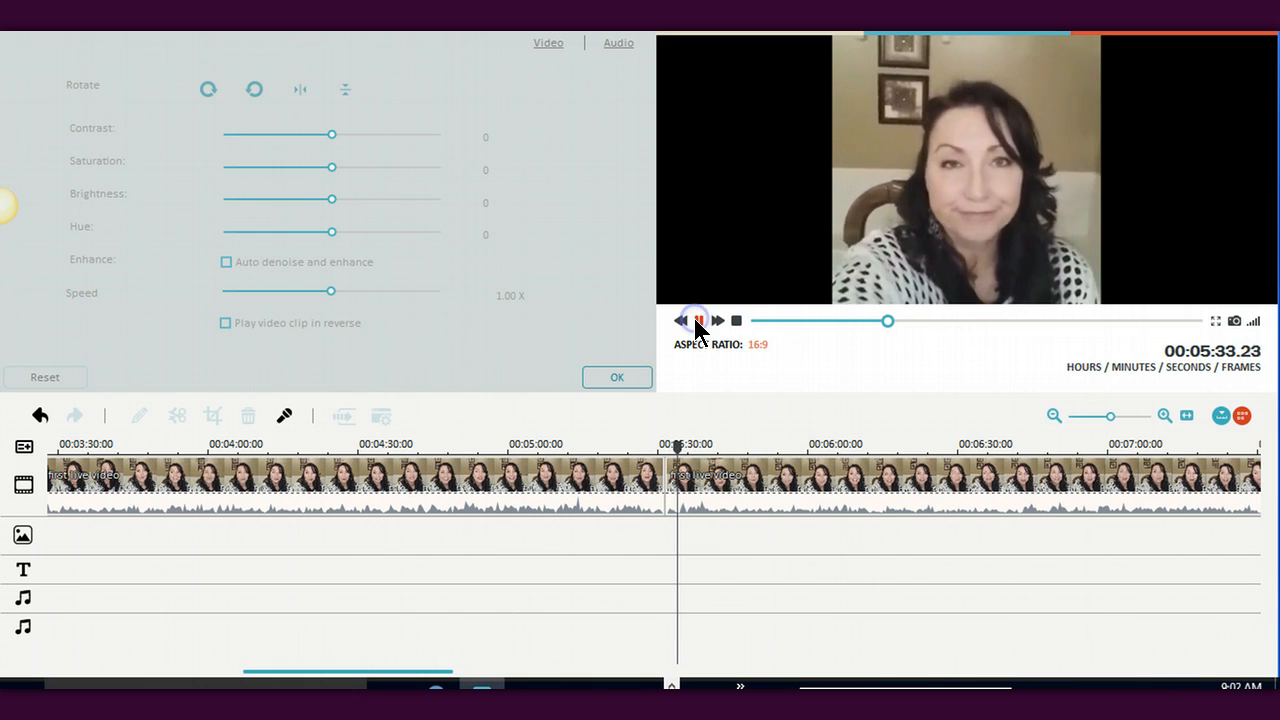
click(696, 321)
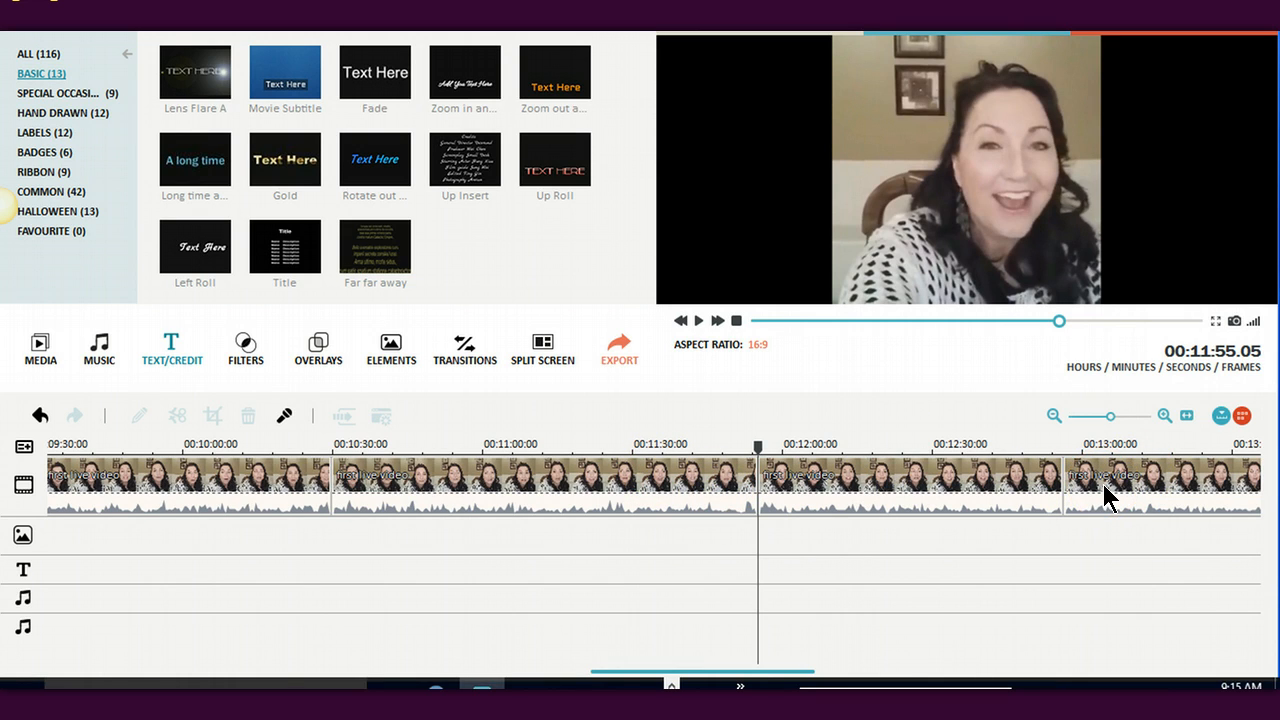
Set the playback speed of the clip starting at 00:11:55.05 to 5.00 X and apply the edit
click(929, 479)
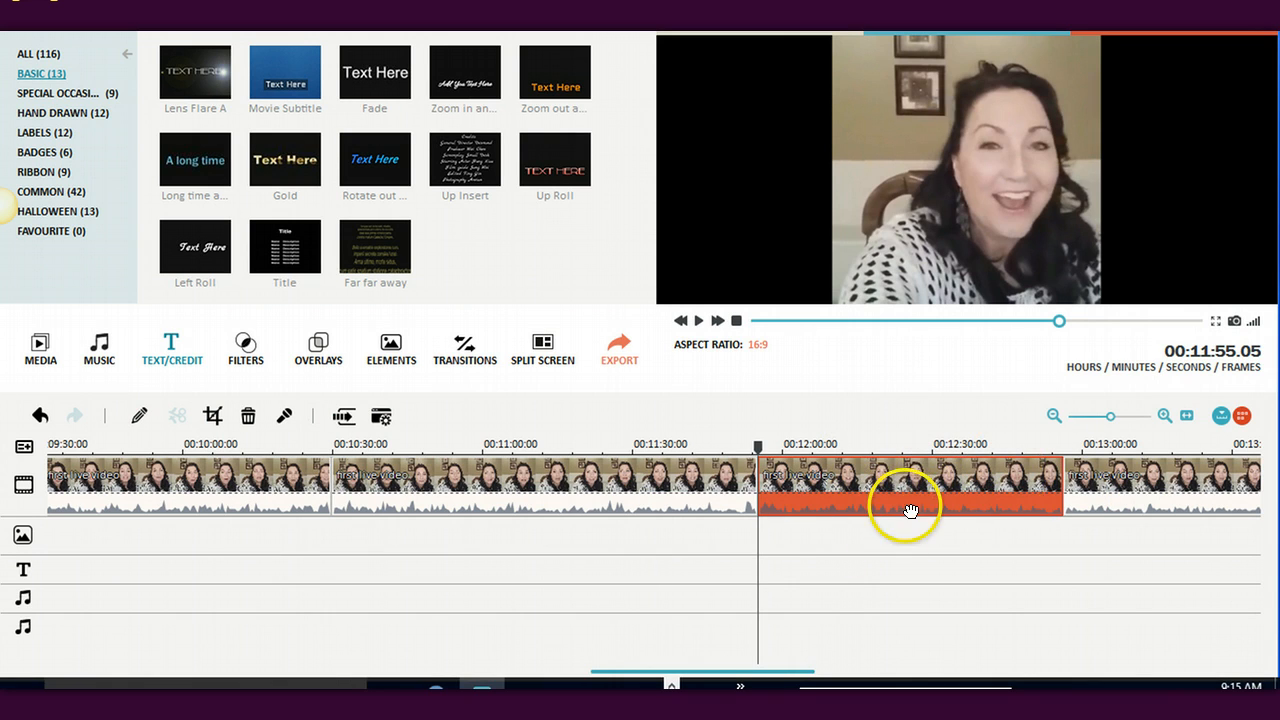
right_click(867, 493)
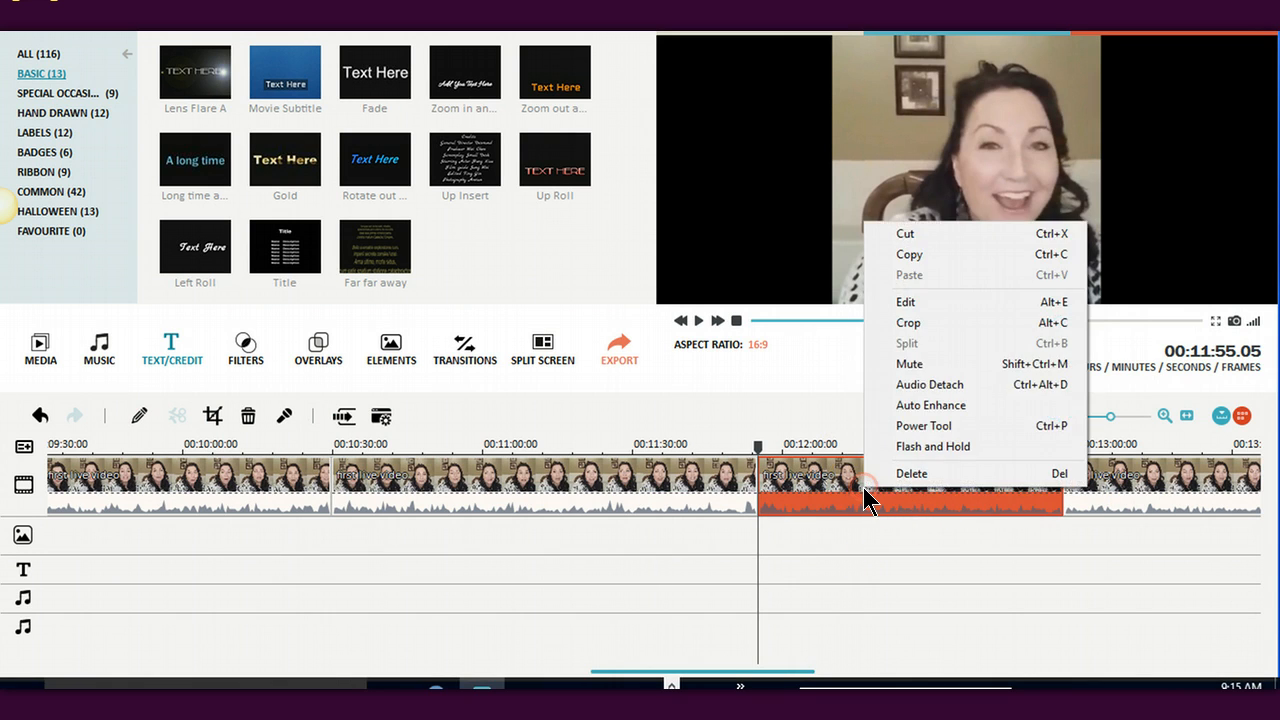
click(808, 486)
right_click(805, 489)
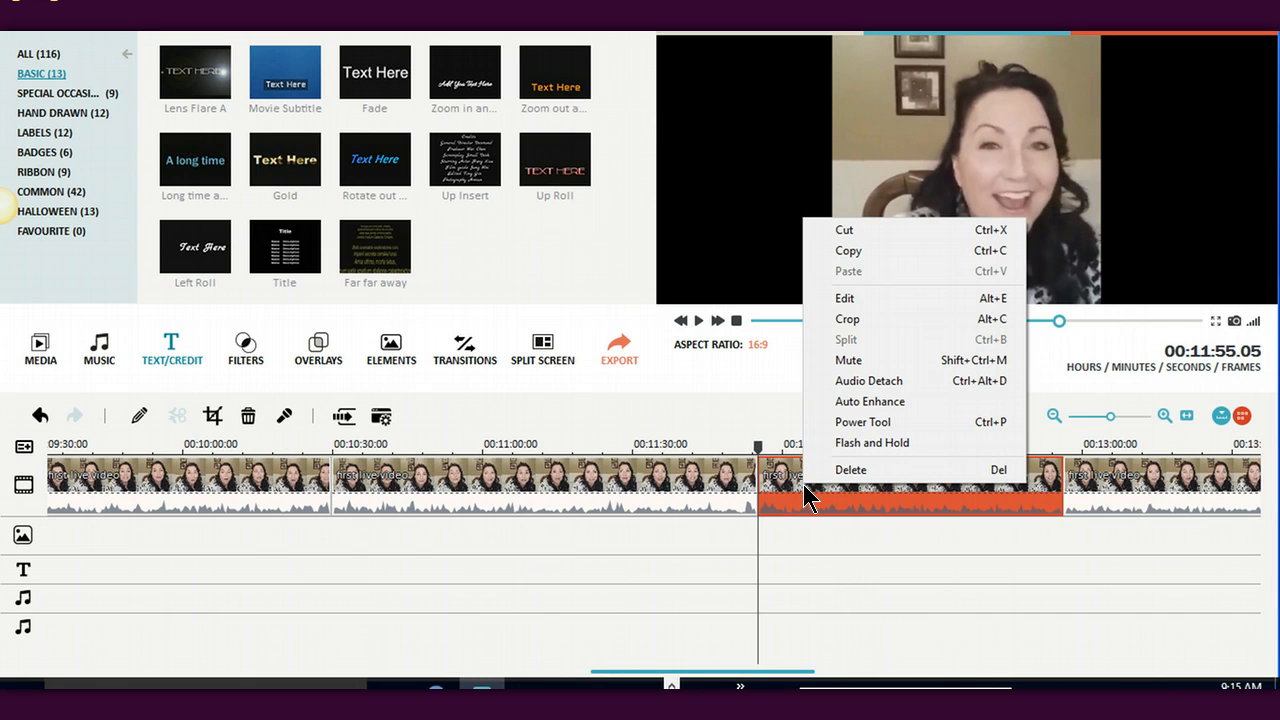
click(835, 299)
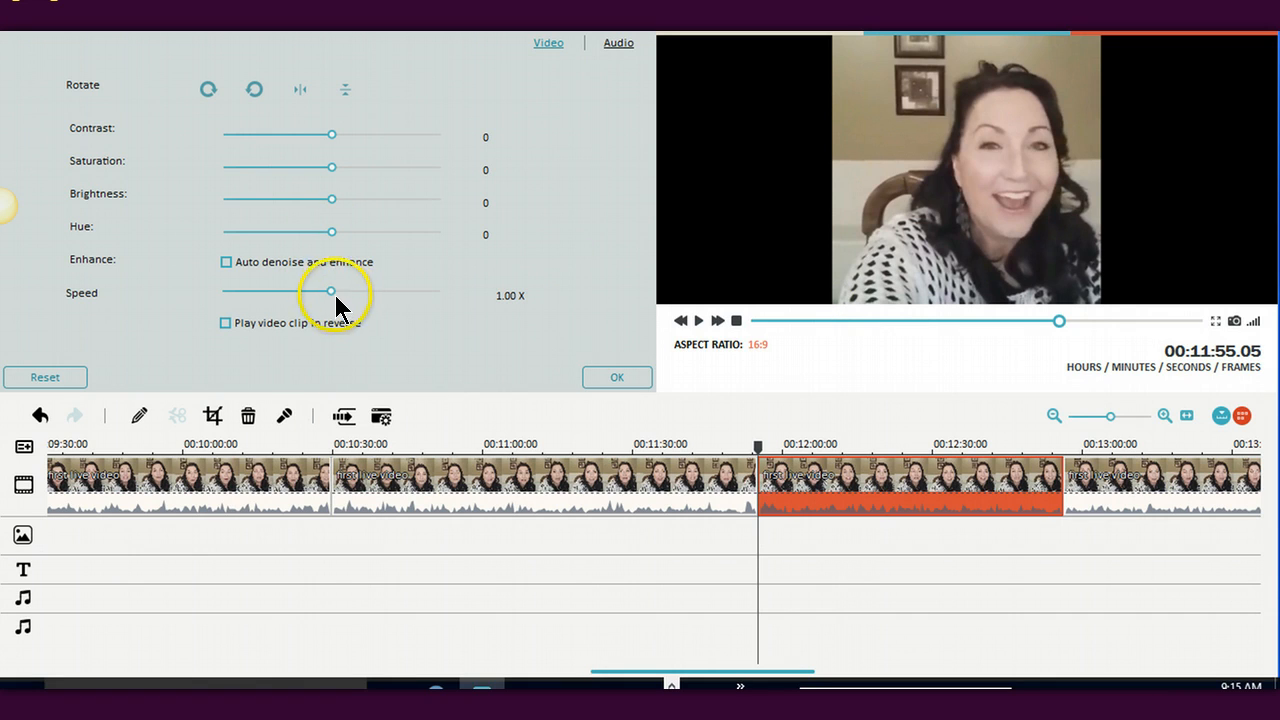
drag(328, 288, 449, 300)
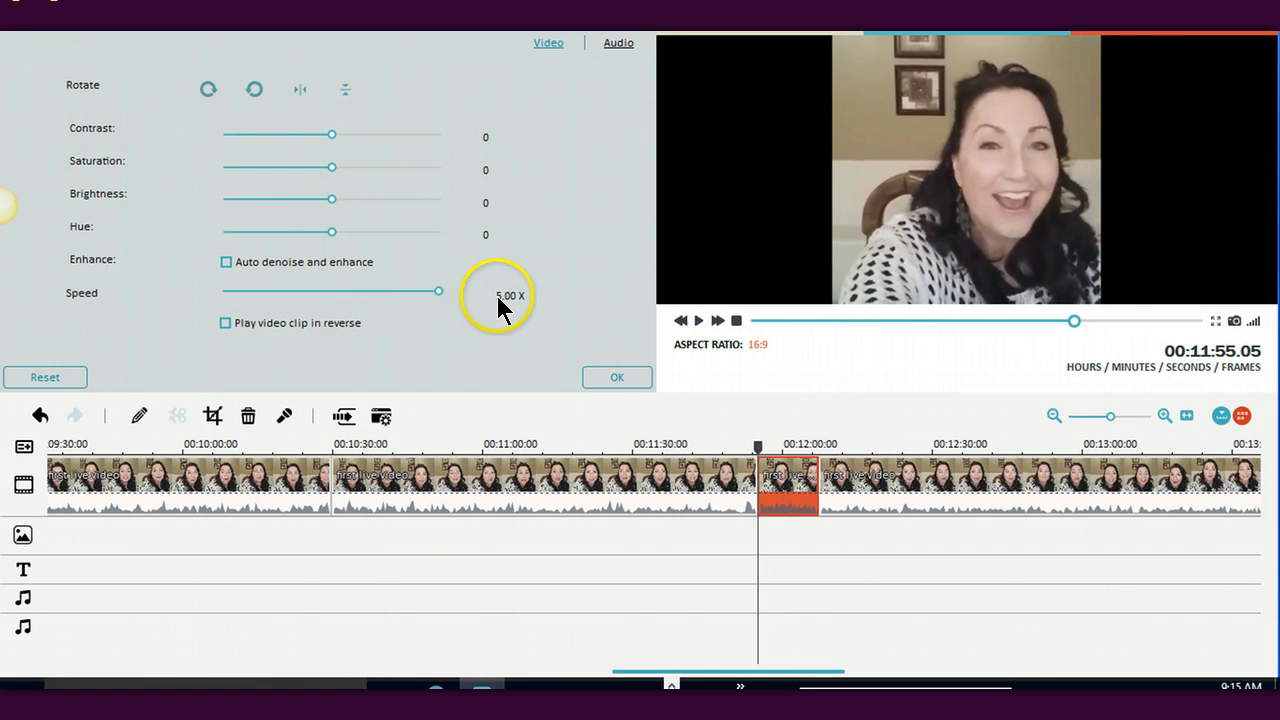
click(600, 378)
Preview the sped-up clip from just before its start to about 00:11:58
drag(756, 446, 748, 446)
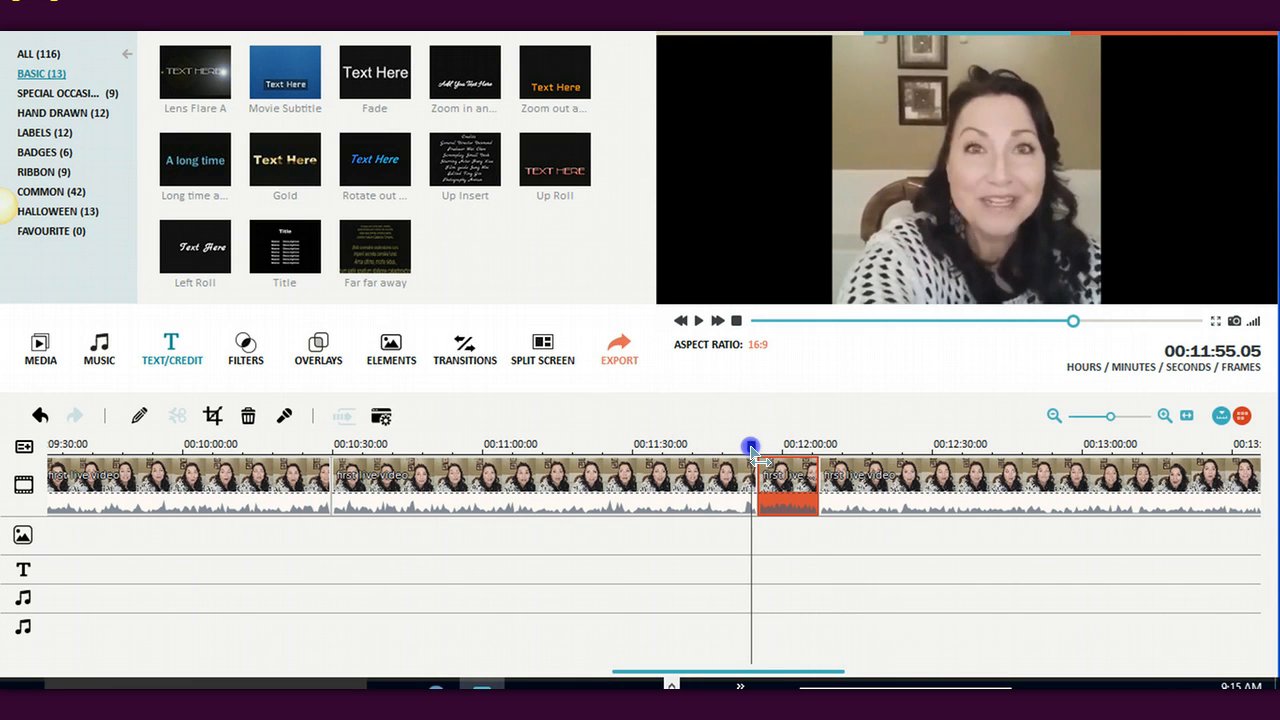
click(701, 327)
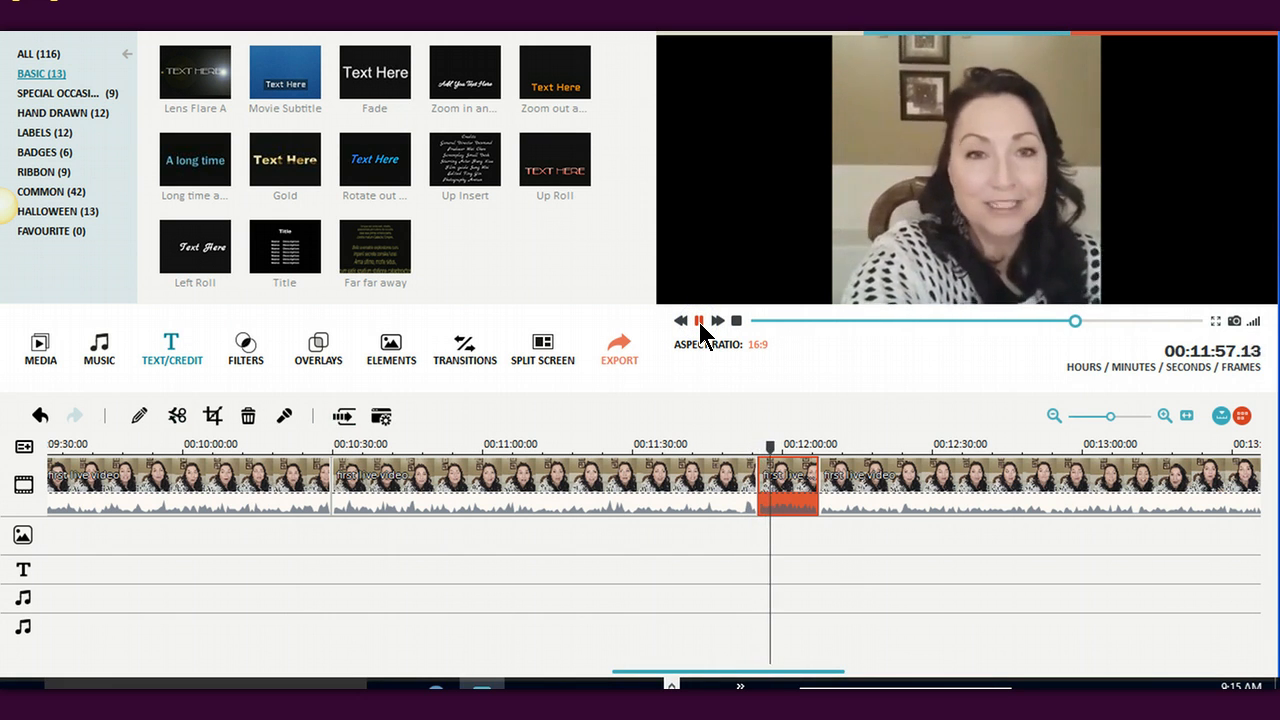
click(700, 323)
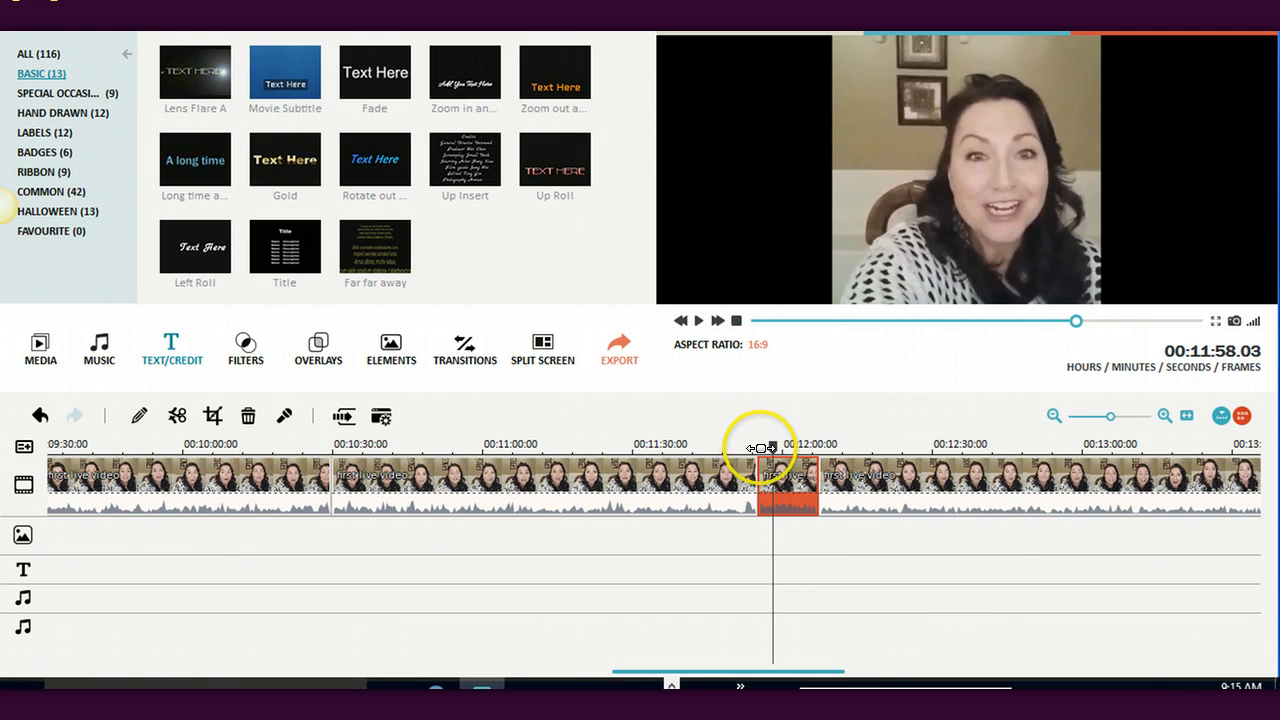
Add a Fade title to the text track at 00:11:55.12, over the sped-up clip
drag(772, 447, 764, 458)
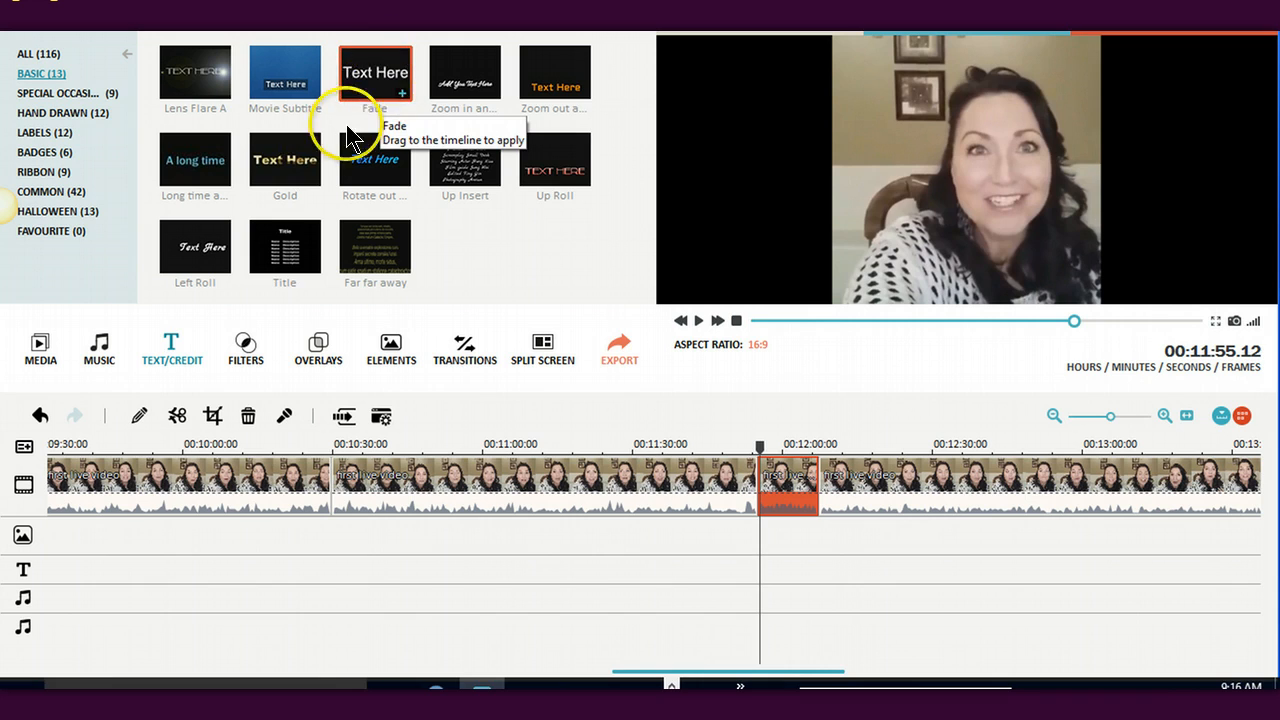
click(377, 85)
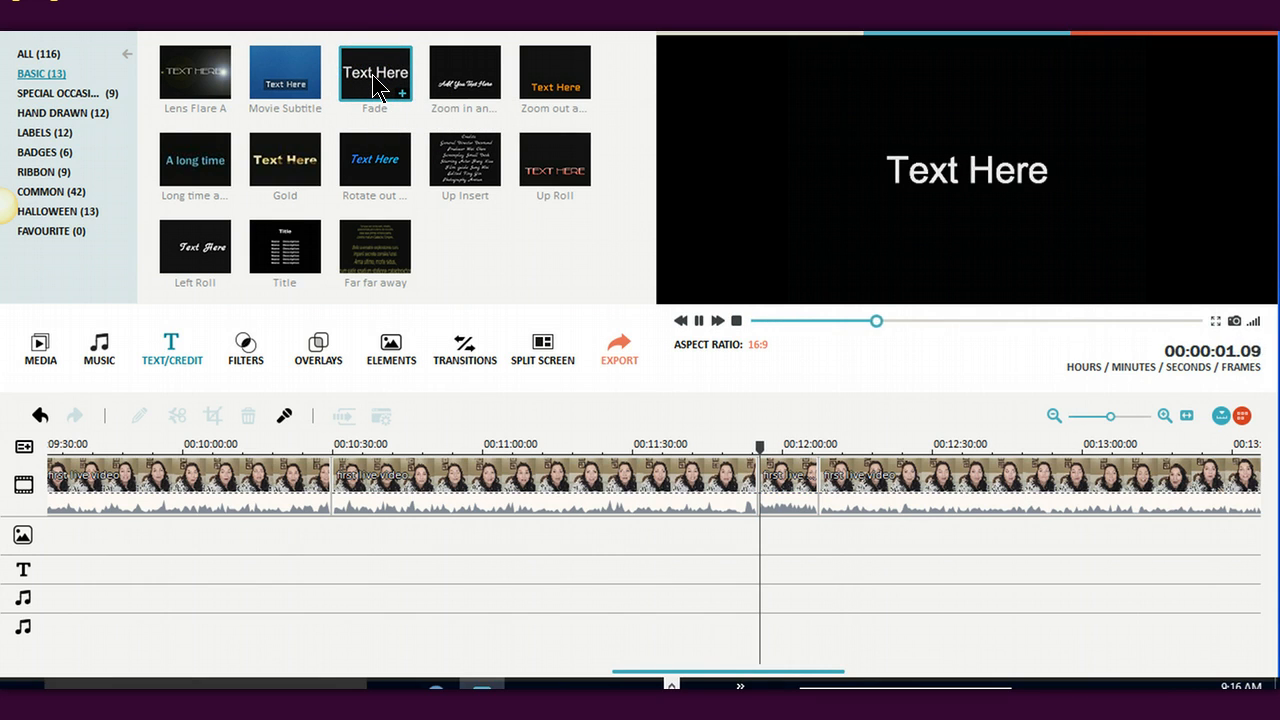
right_click(373, 75)
click(405, 88)
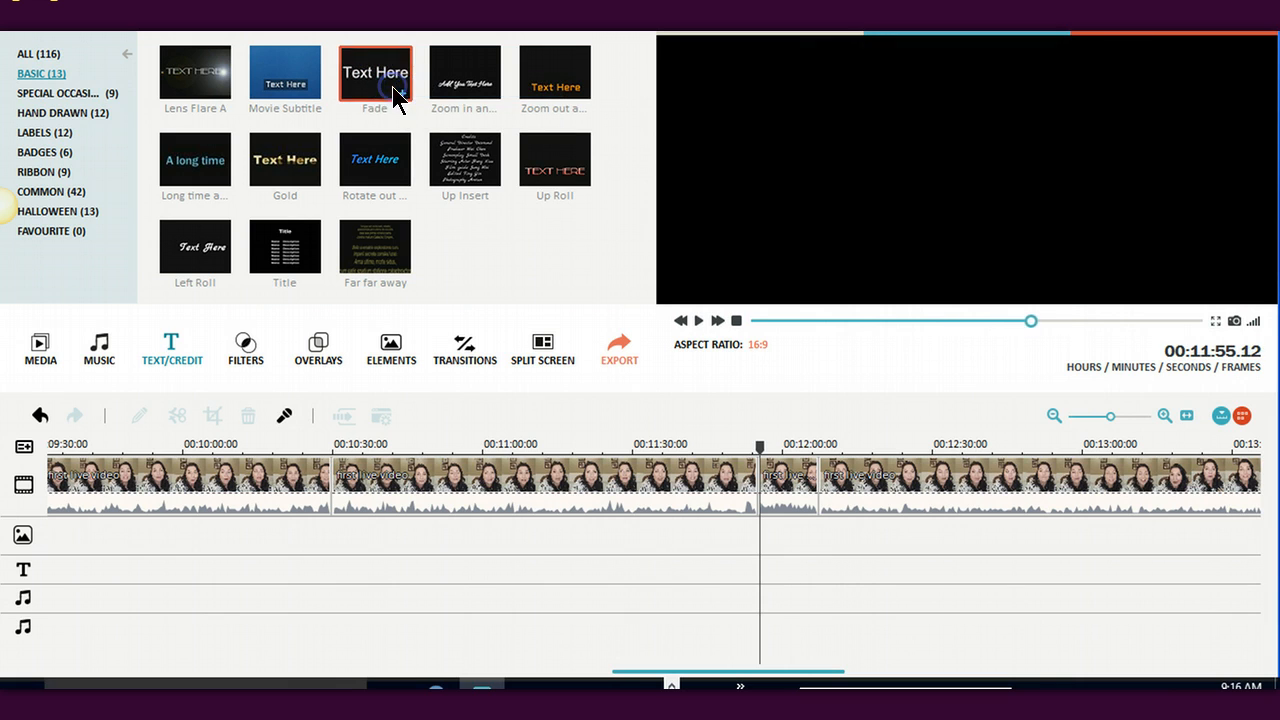
click(766, 571)
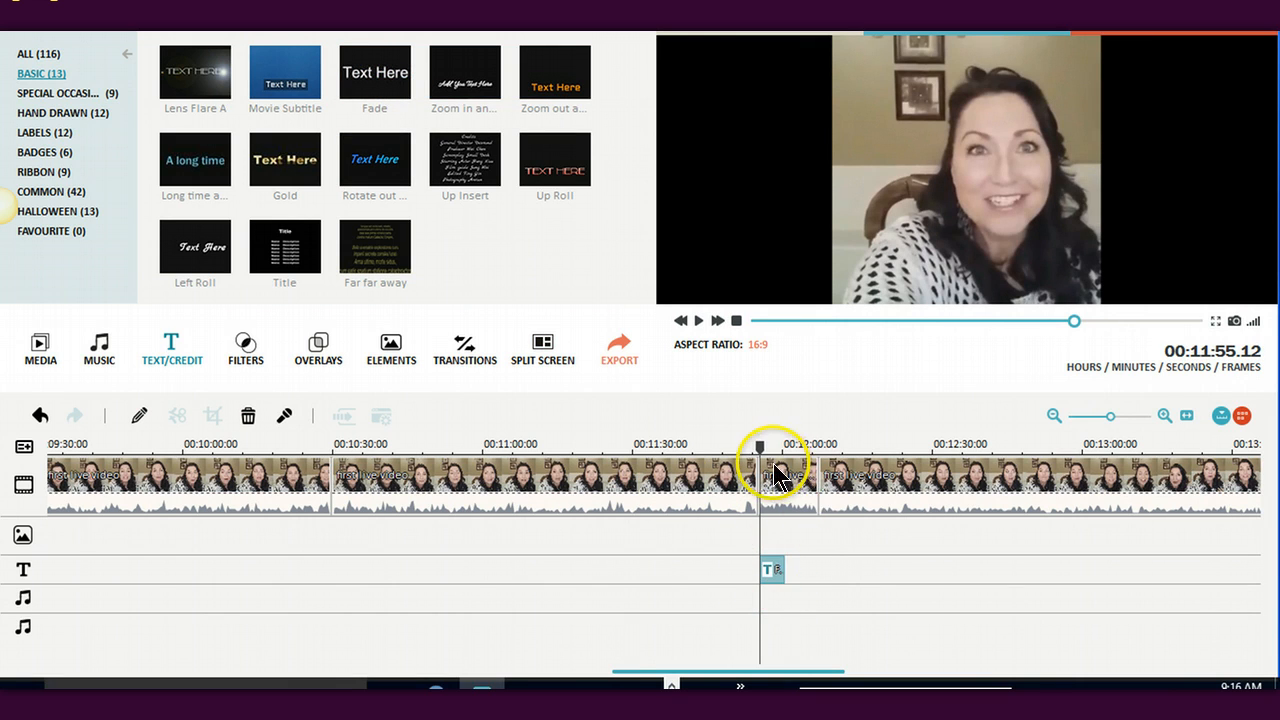
Replace the Fade title's placeholder with "I'm telling the story... AGAIN... LOL", breaking the line before "story"
drag(763, 449, 766, 452)
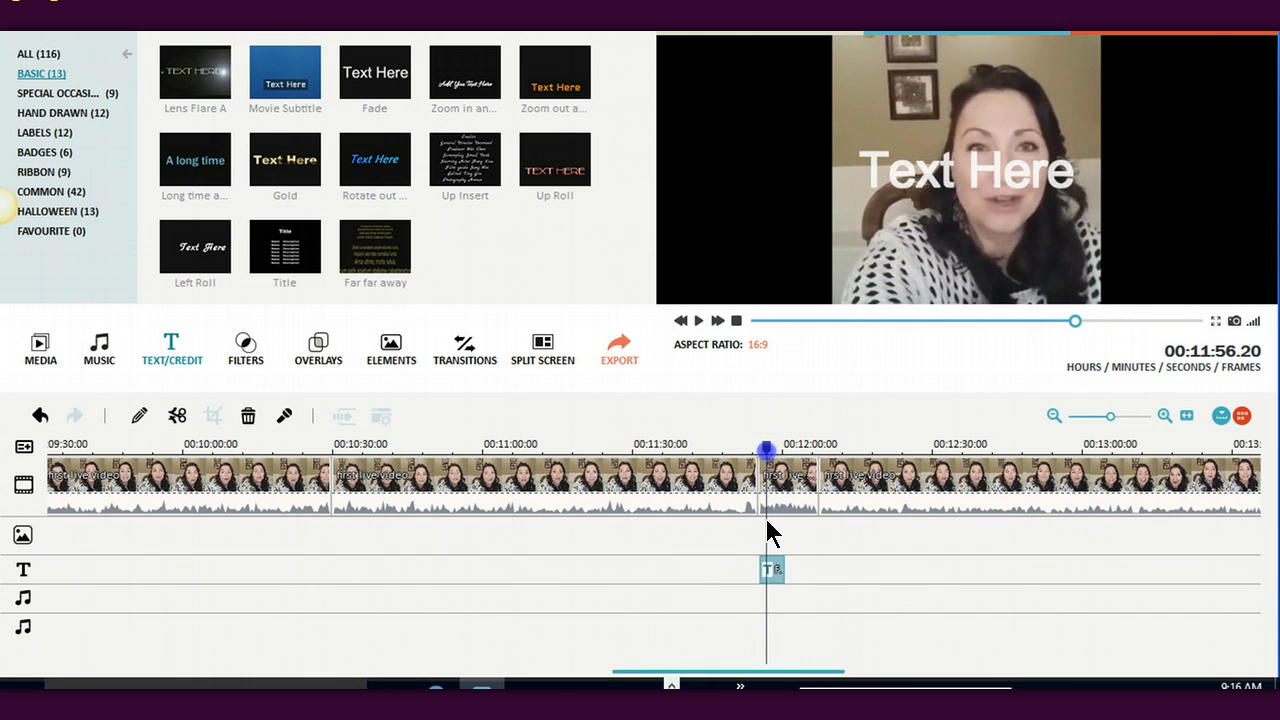
double_click(769, 570)
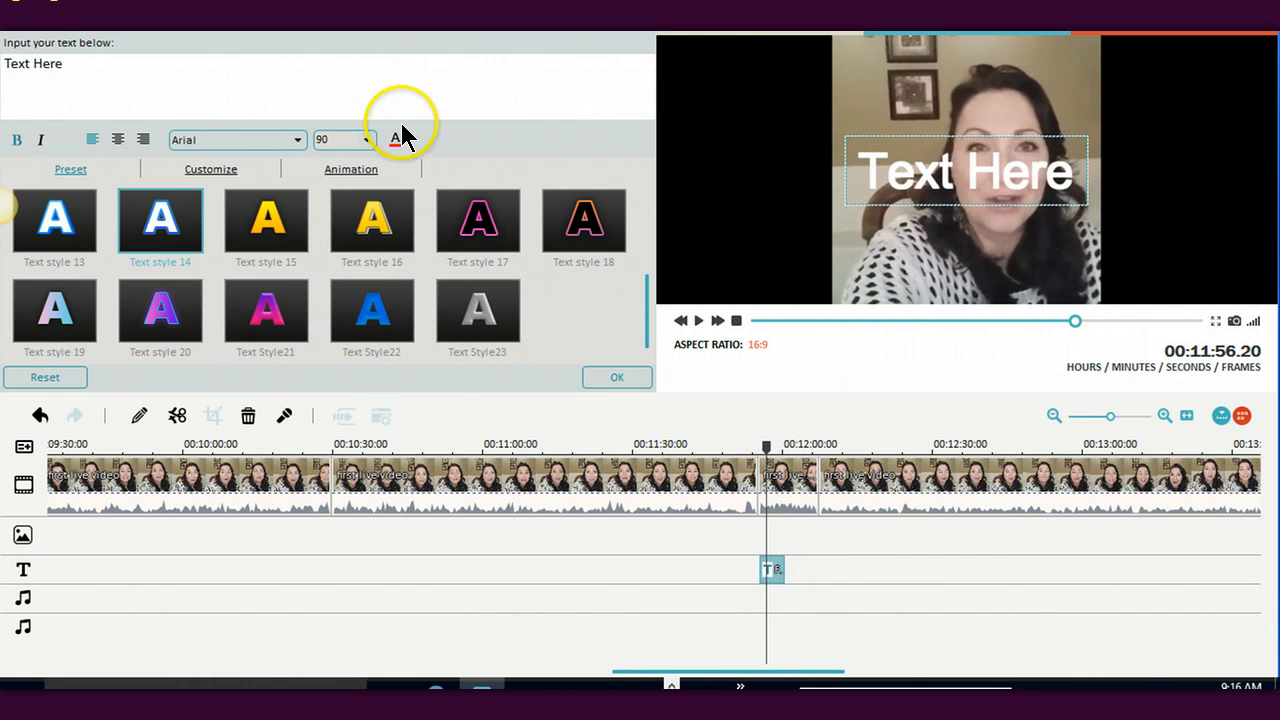
drag(72, 69, 1, 68)
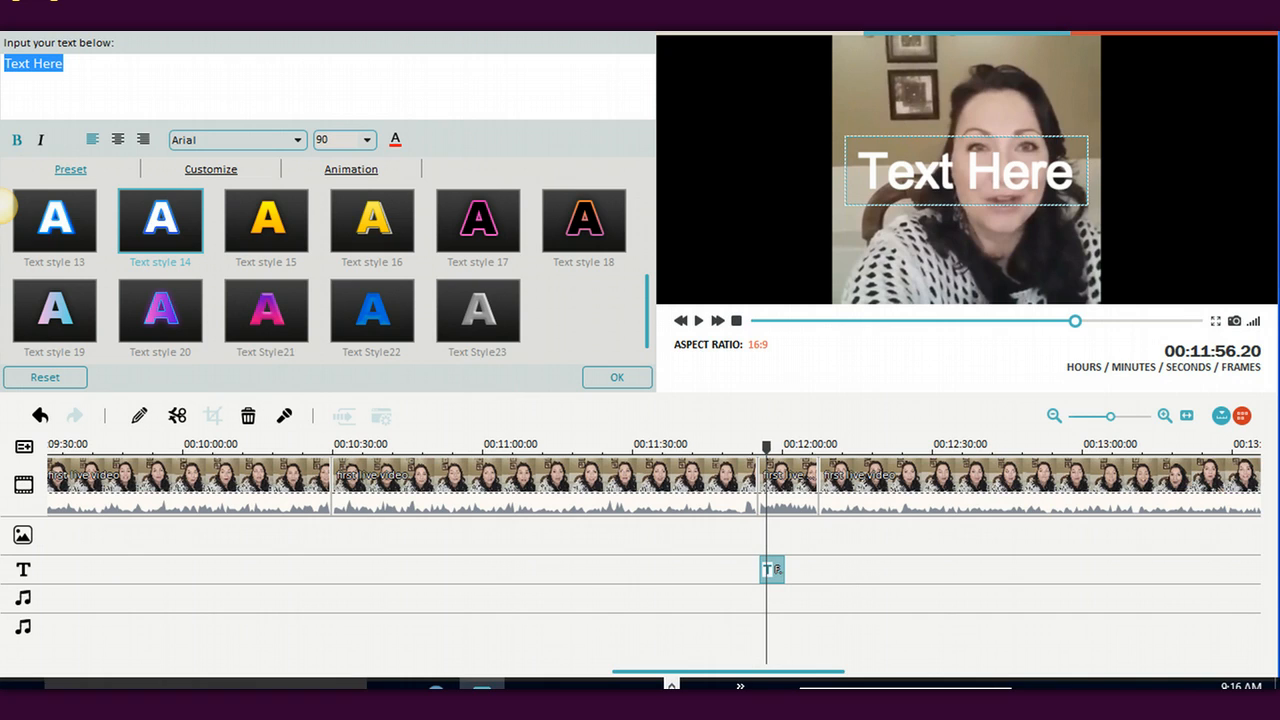
text(I'm te)
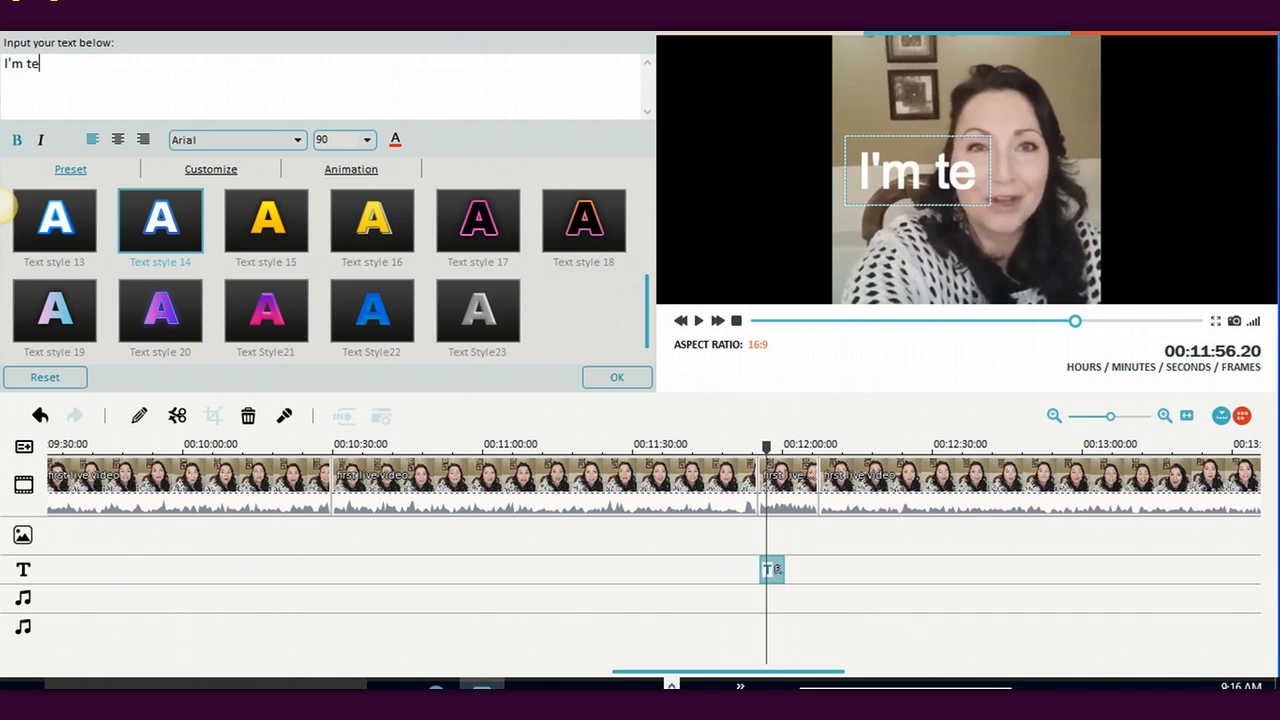
text(lling the story.)
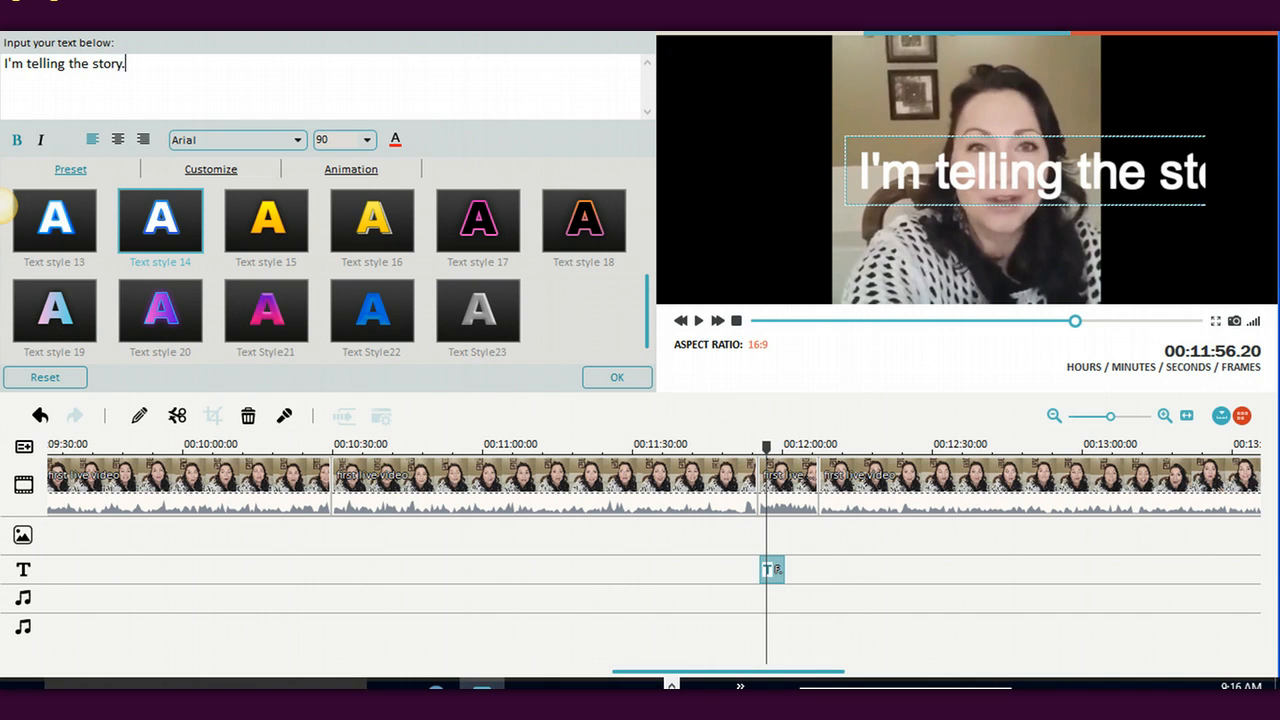
text(.. AGAIN... LOL)
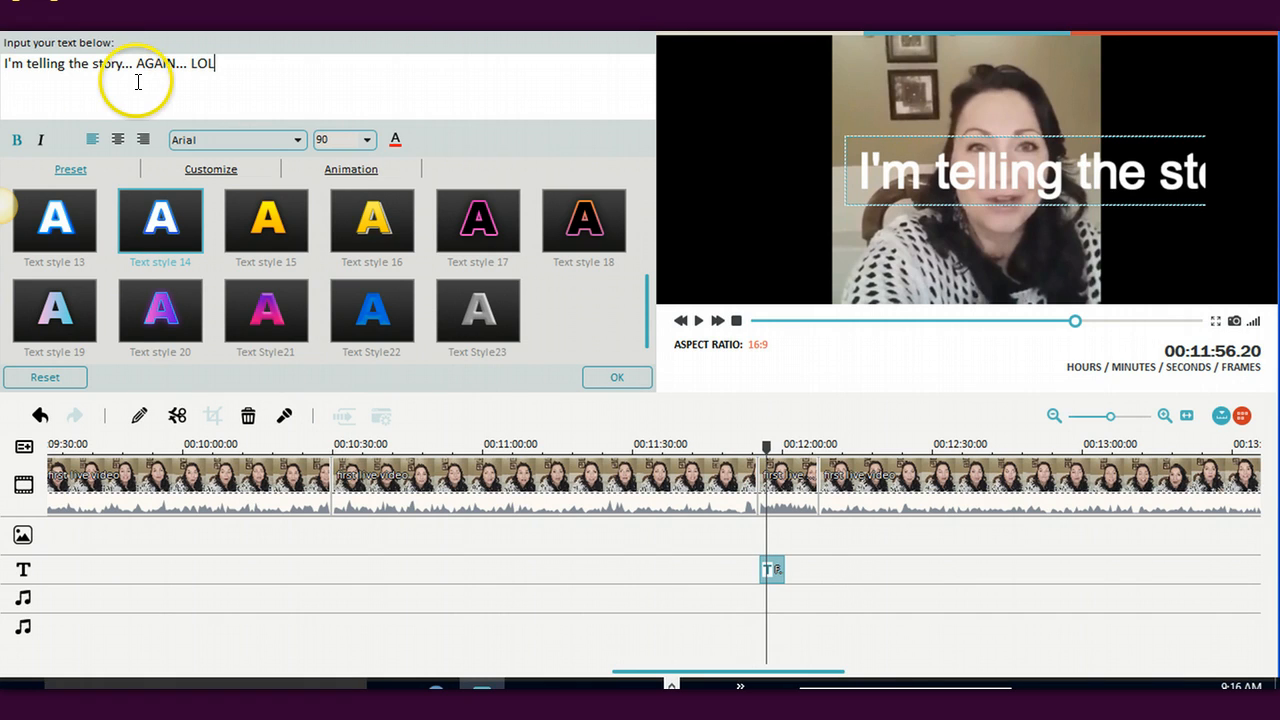
click(94, 63)
key(Return)
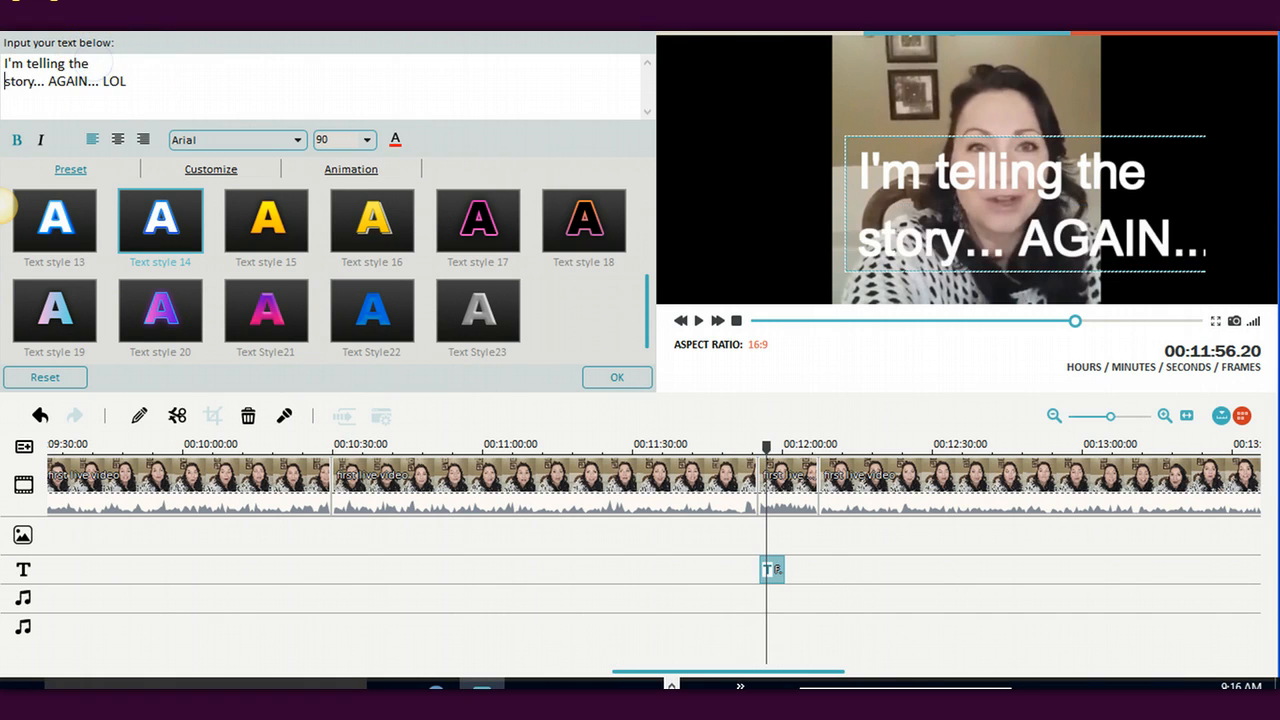
Center-align the two-line title text and set its font size to 48
click(118, 140)
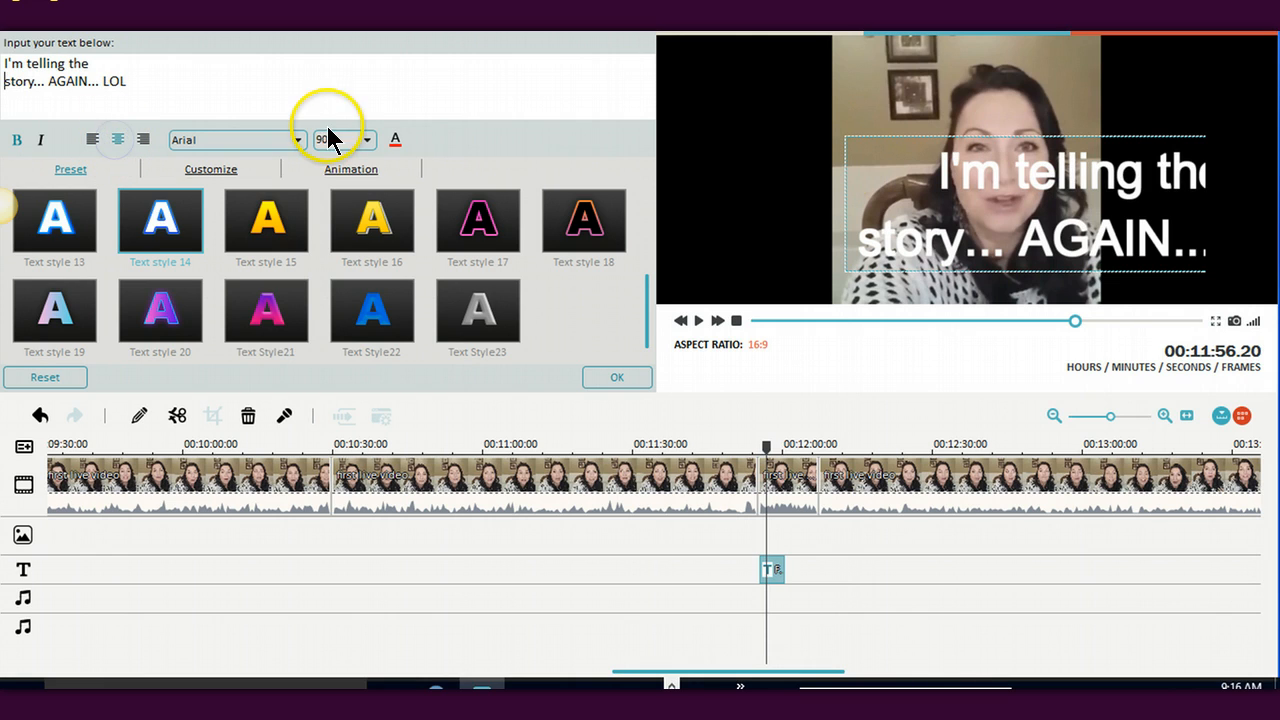
click(367, 140)
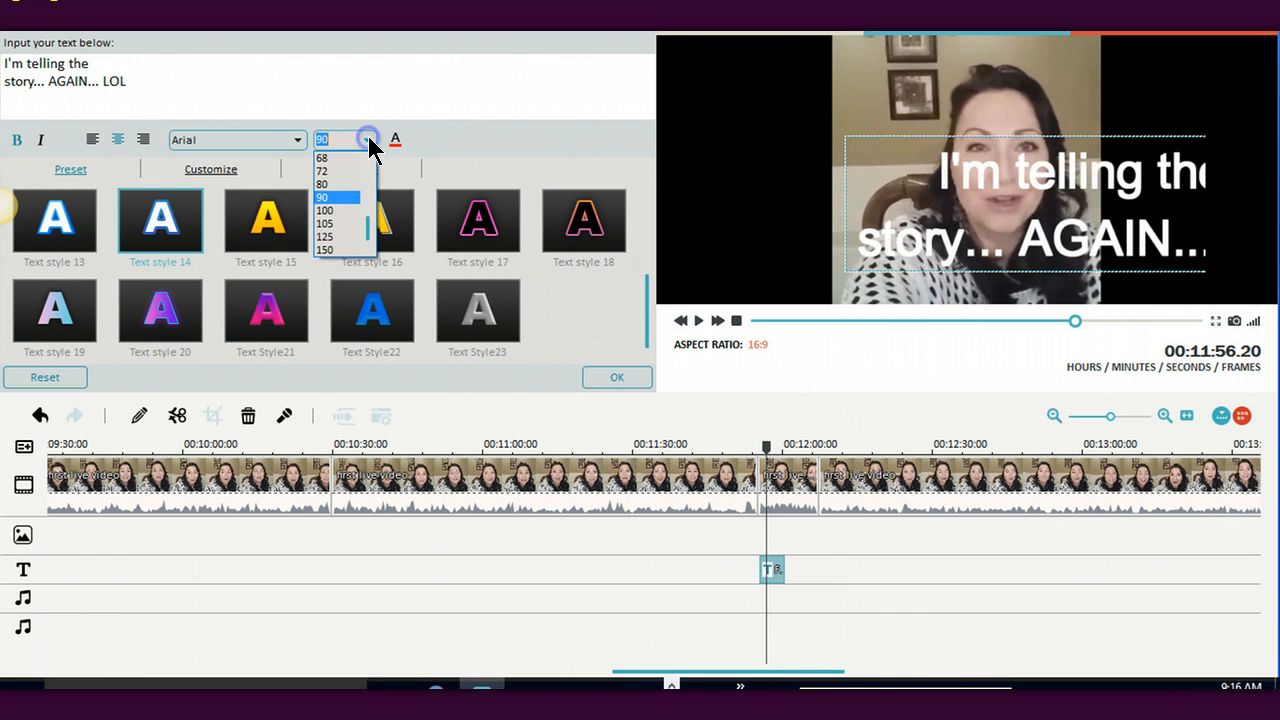
drag(367, 224, 365, 209)
click(322, 158)
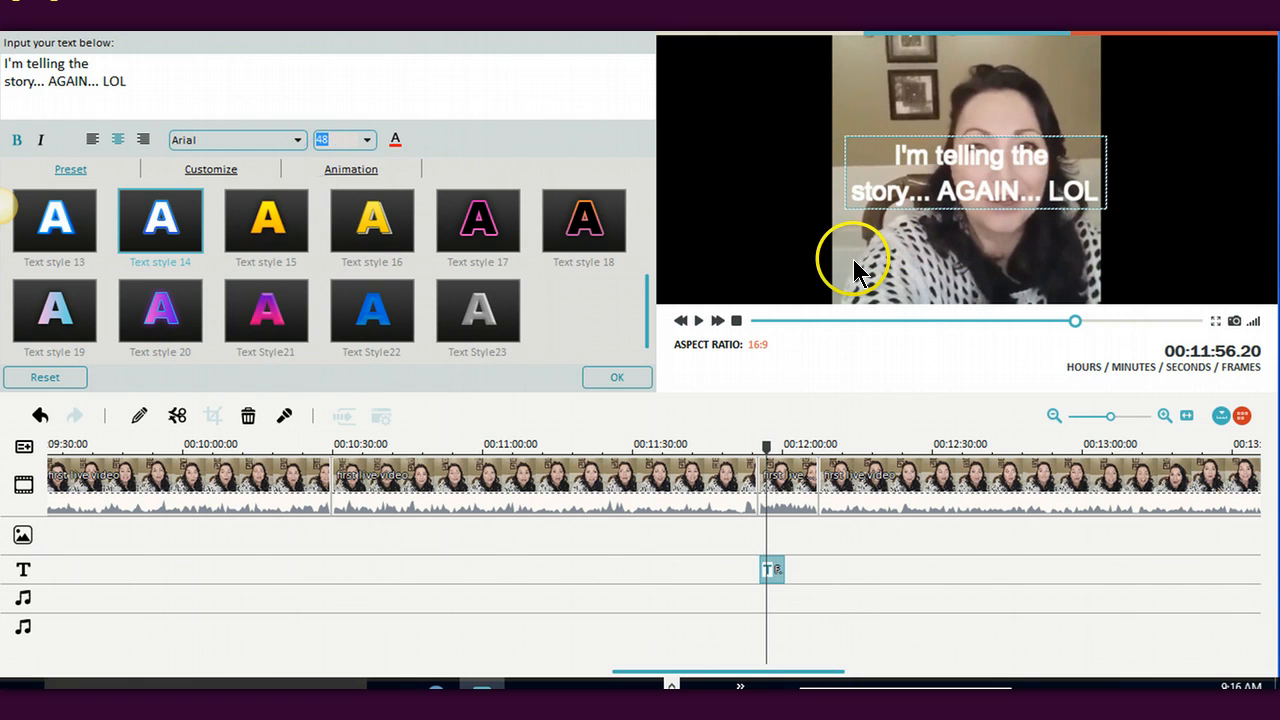
Move the two-line title to the top edge of the video picture and apply Text style 14
drag(937, 165, 923, 77)
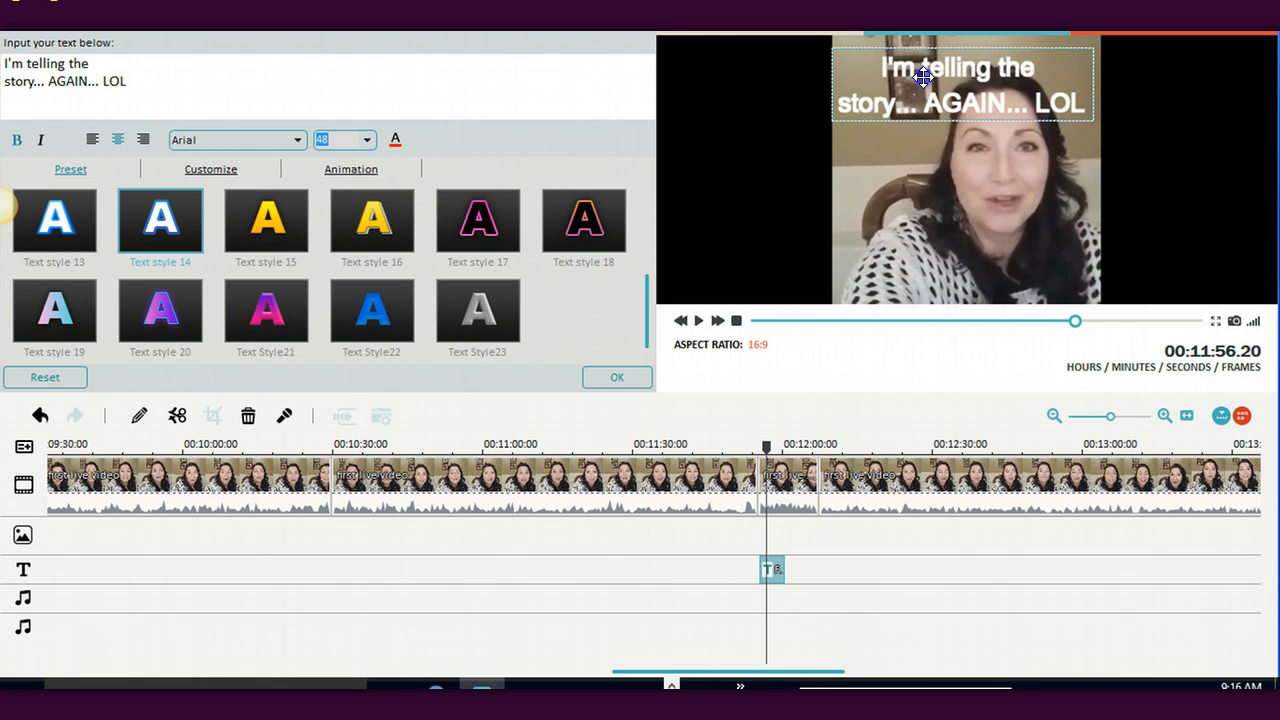
click(165, 212)
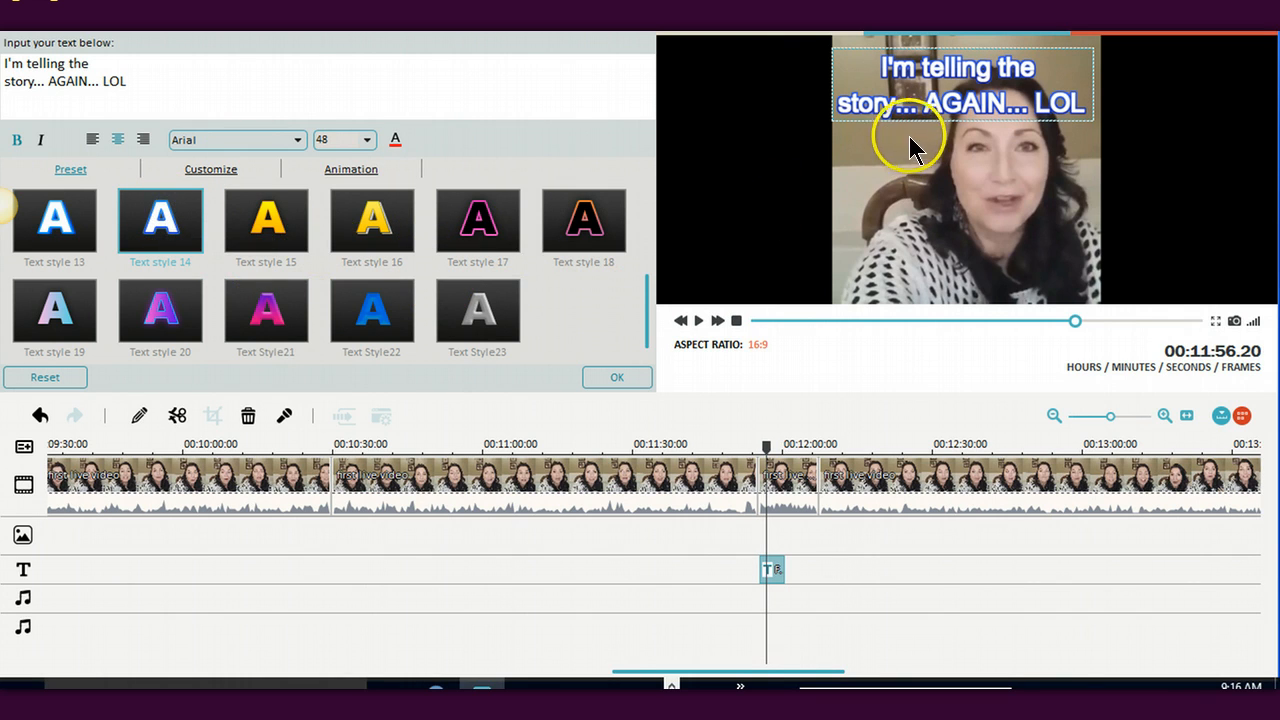
drag(944, 71, 944, 66)
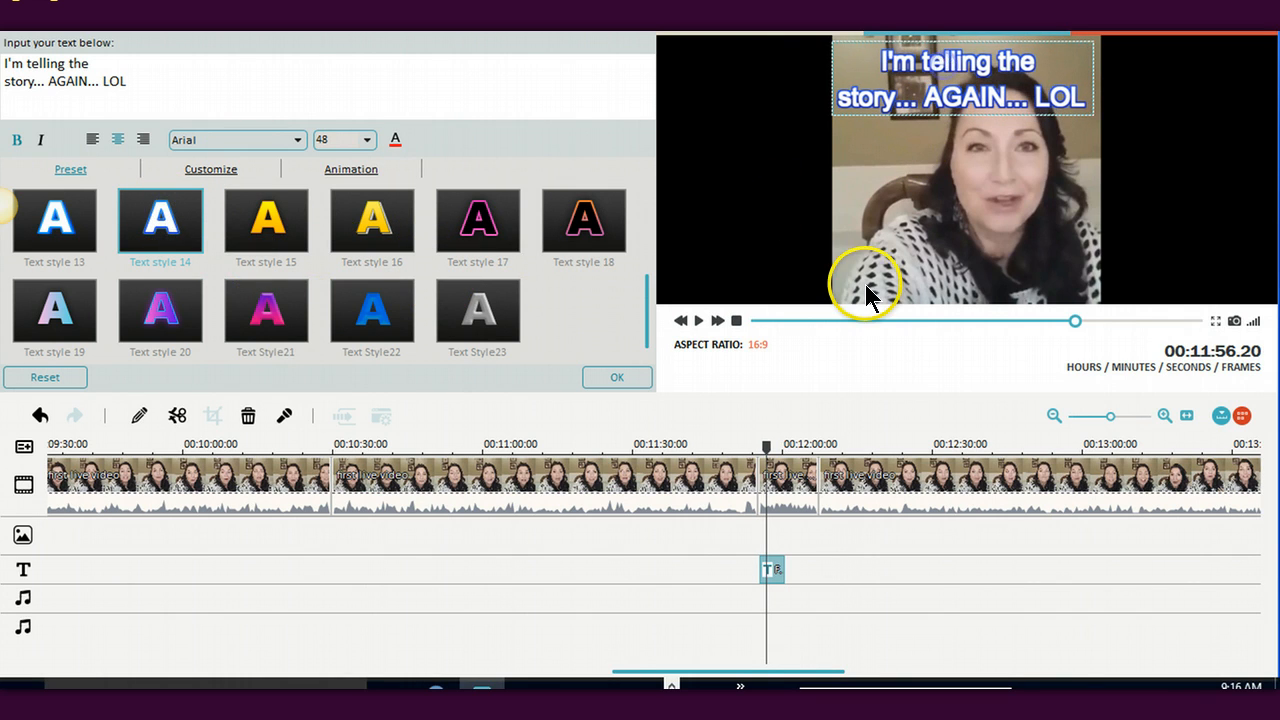
Preview the styled title from 00:11:53.11, just before the sped-up clip, to about 00:11:59
drag(772, 455, 750, 450)
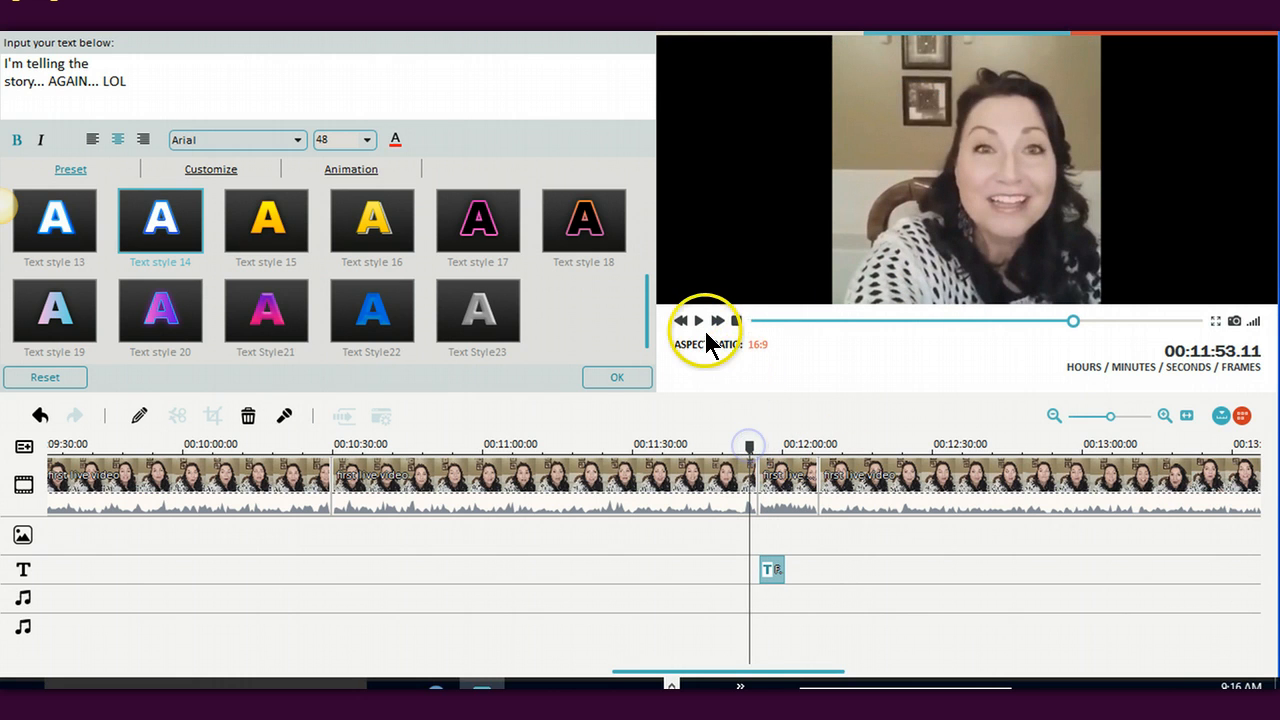
click(699, 320)
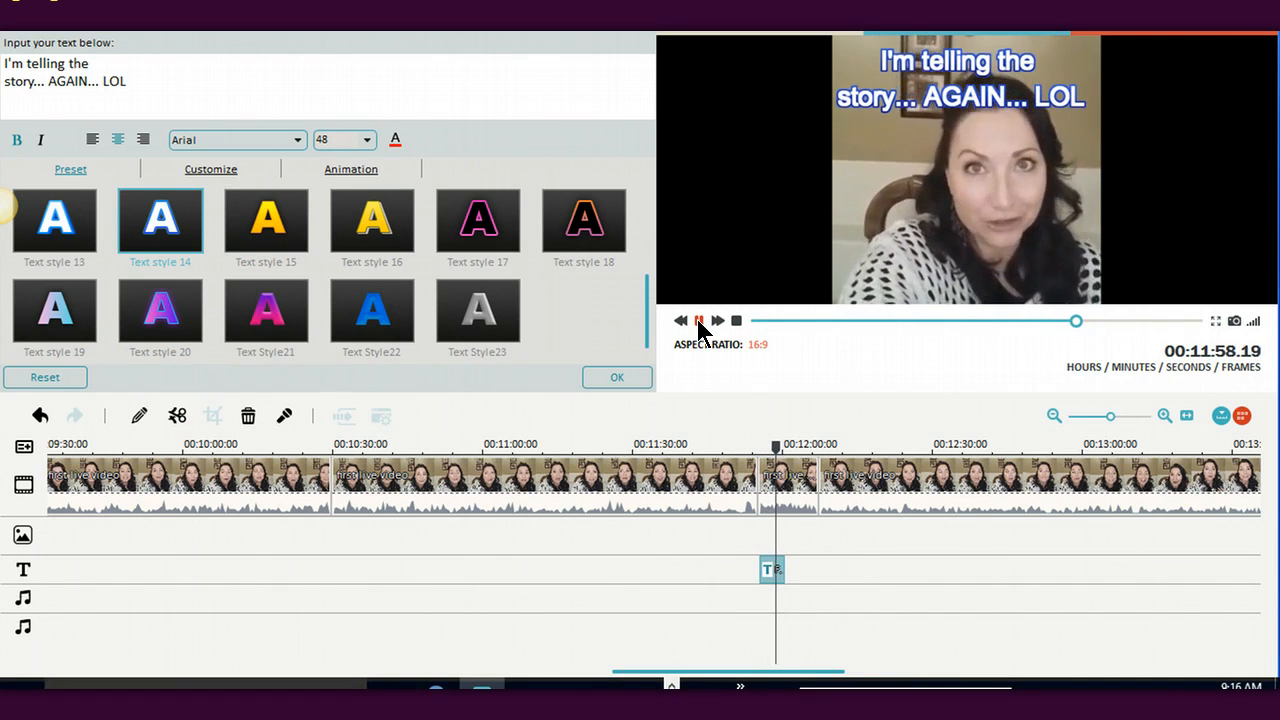
click(699, 321)
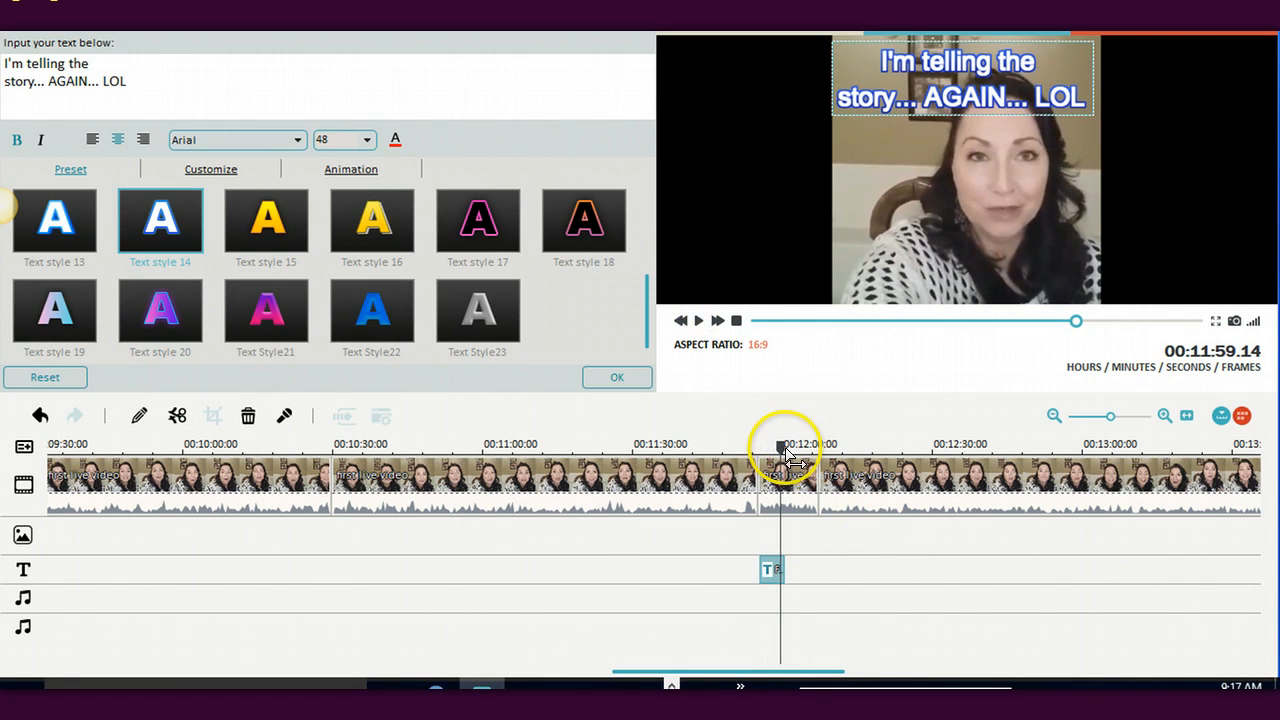
Split the sped-up clip at 00:12:00.09, where the title ends, and delete the part after the split
drag(780, 446, 784, 449)
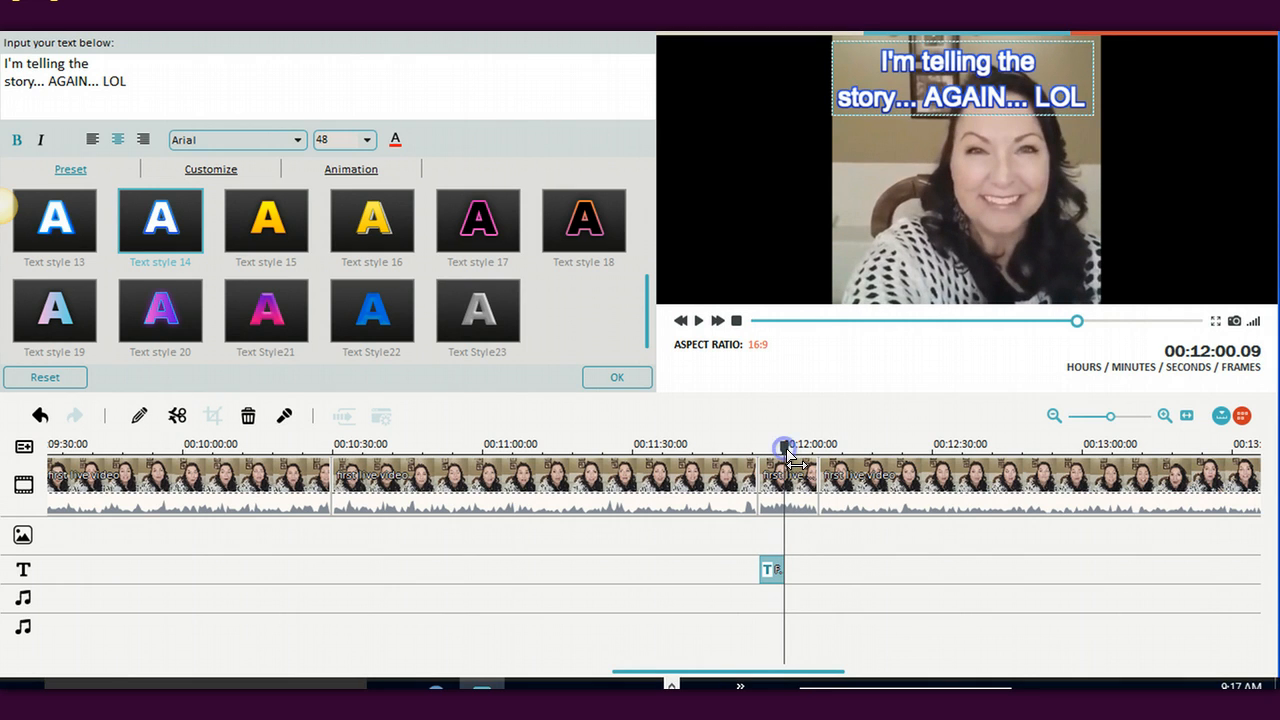
right_click(795, 472)
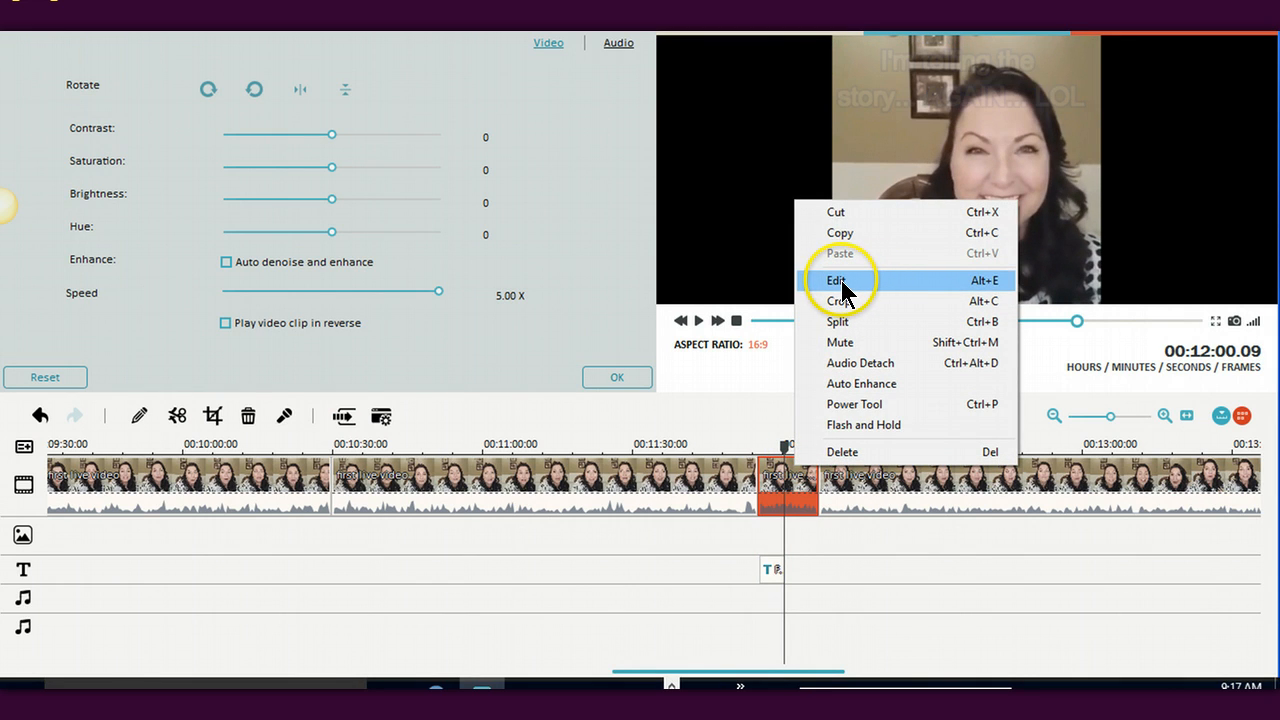
click(840, 322)
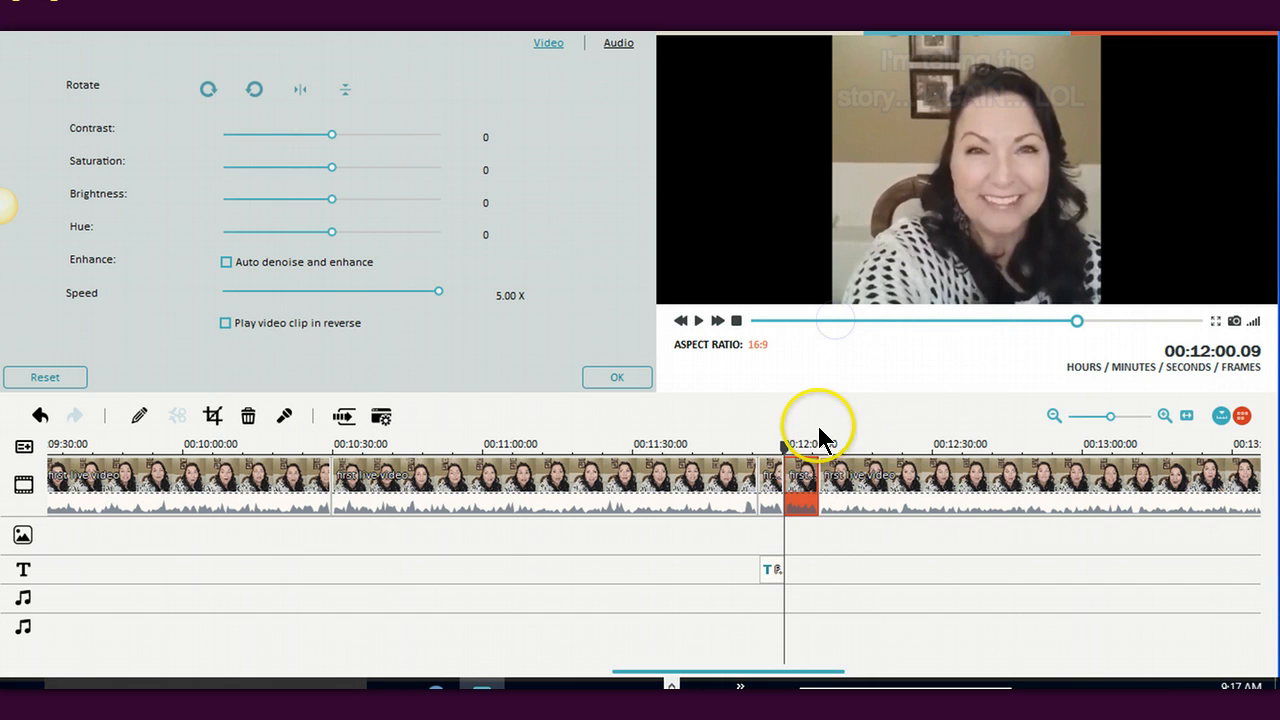
key(Delete)
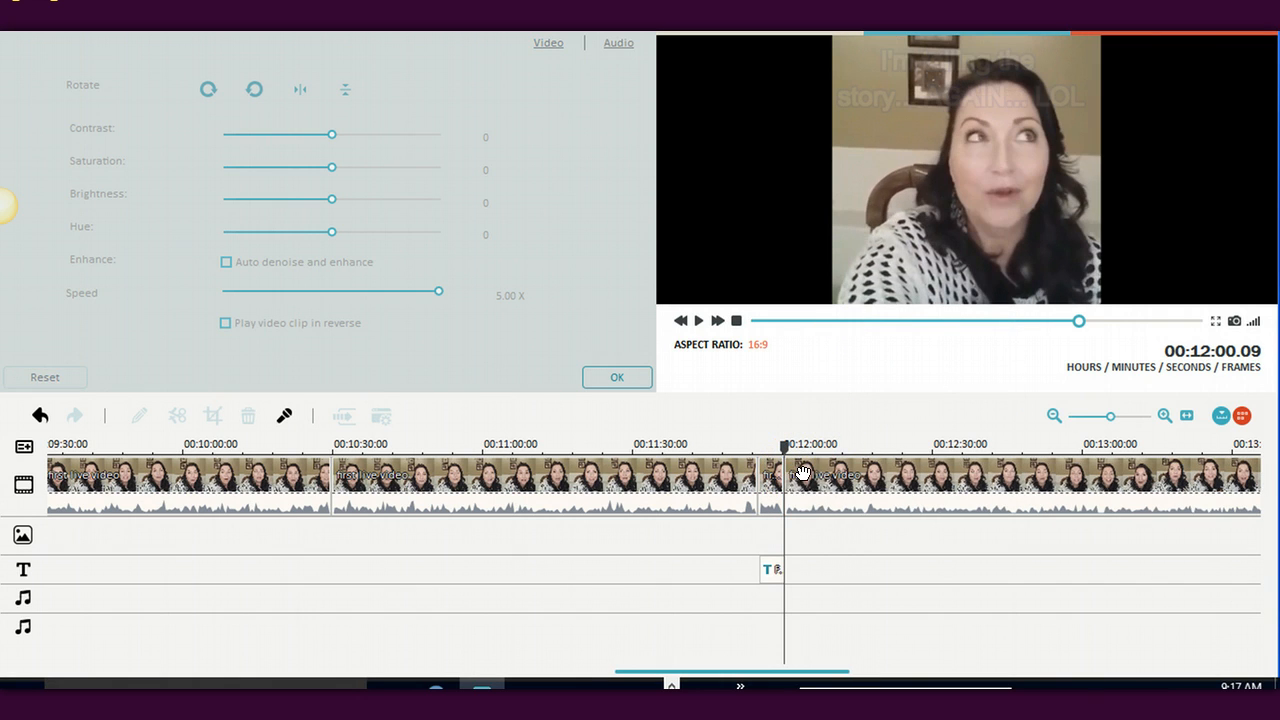
Preview the cut after the shortened sped-up clip, from 00:11:58.12 to about 00:12:04
drag(783, 449, 775, 452)
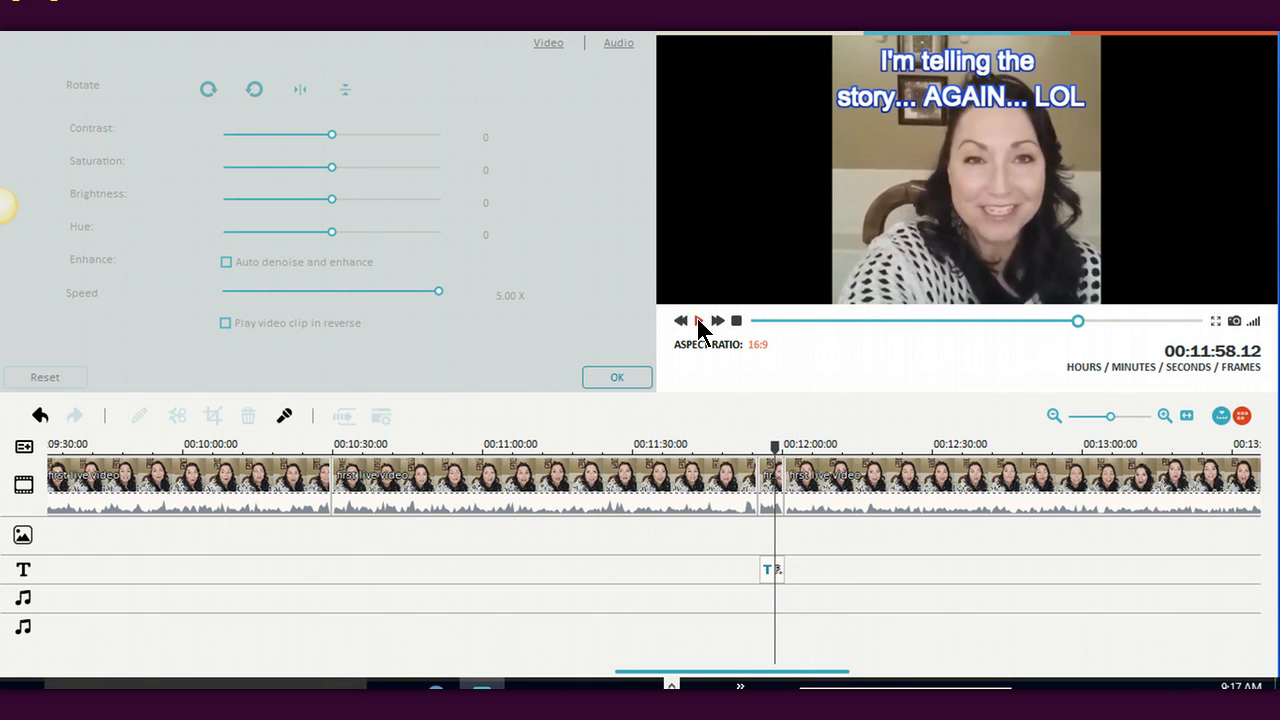
click(698, 321)
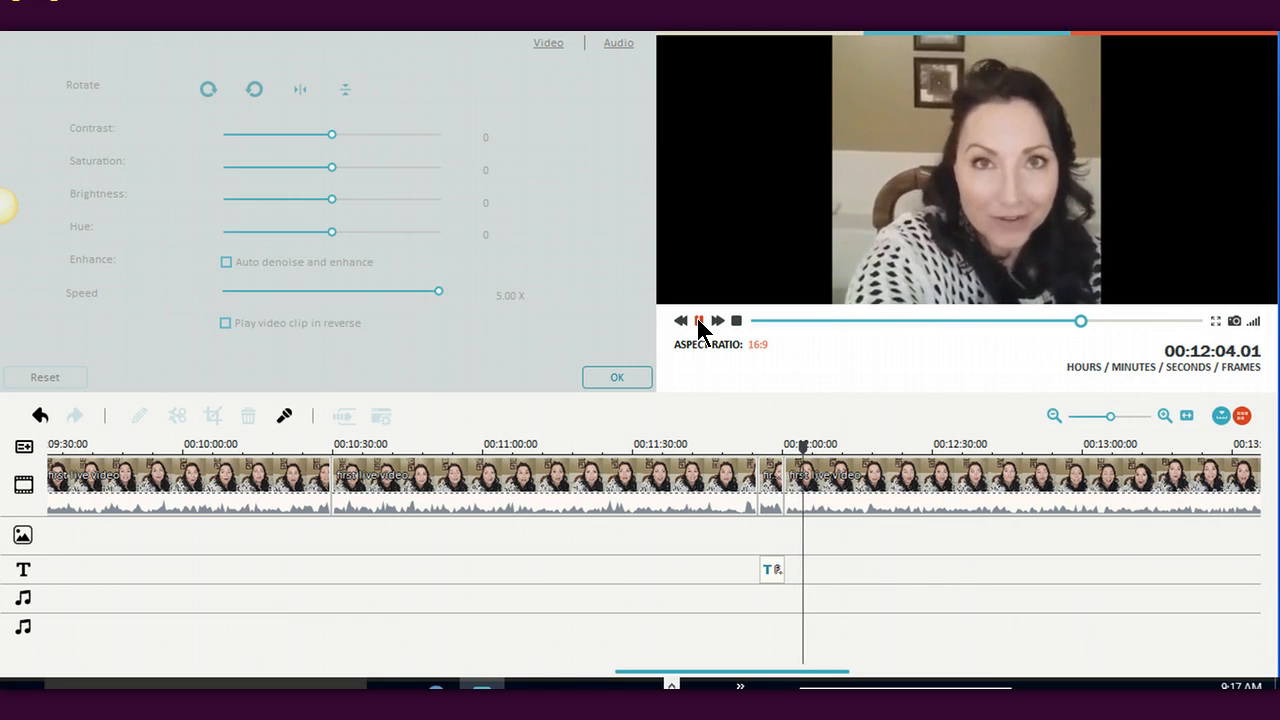
click(698, 321)
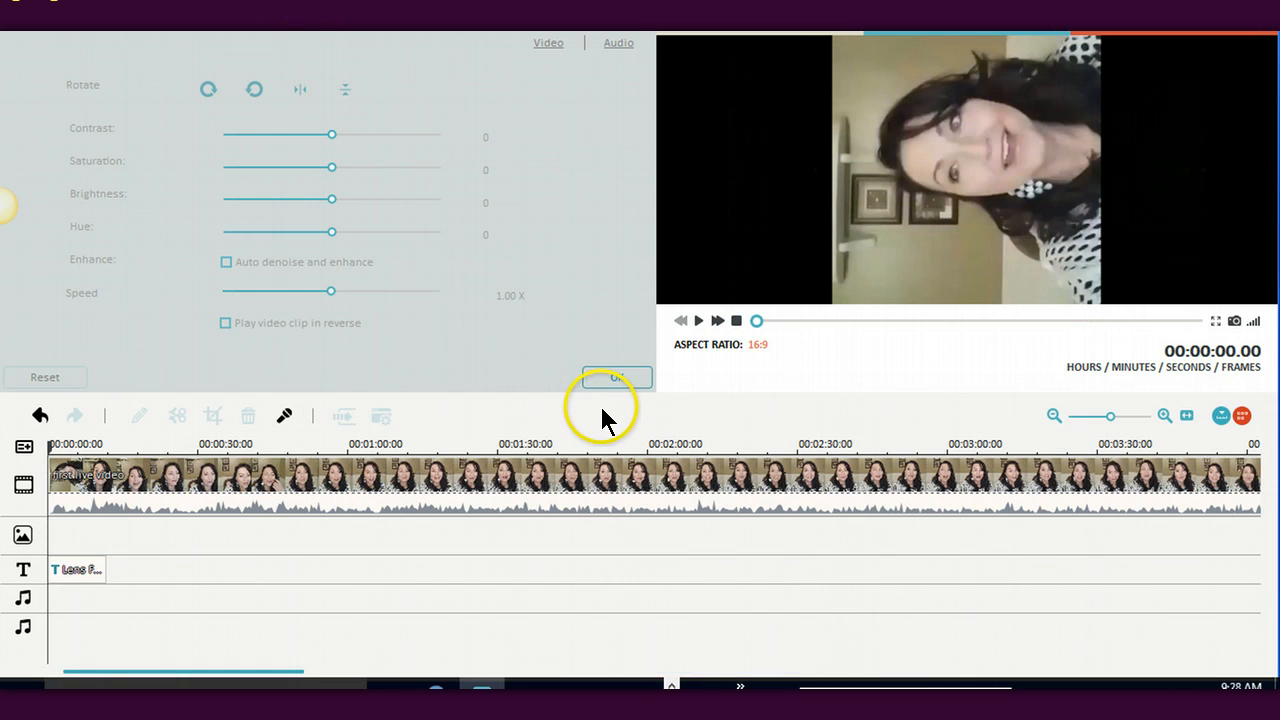
Close the clip editing settings, start exporting the video and name the MP4 output "my first live video"
click(606, 380)
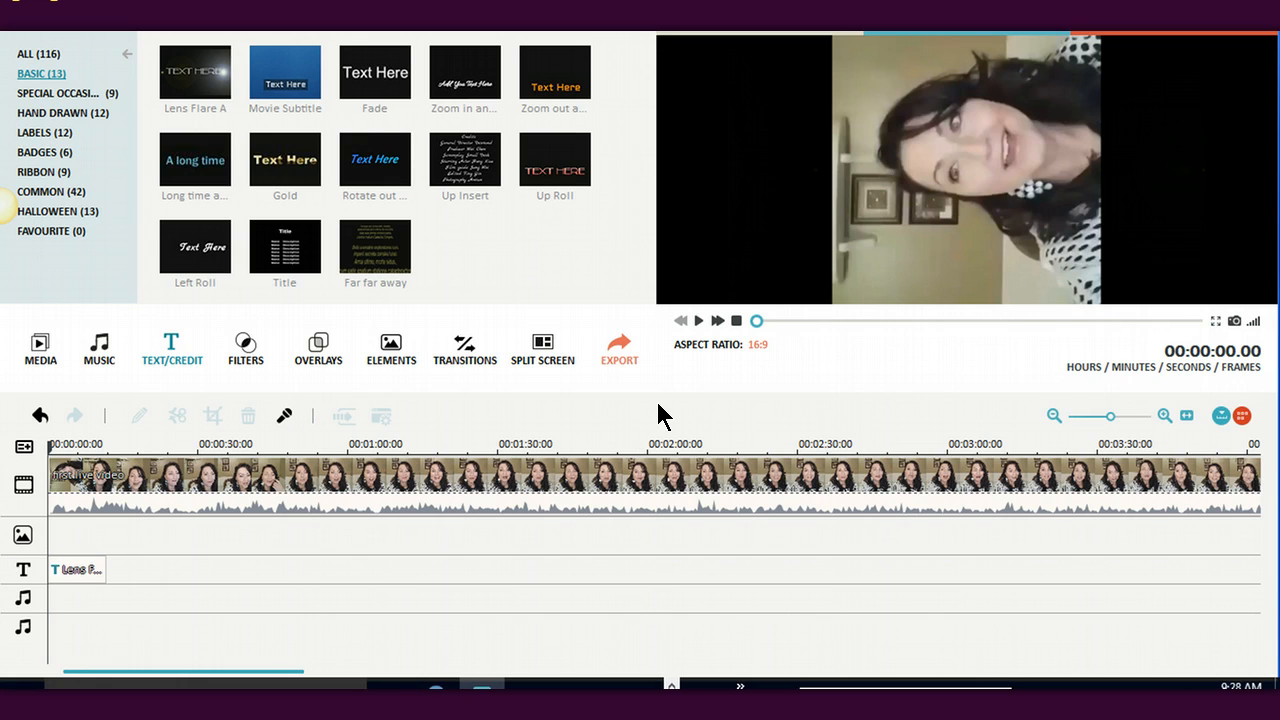
click(621, 350)
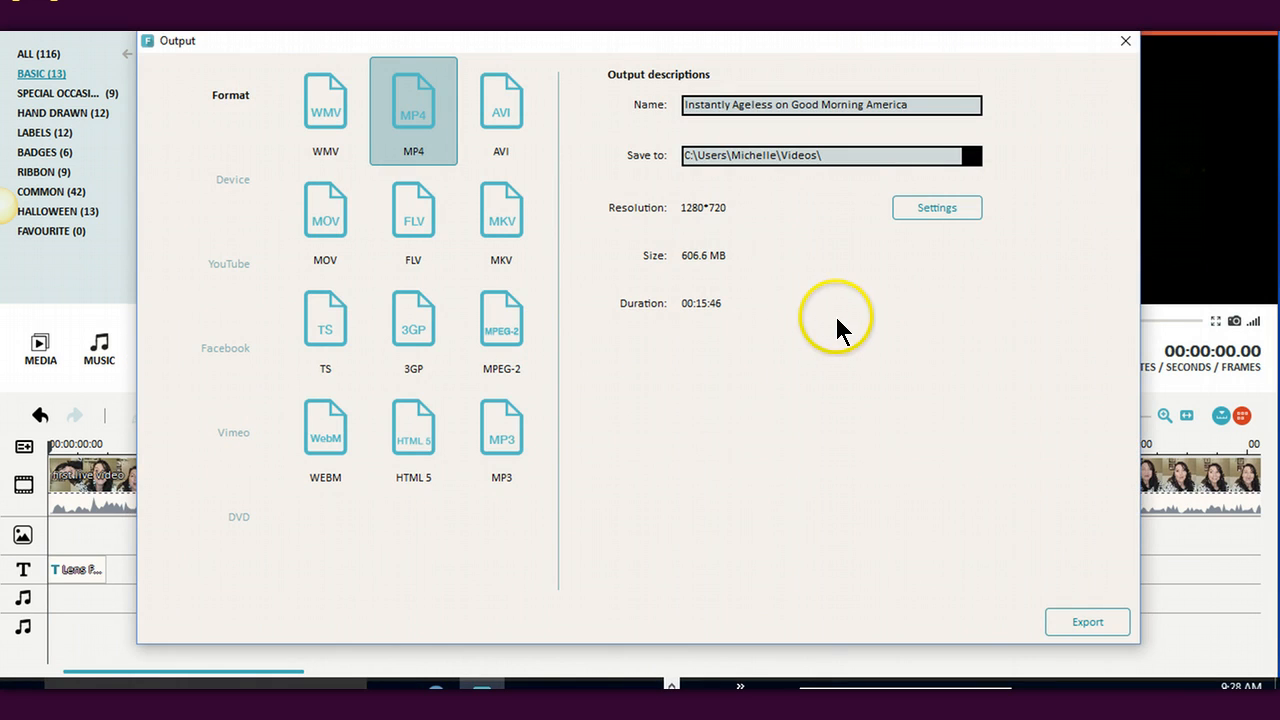
drag(908, 120, 677, 120)
text(my first live video)
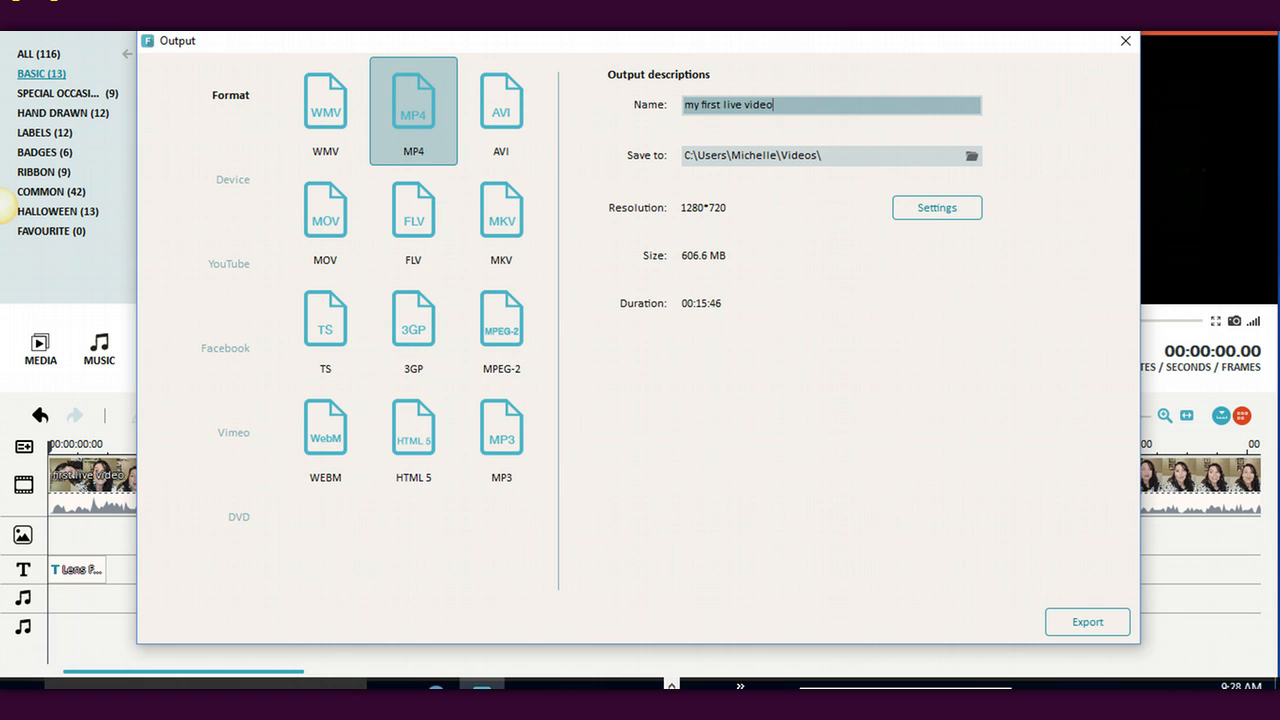
click(754, 154)
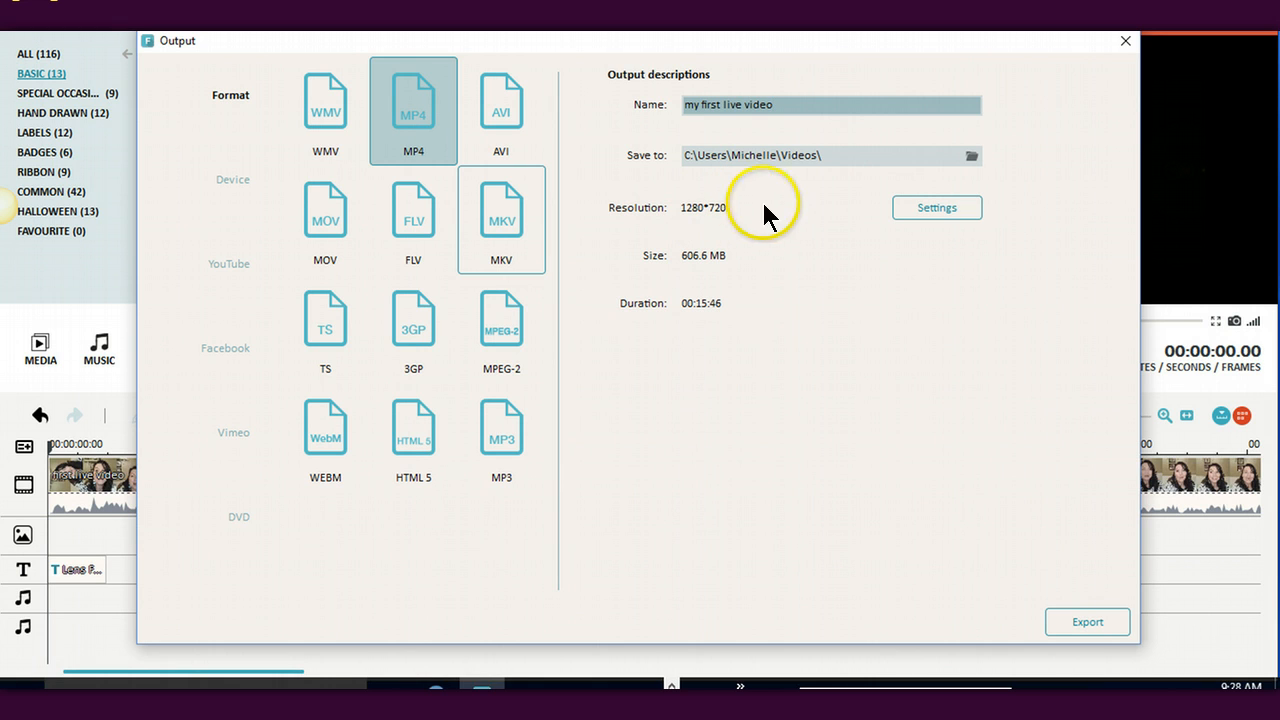
Set the output quality to Best, with a video bit rate of 7000 kbps, and export the MP4
click(937, 206)
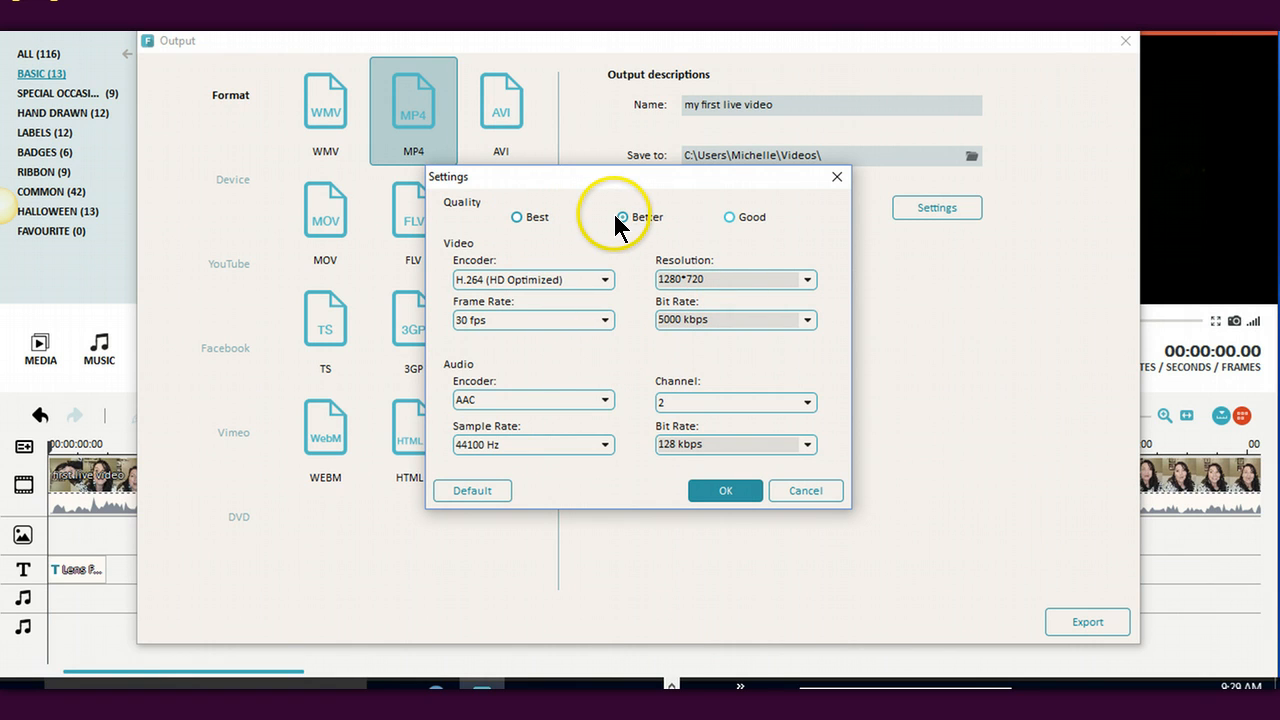
click(516, 216)
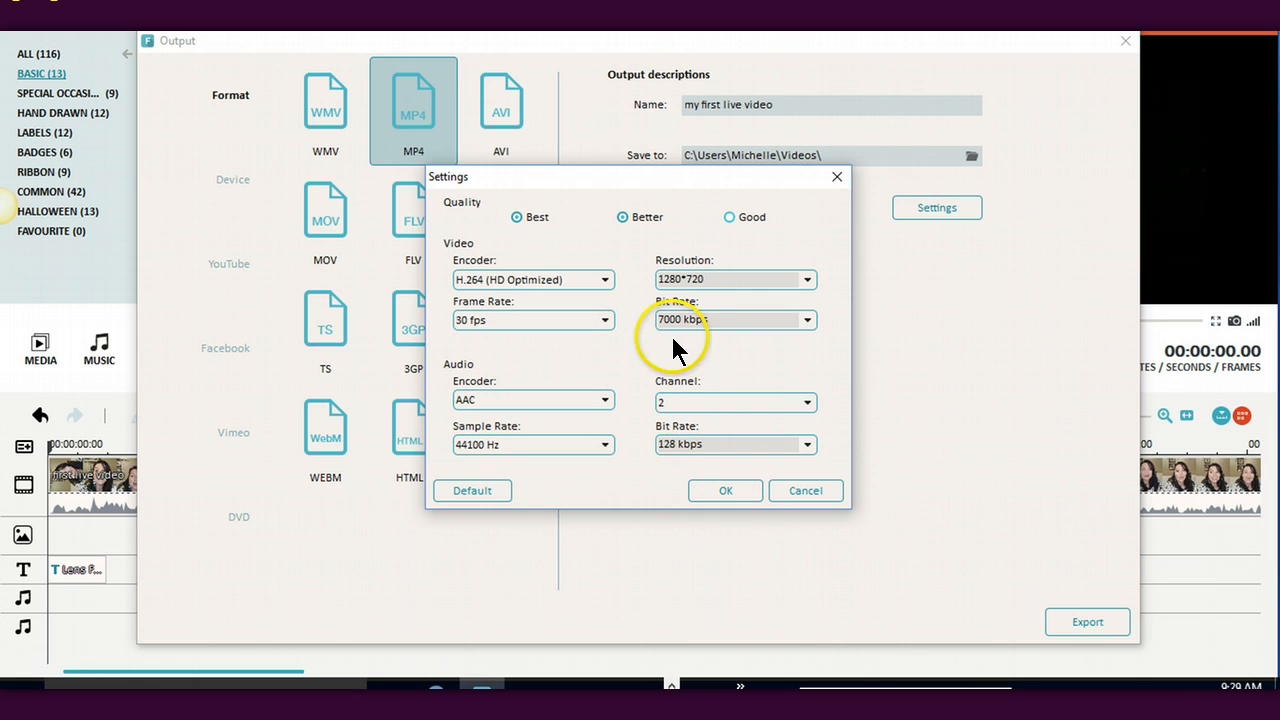
click(621, 214)
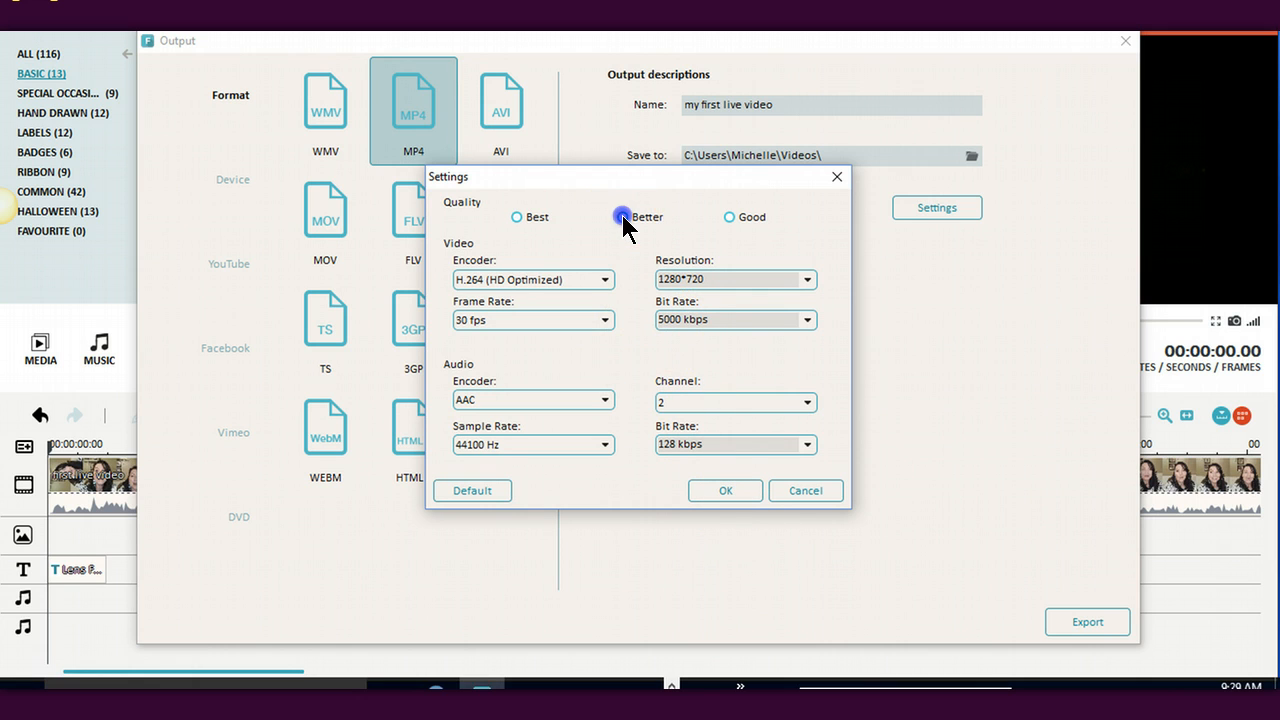
click(516, 217)
click(655, 321)
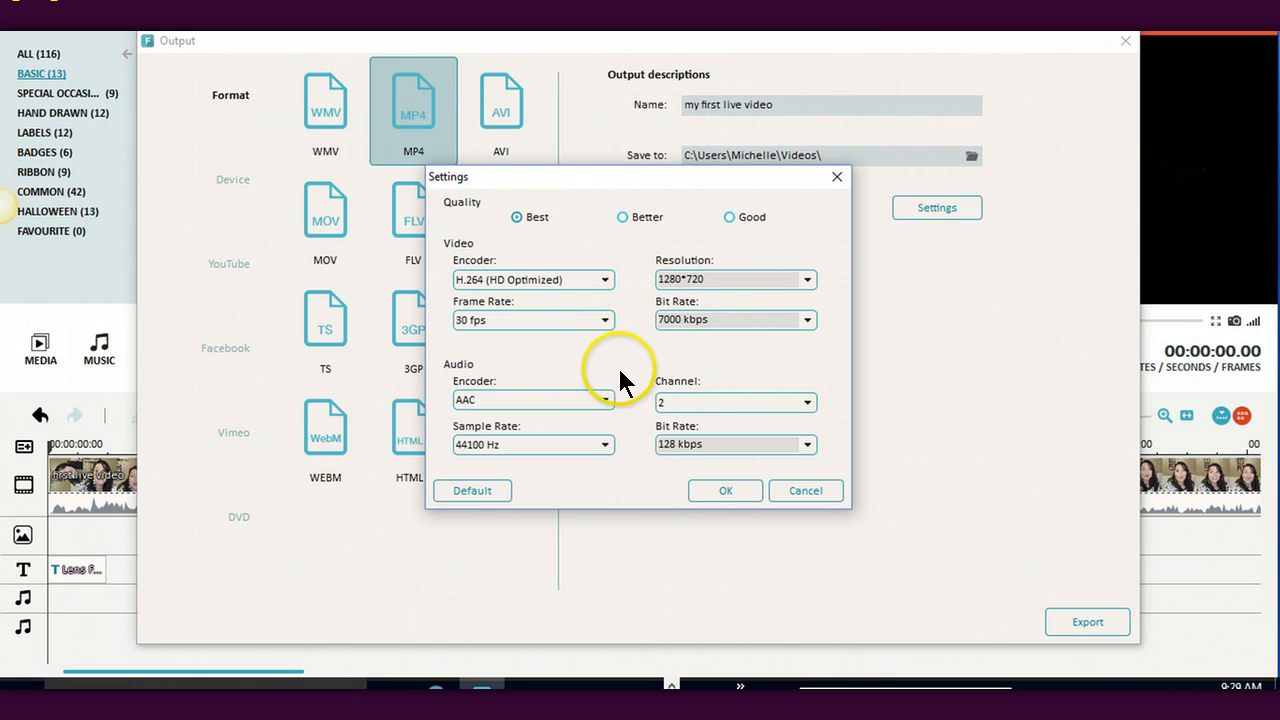
click(717, 498)
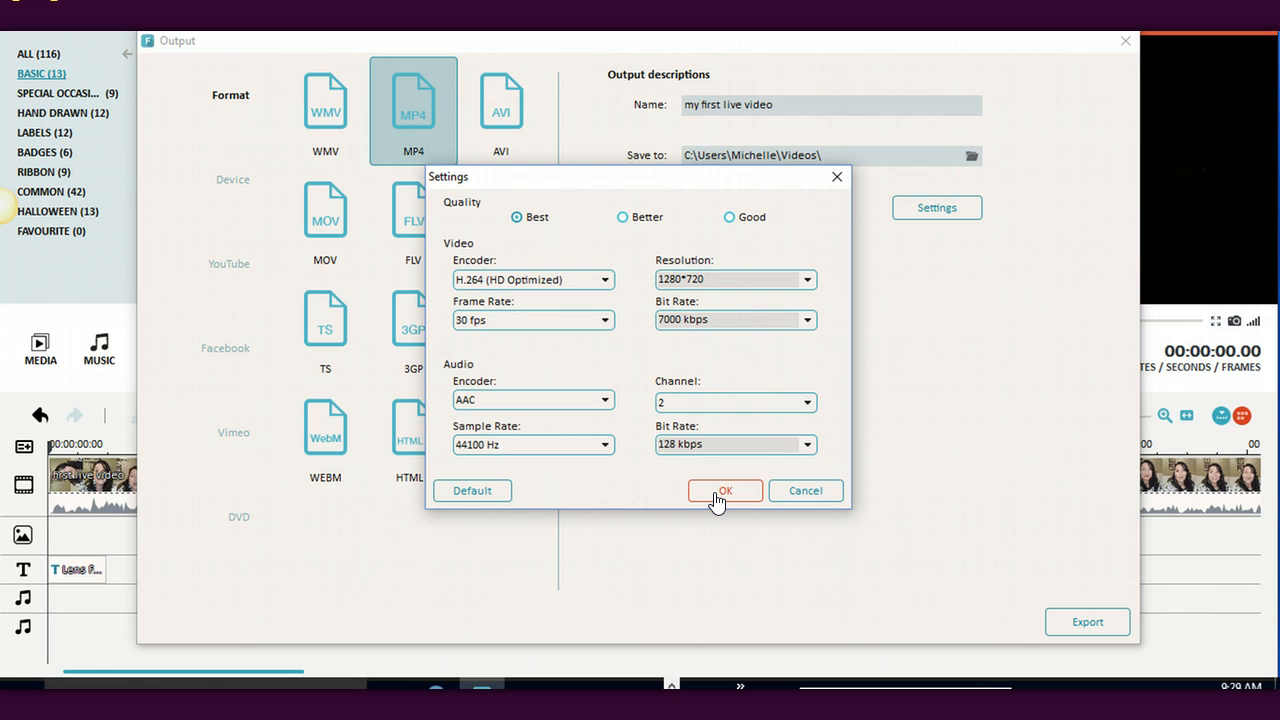
click(716, 492)
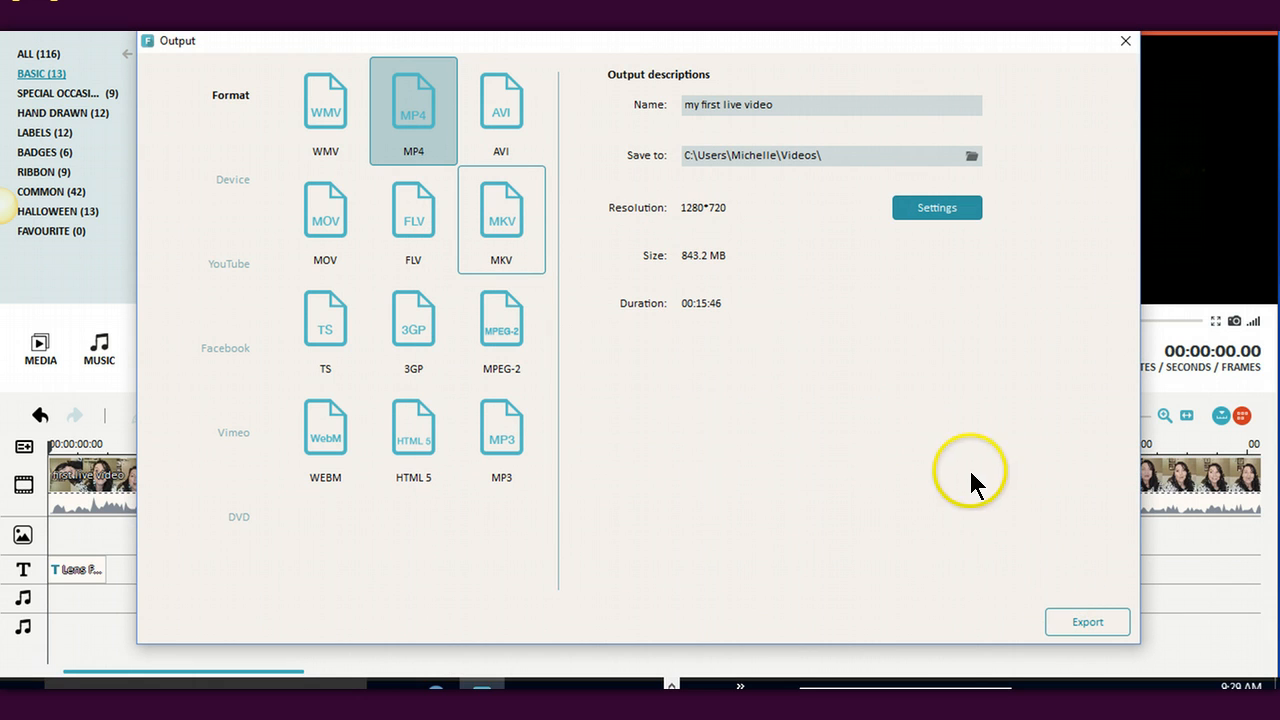
click(1080, 615)
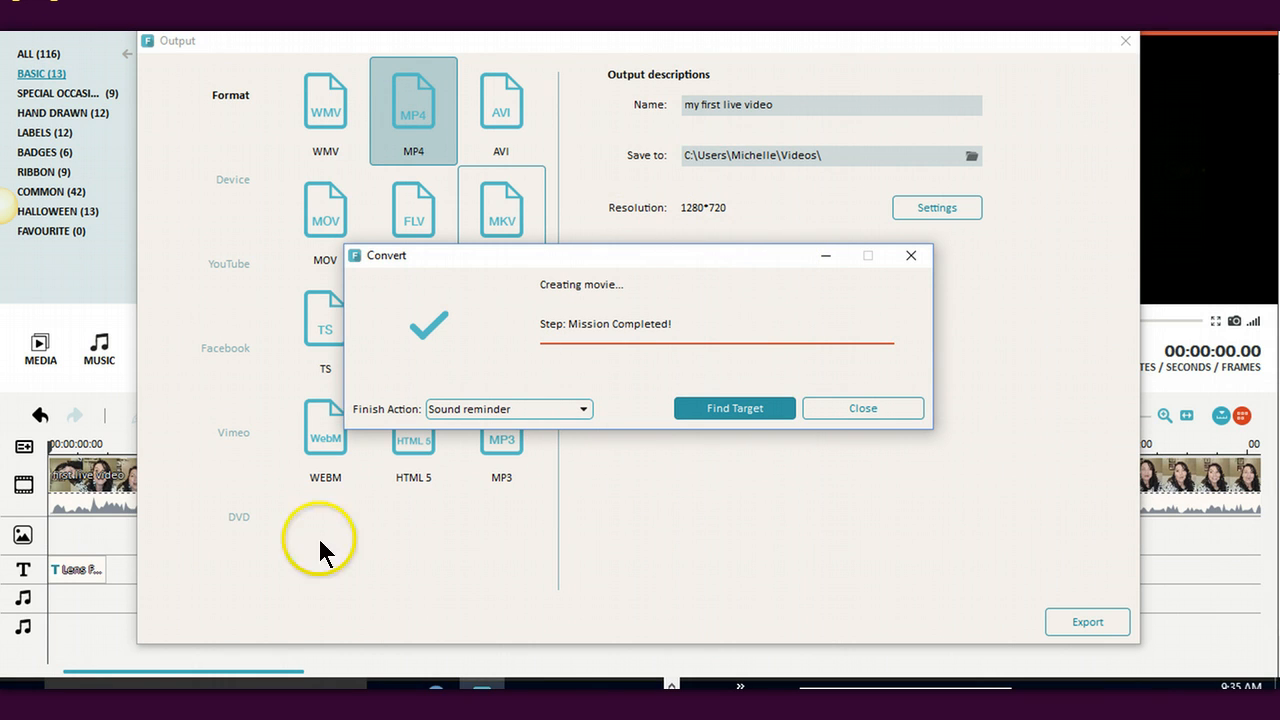
Switch to the browser, review the Filmora license prices on the store page and go back to the Filmora home page
key(alt+Tab)
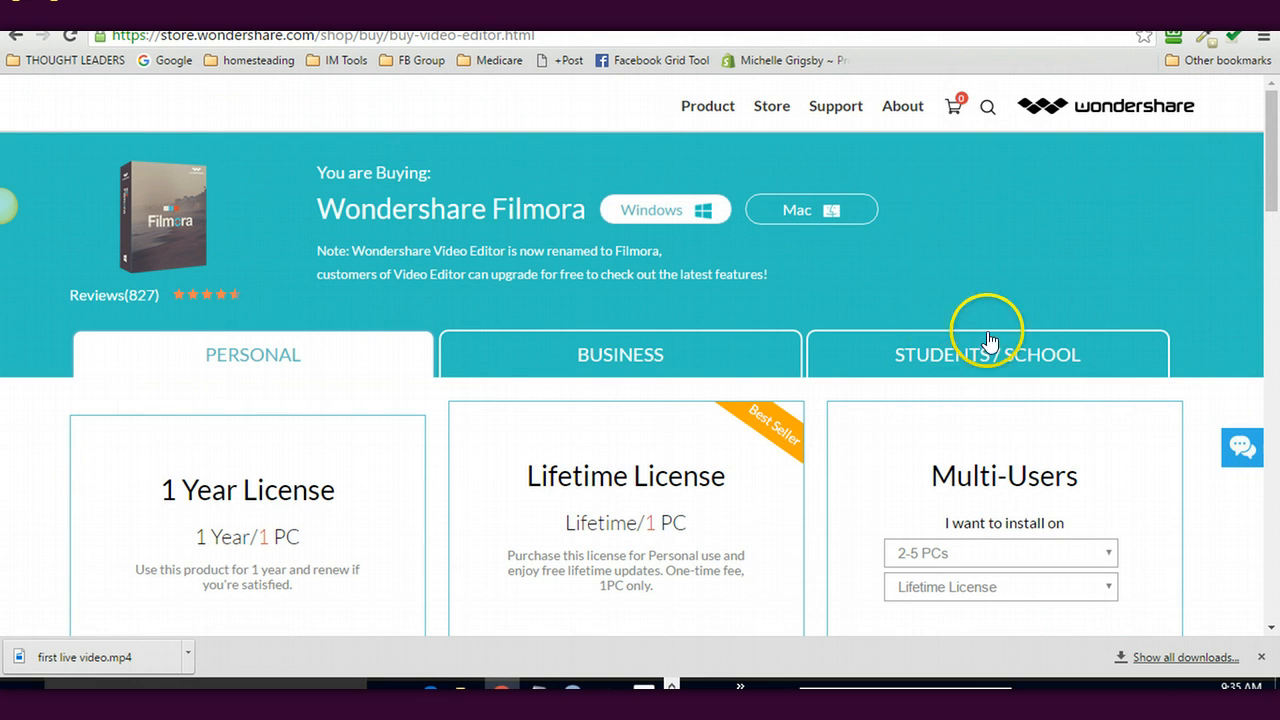
drag(1276, 172, 1275, 207)
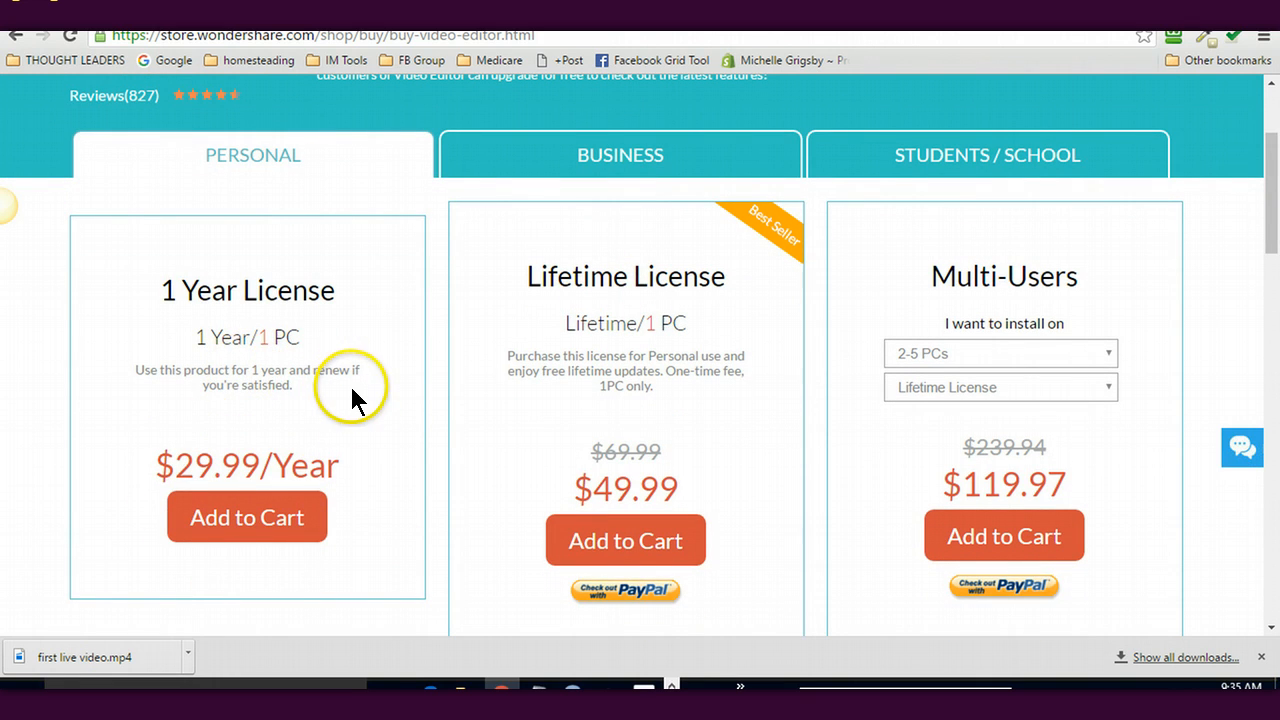
scroll(1276, 235, up, 2)
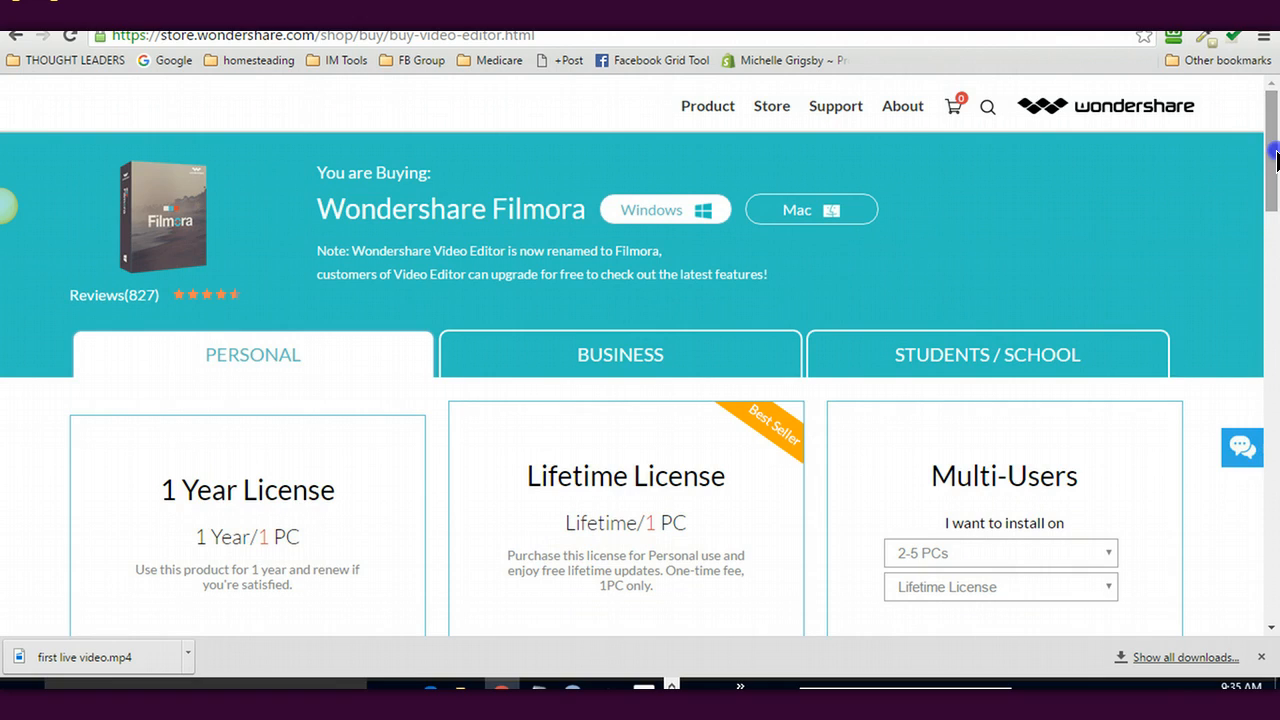
click(16, 35)
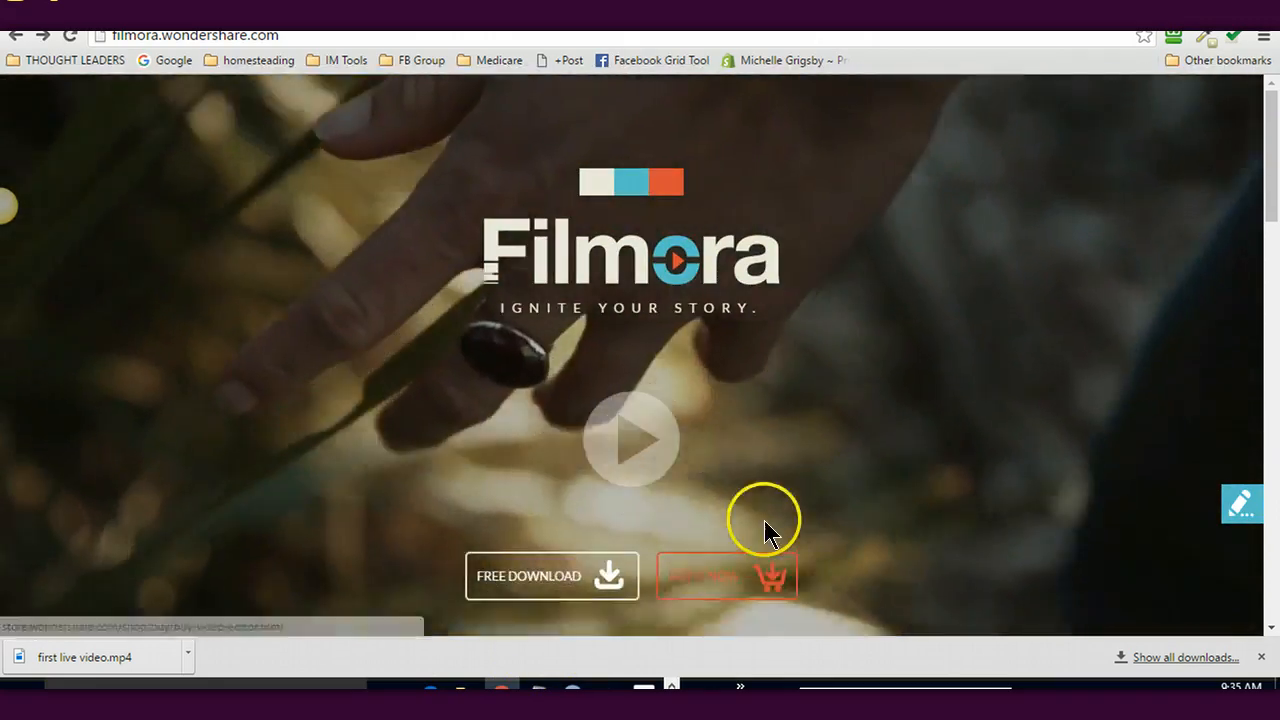
key(alt+Tab)
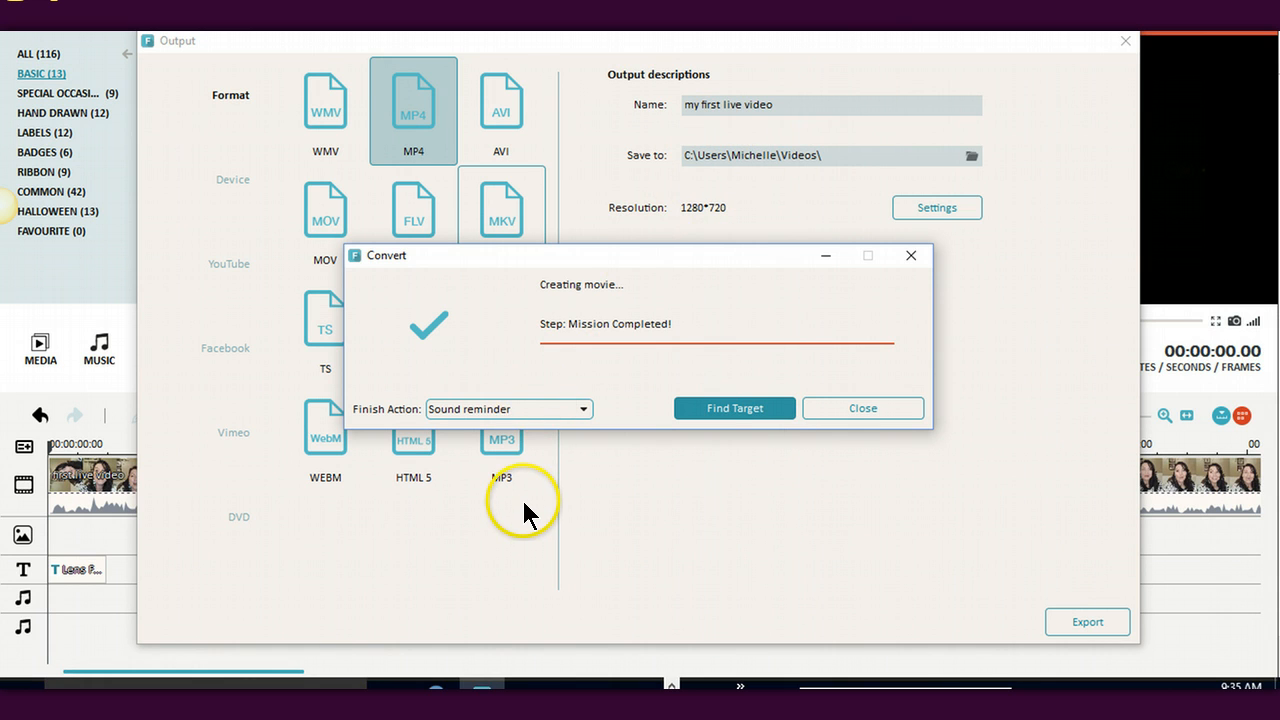
key(alt+Tab)
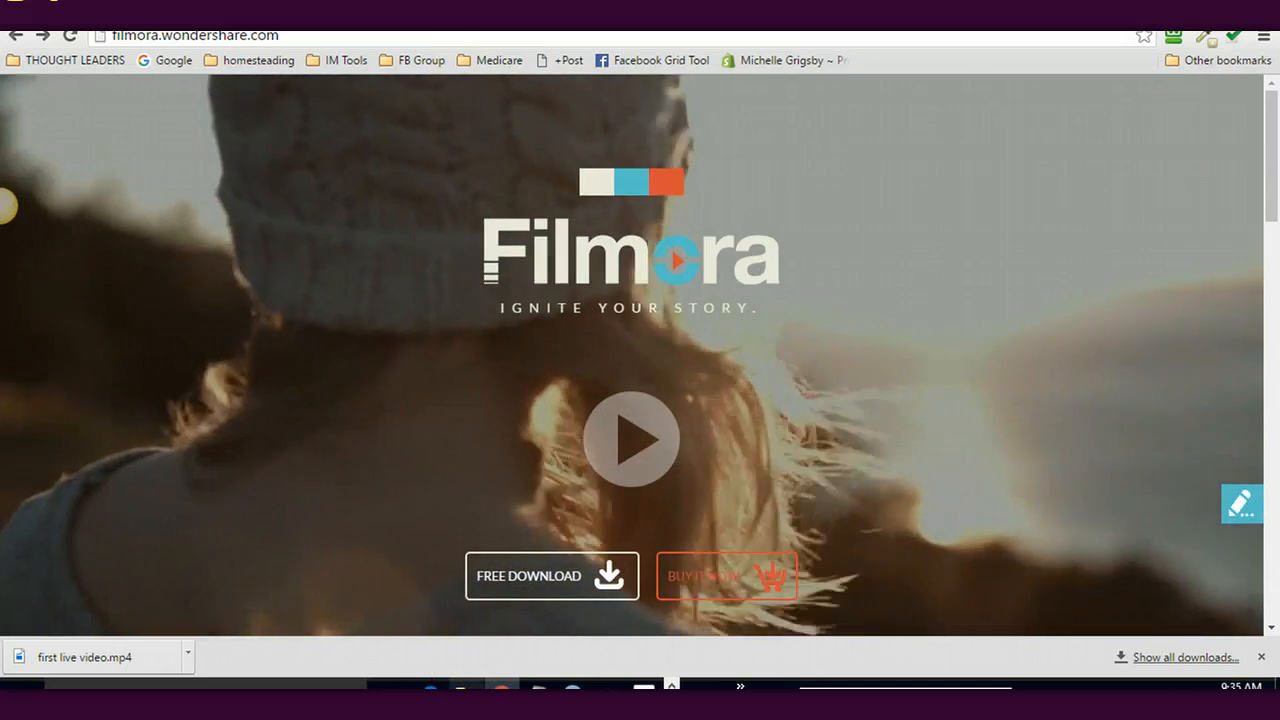
Switch to File Explorer, open the VIDEOS folder in OneDrive and search it for "facebook live"
click(461, 688)
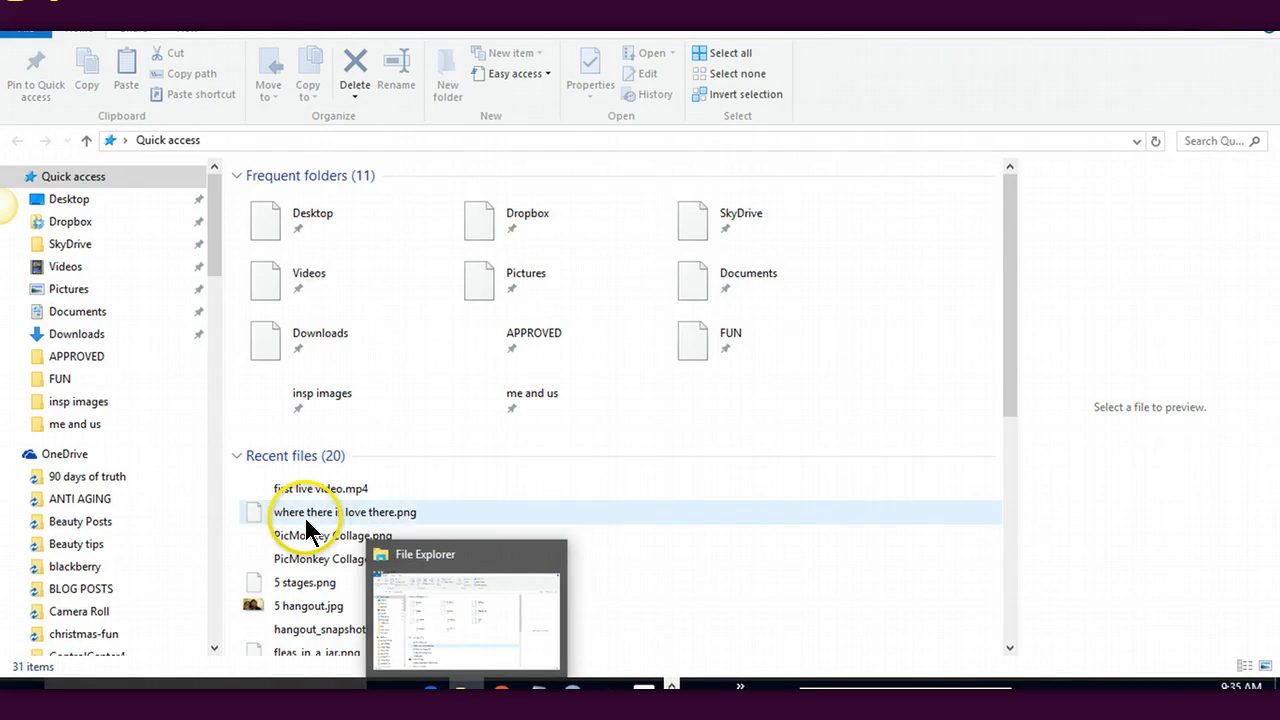
drag(216, 250, 208, 457)
click(60, 598)
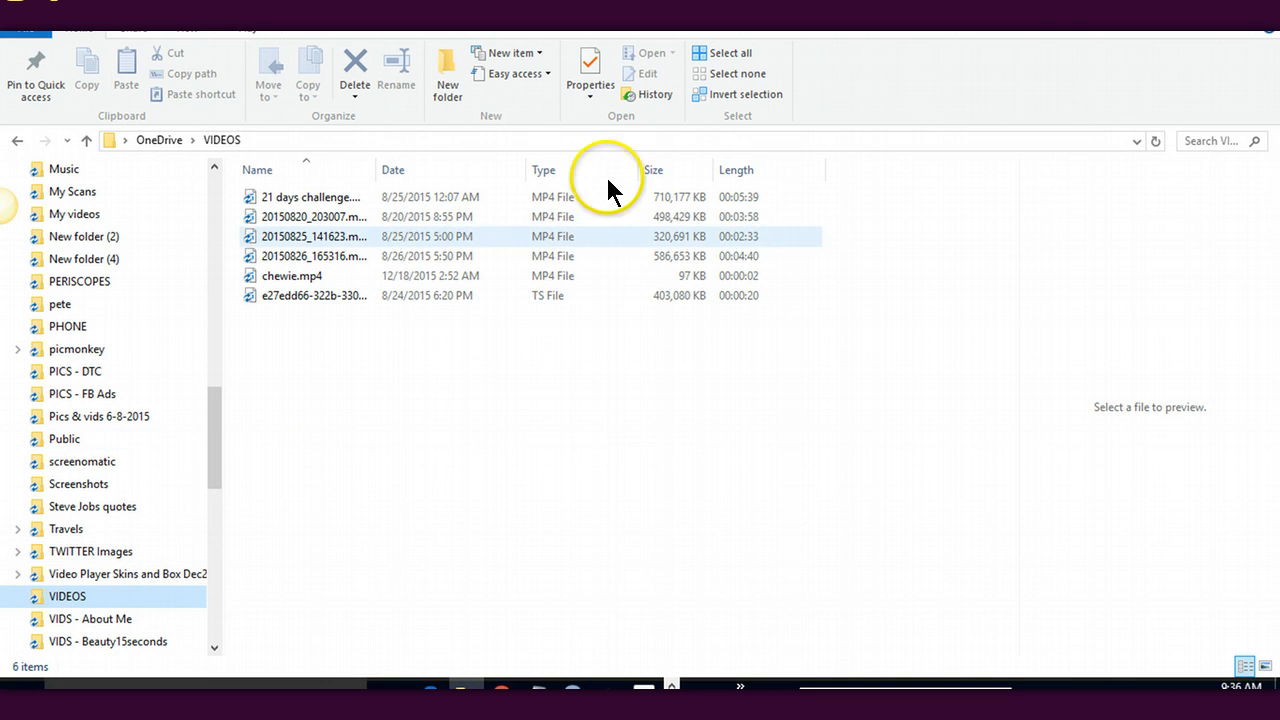
click(1188, 142)
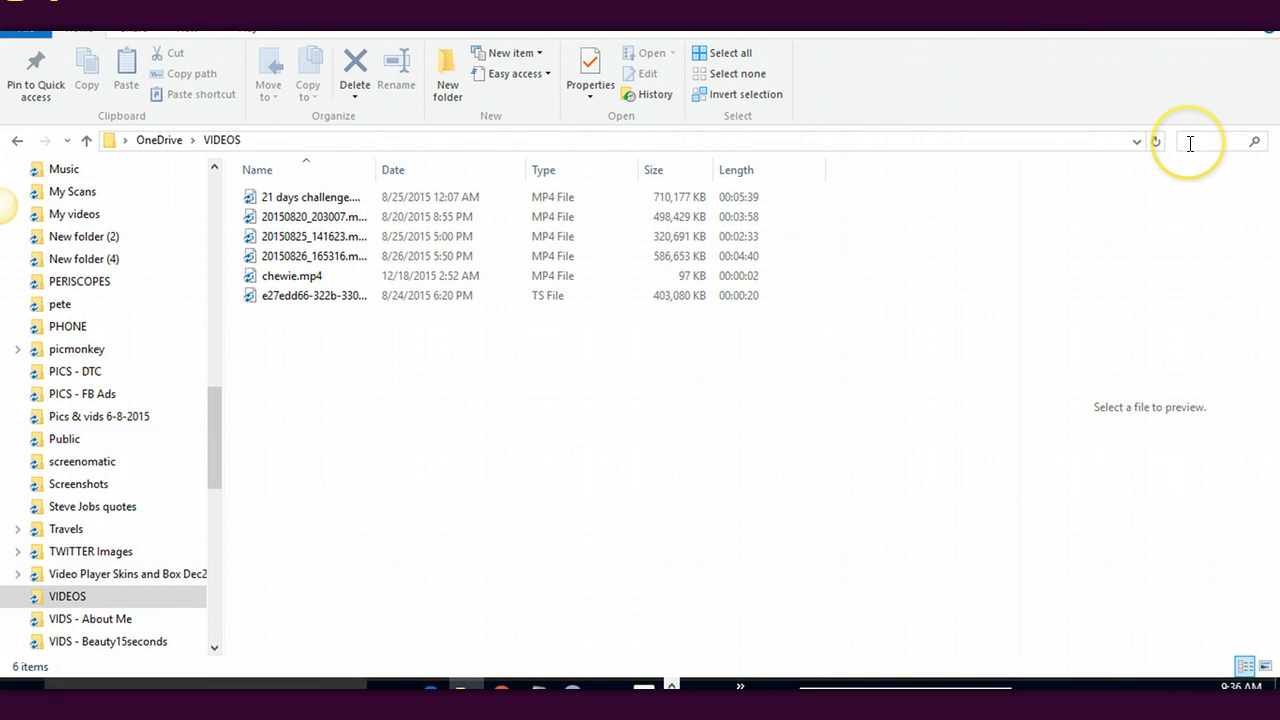
text(facebook live)
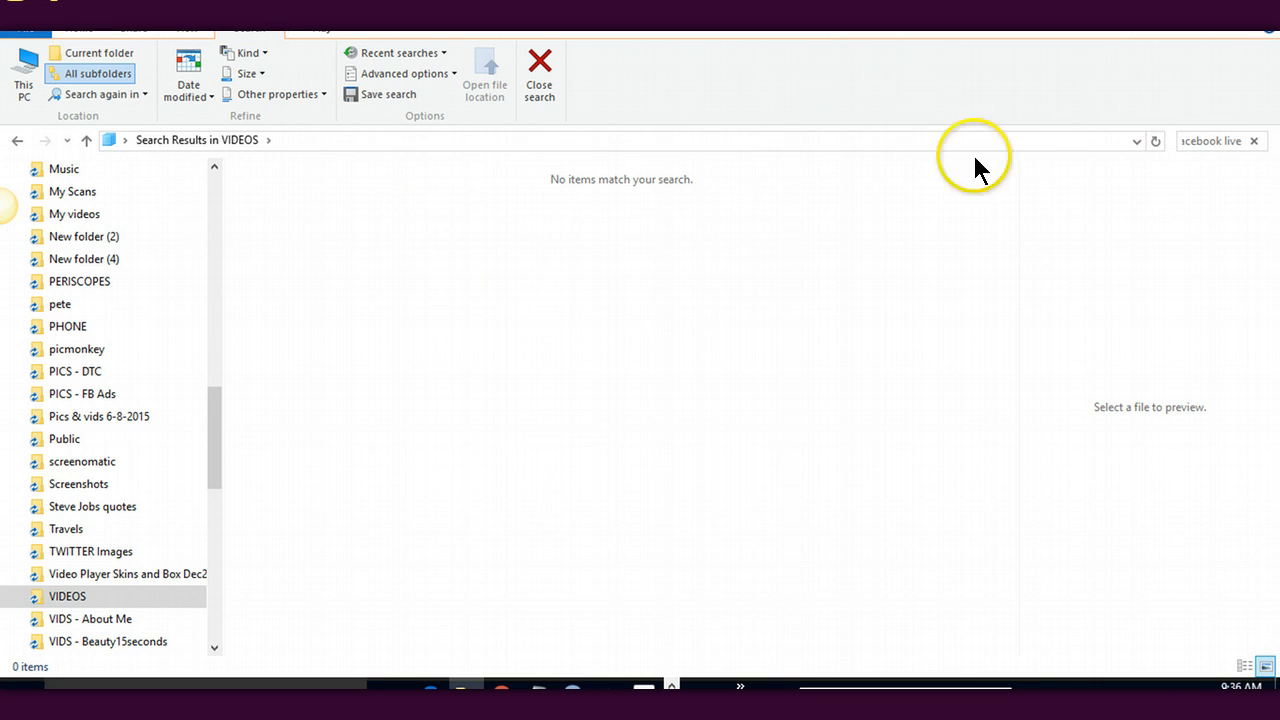
Open the Videos folder under This PC and search it for "facebook drive"
drag(210, 428, 214, 543)
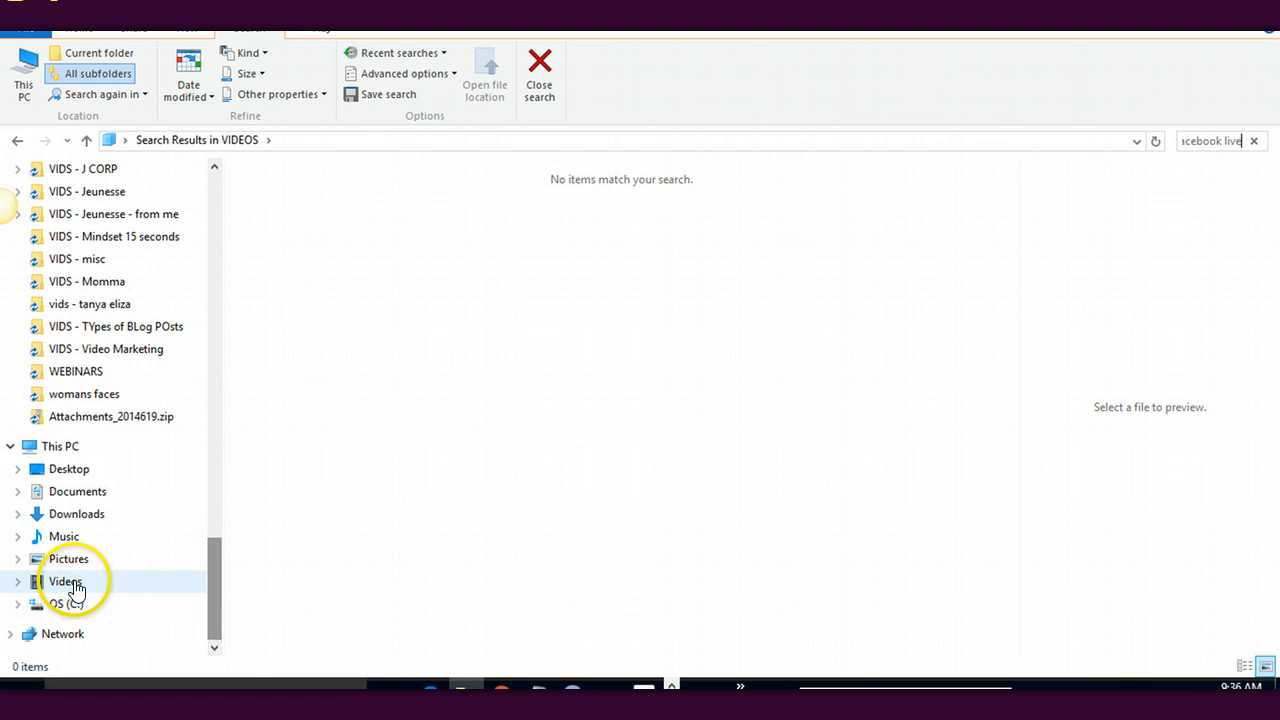
click(72, 583)
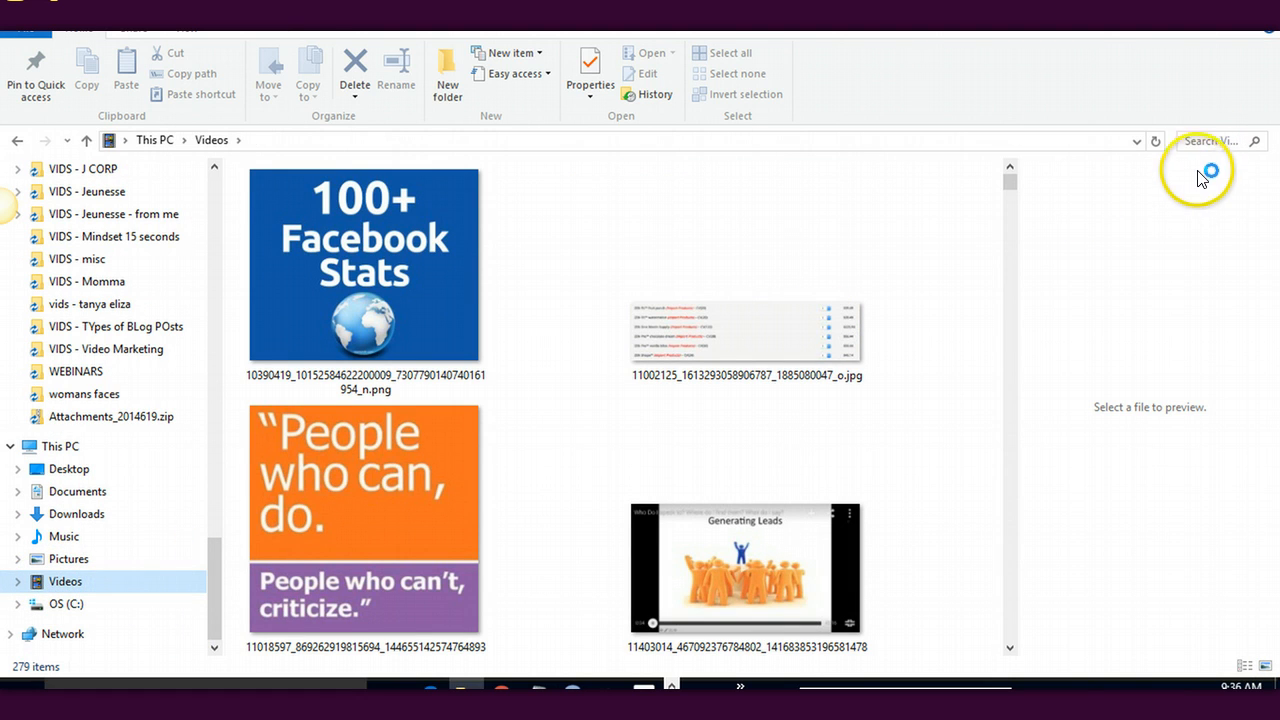
click(1199, 141)
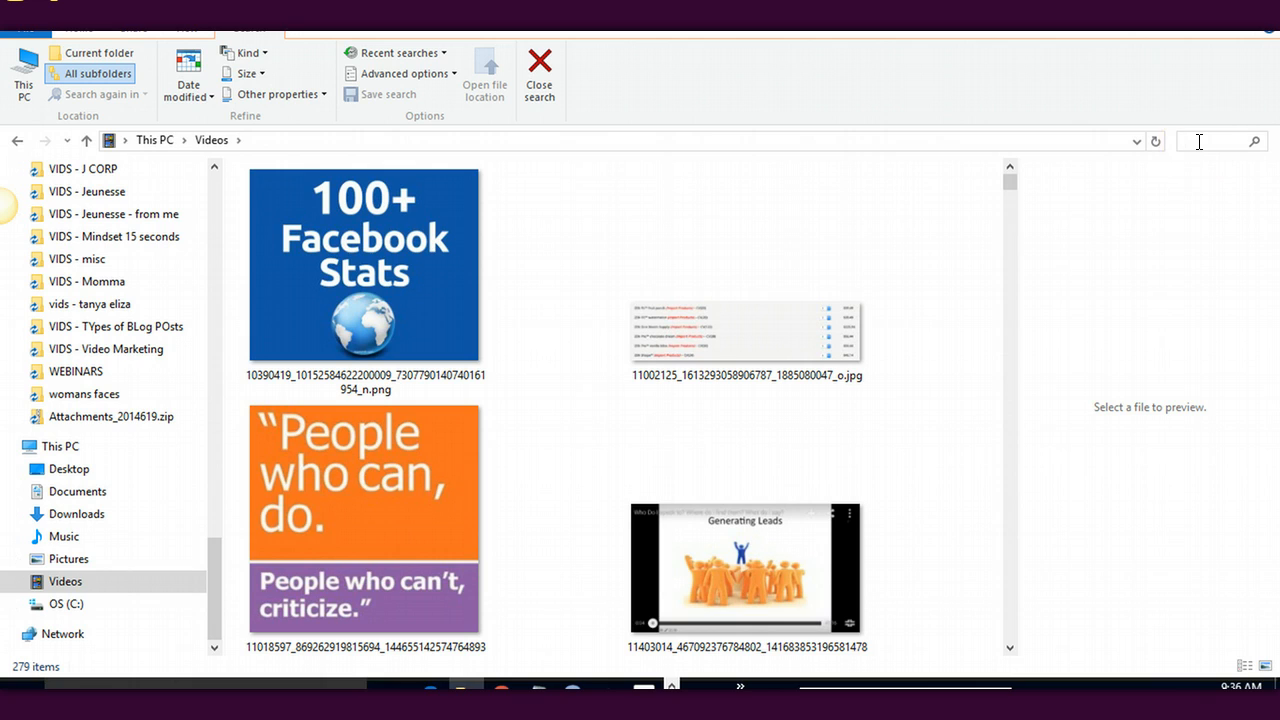
text(fa)
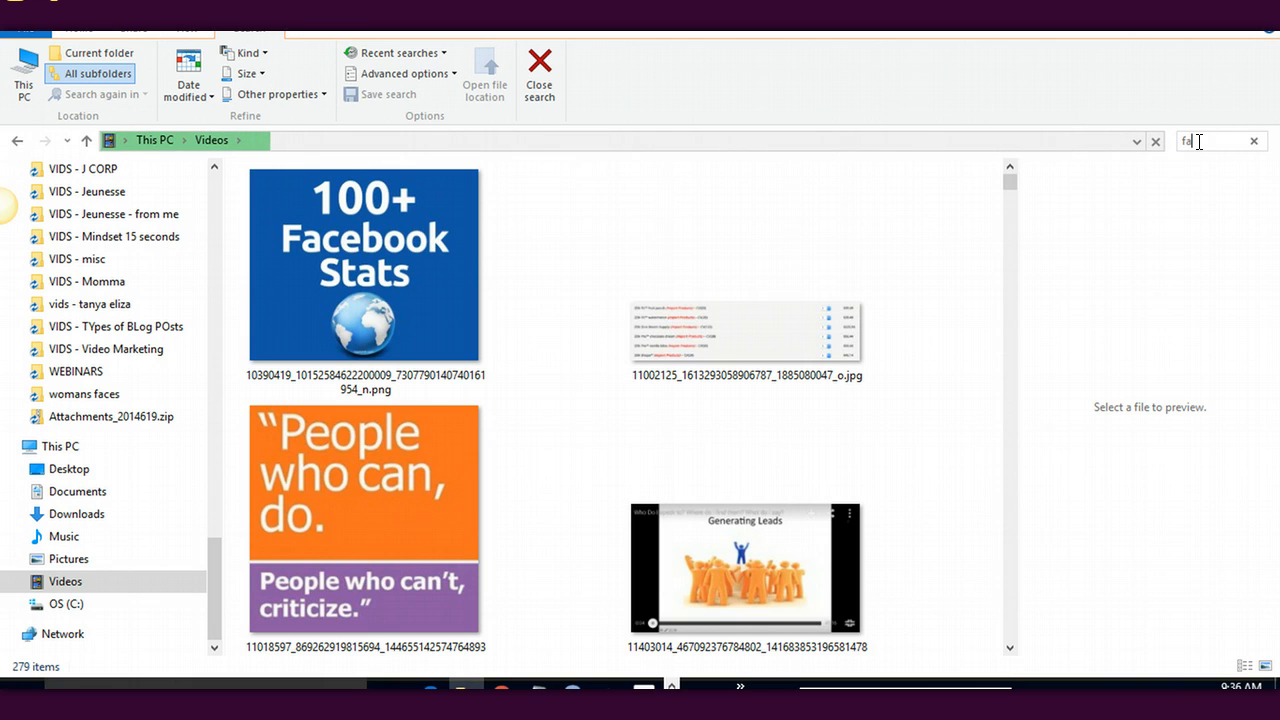
text(cebook drive)
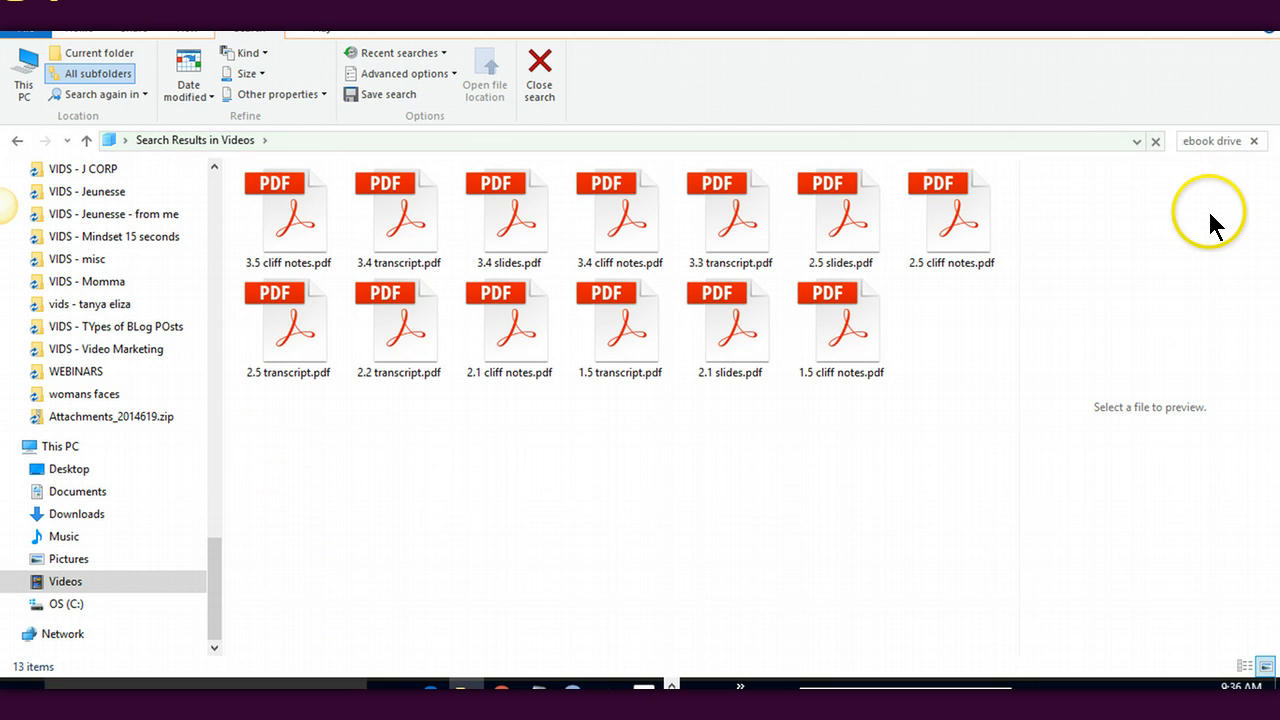
Return to the full Videos folder and search it for "first live"
click(60, 588)
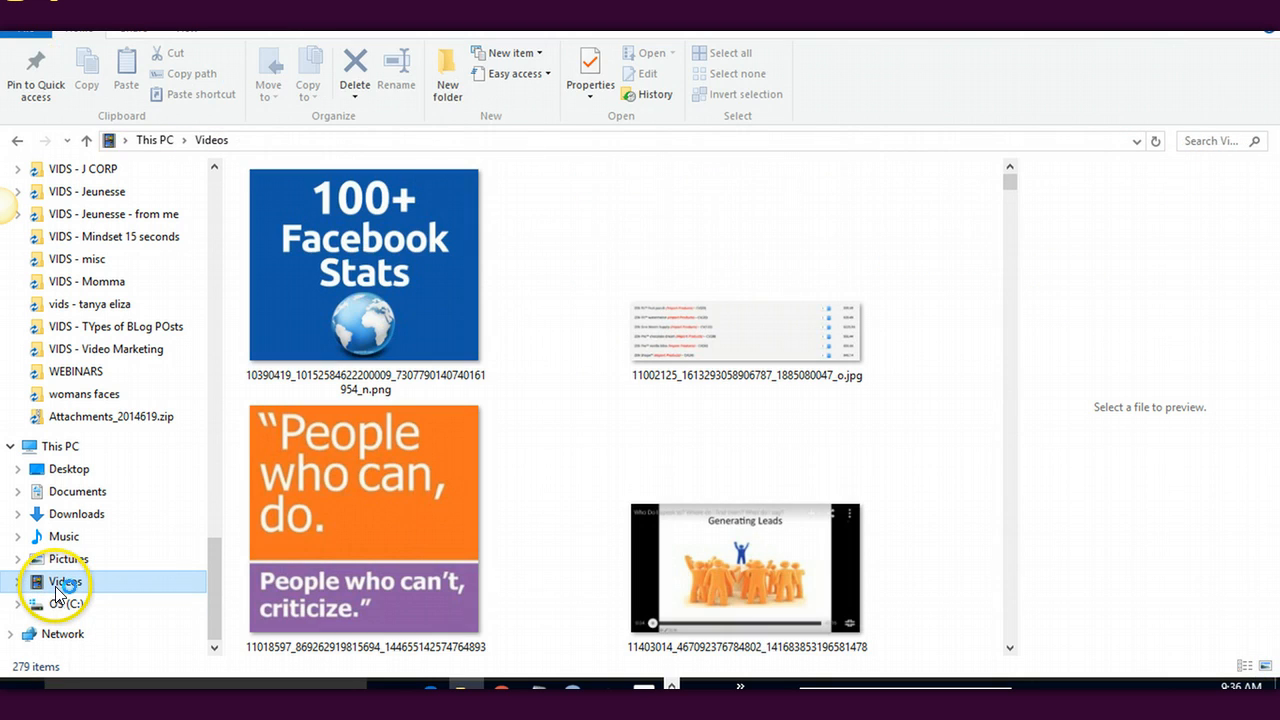
click(1202, 142)
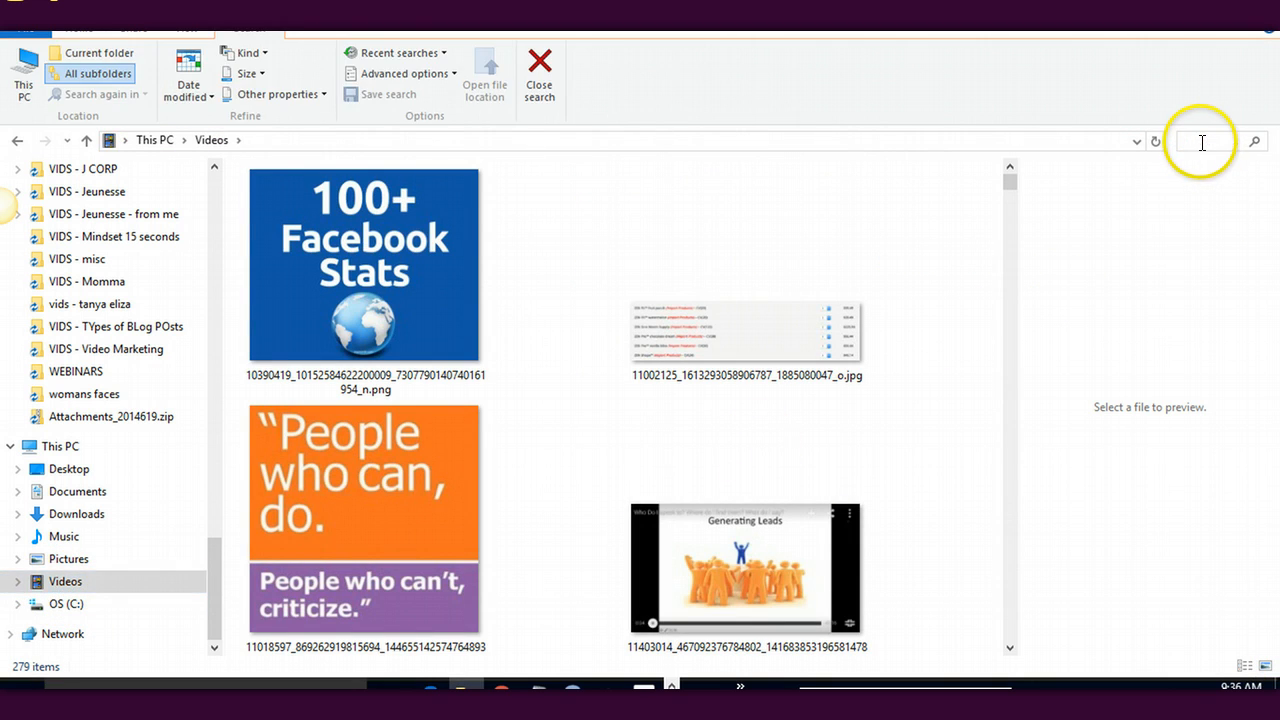
text(first live)
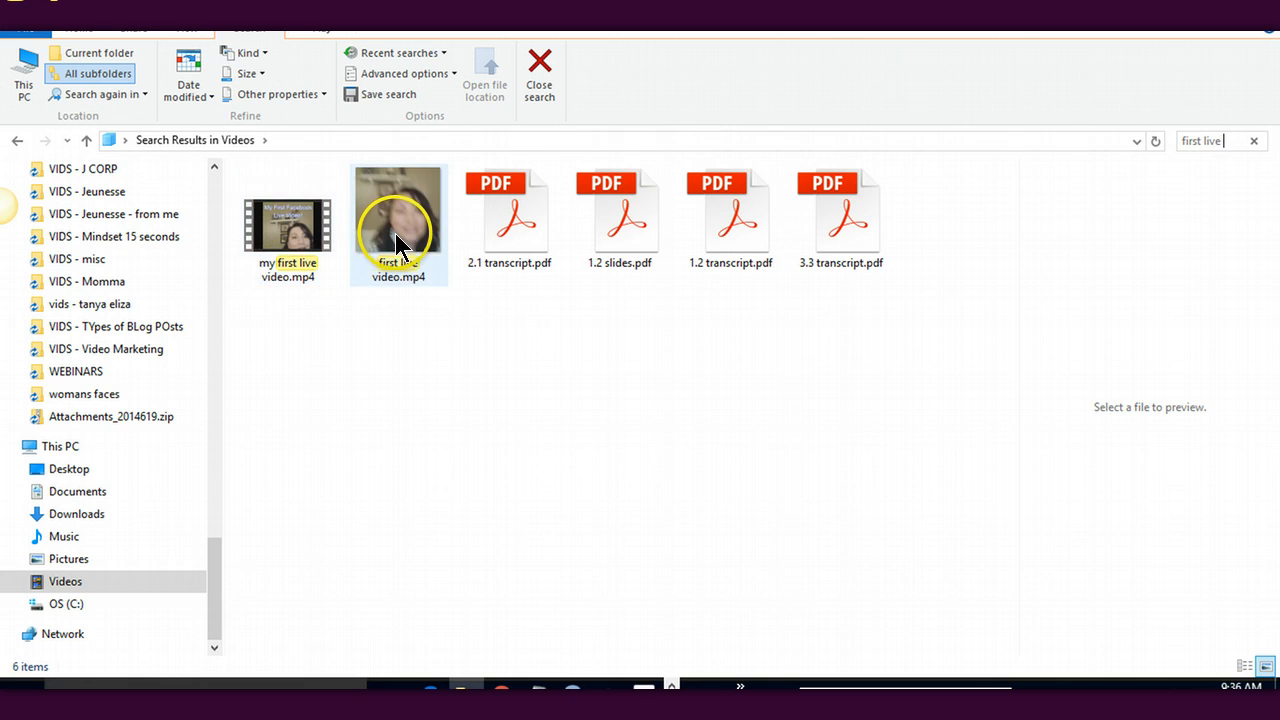
Play the exported file "my first live video.mp4" from the search results and pause it after the opening title appears
click(272, 218)
click(286, 227)
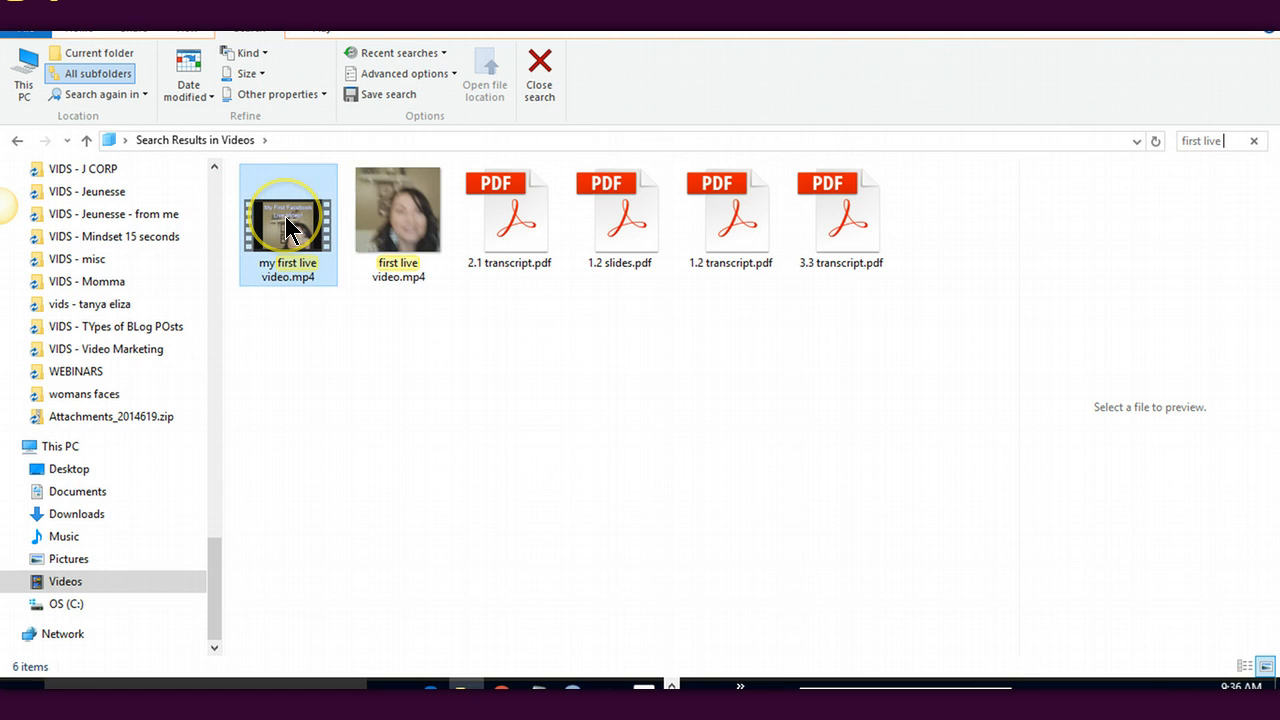
double_click(286, 218)
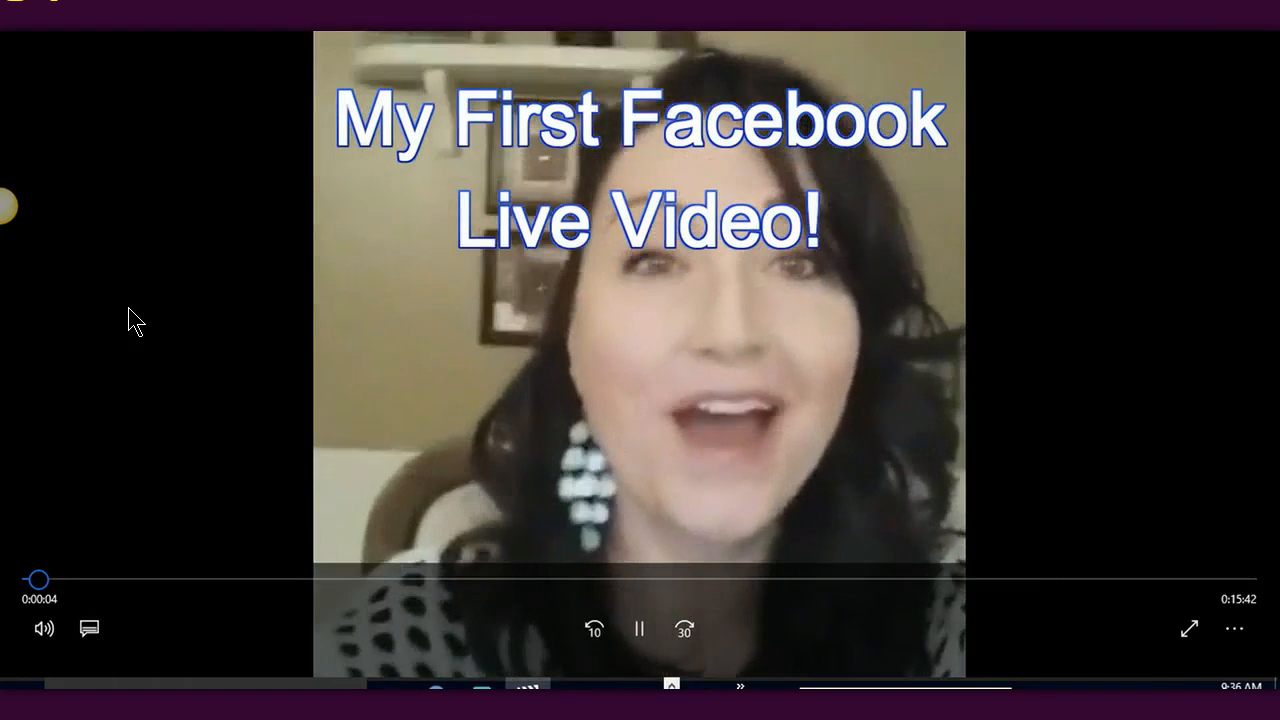
click(640, 628)
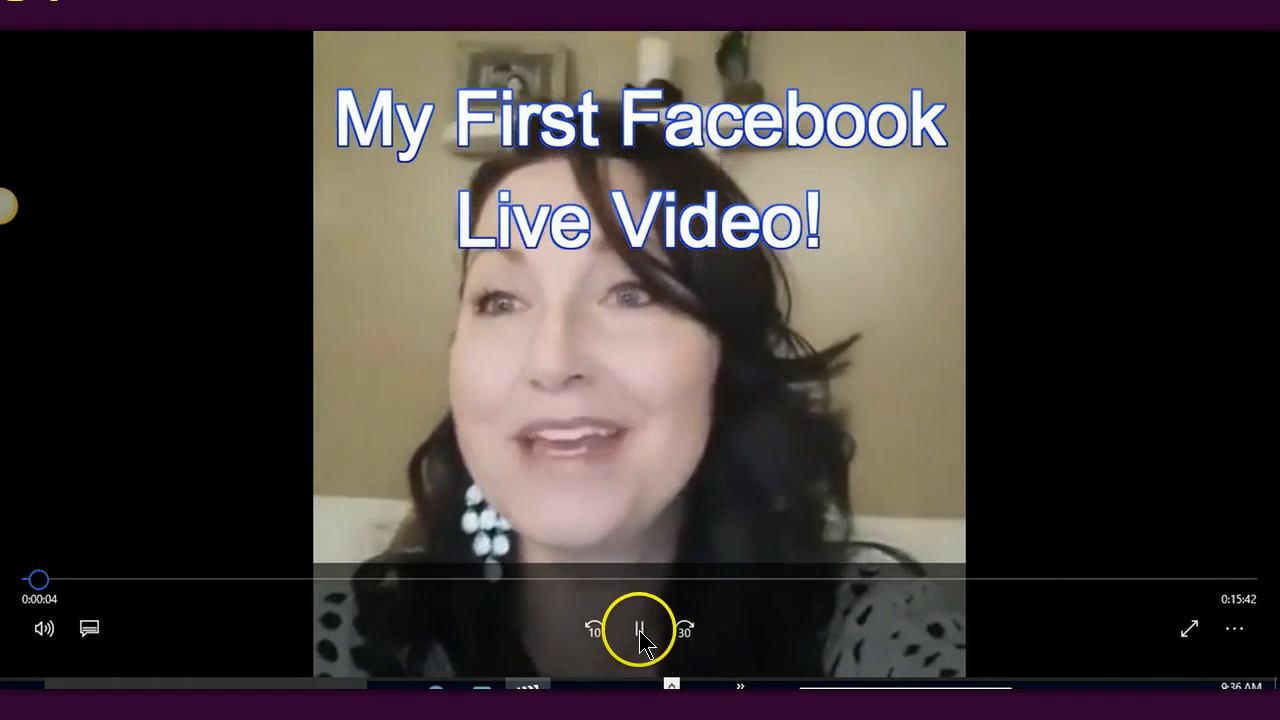